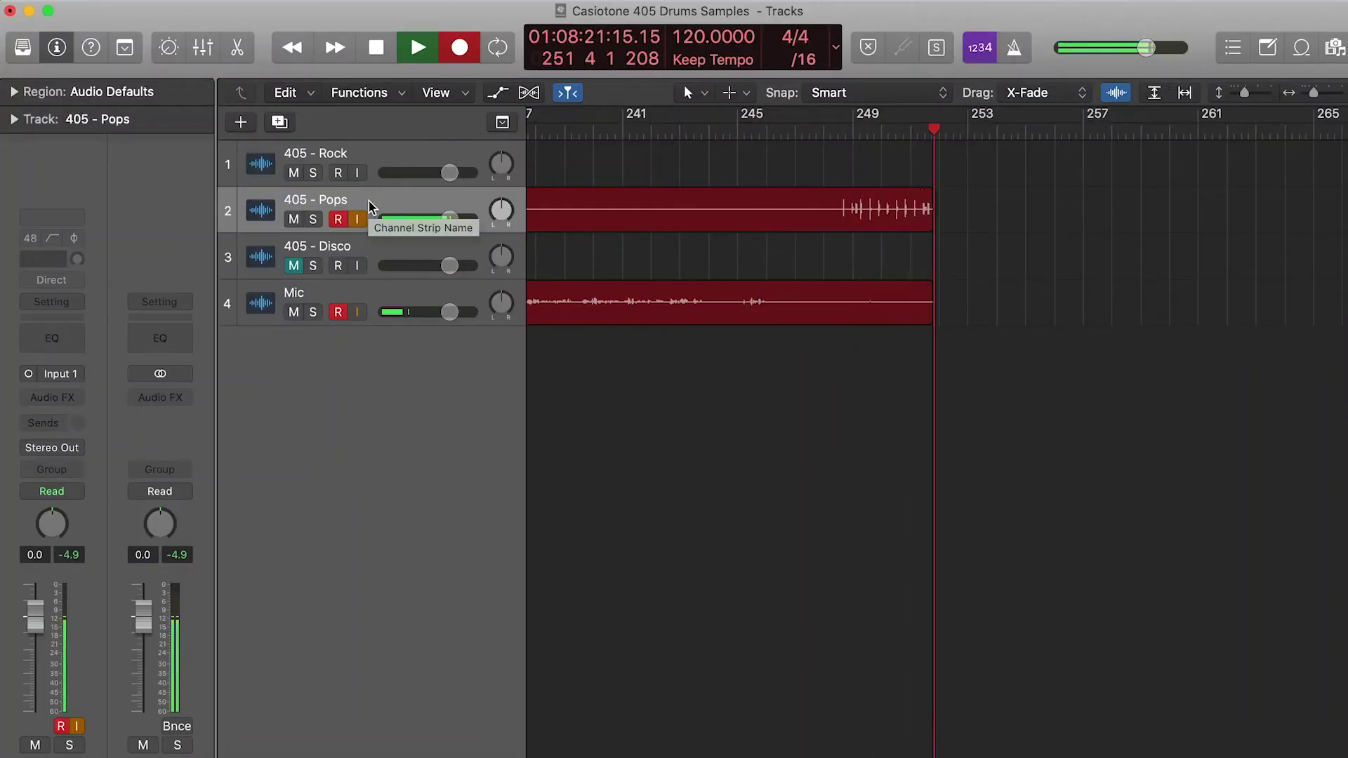
Stop the Pops take, mute 405 - Pops, and start recording Disco on the armed 405 - Disco track.
key(space)
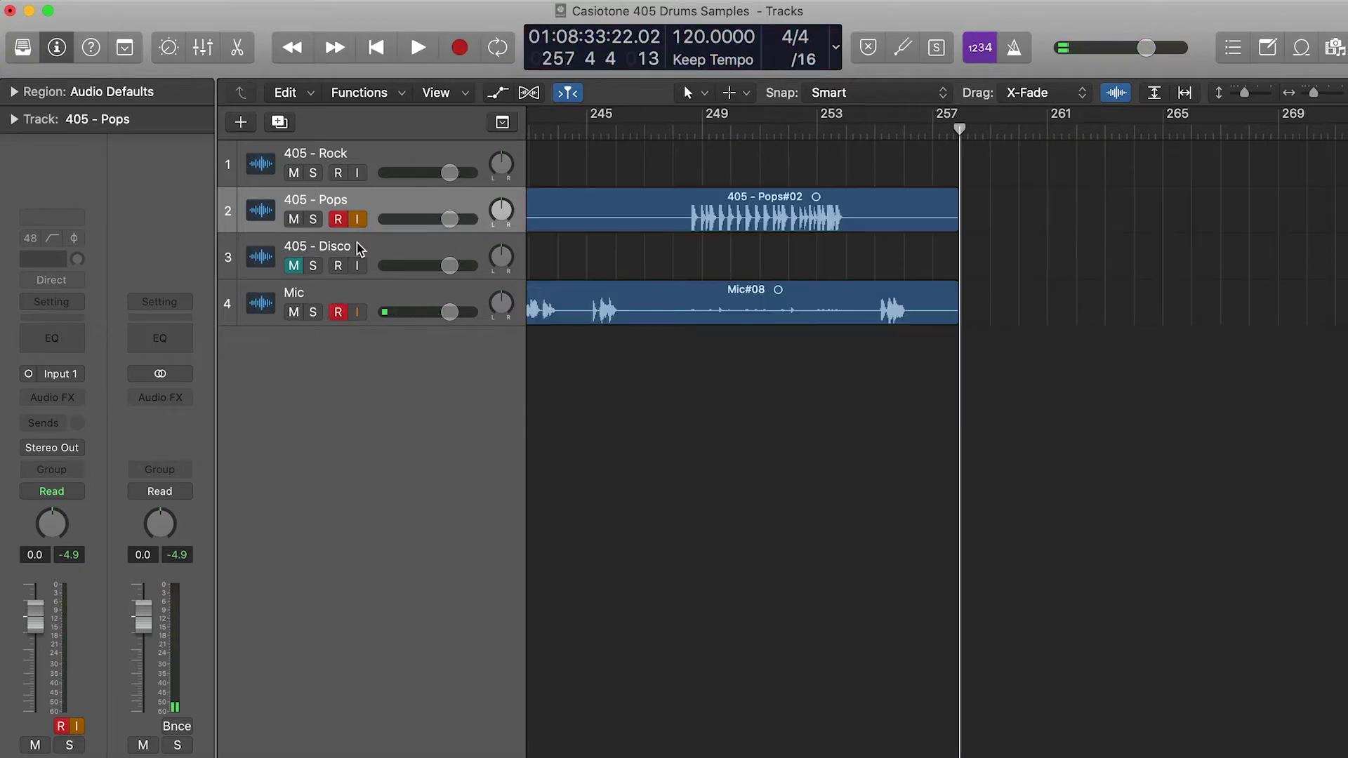
click(360, 249)
click(294, 219)
key(r)
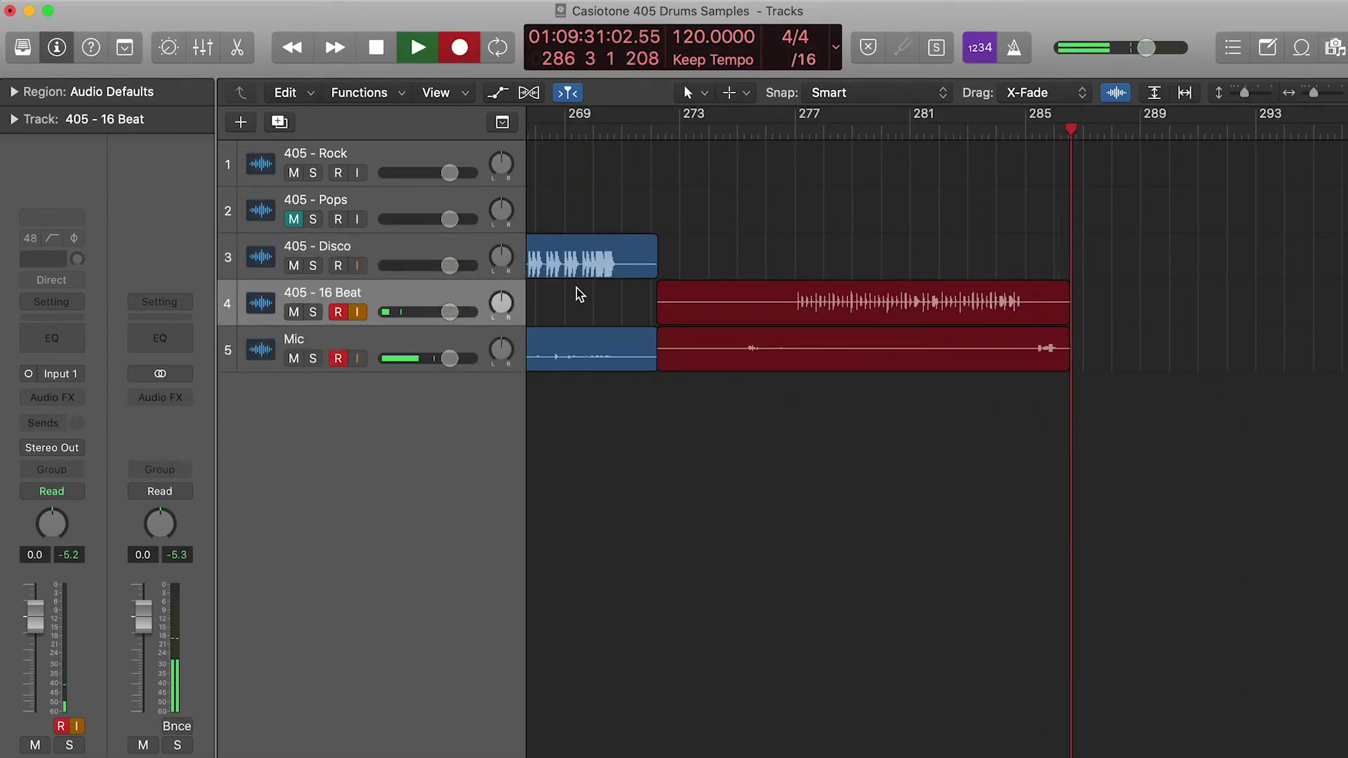
Record the 16 Beat, Swing, Latin Swing, Bossa Nova and Samba patterns as successive takes.
key(space)
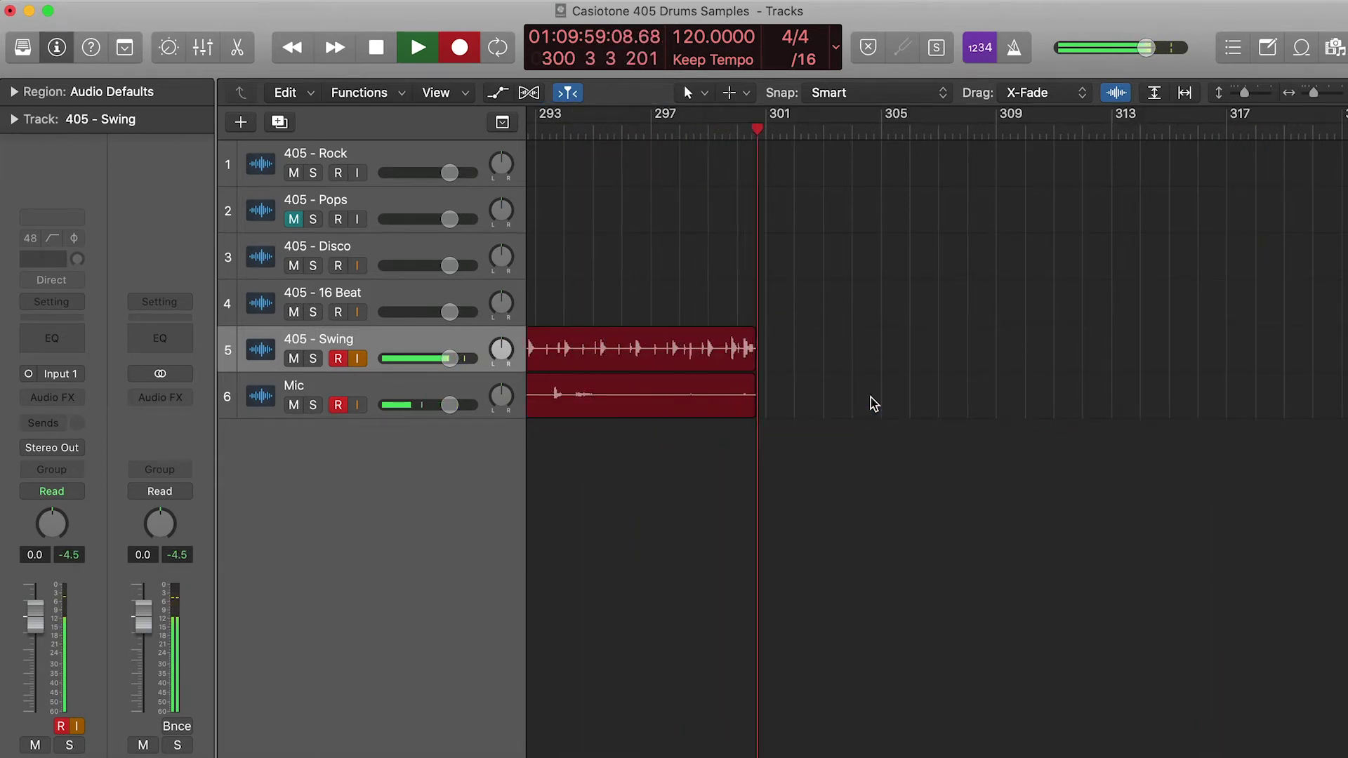
key(space)
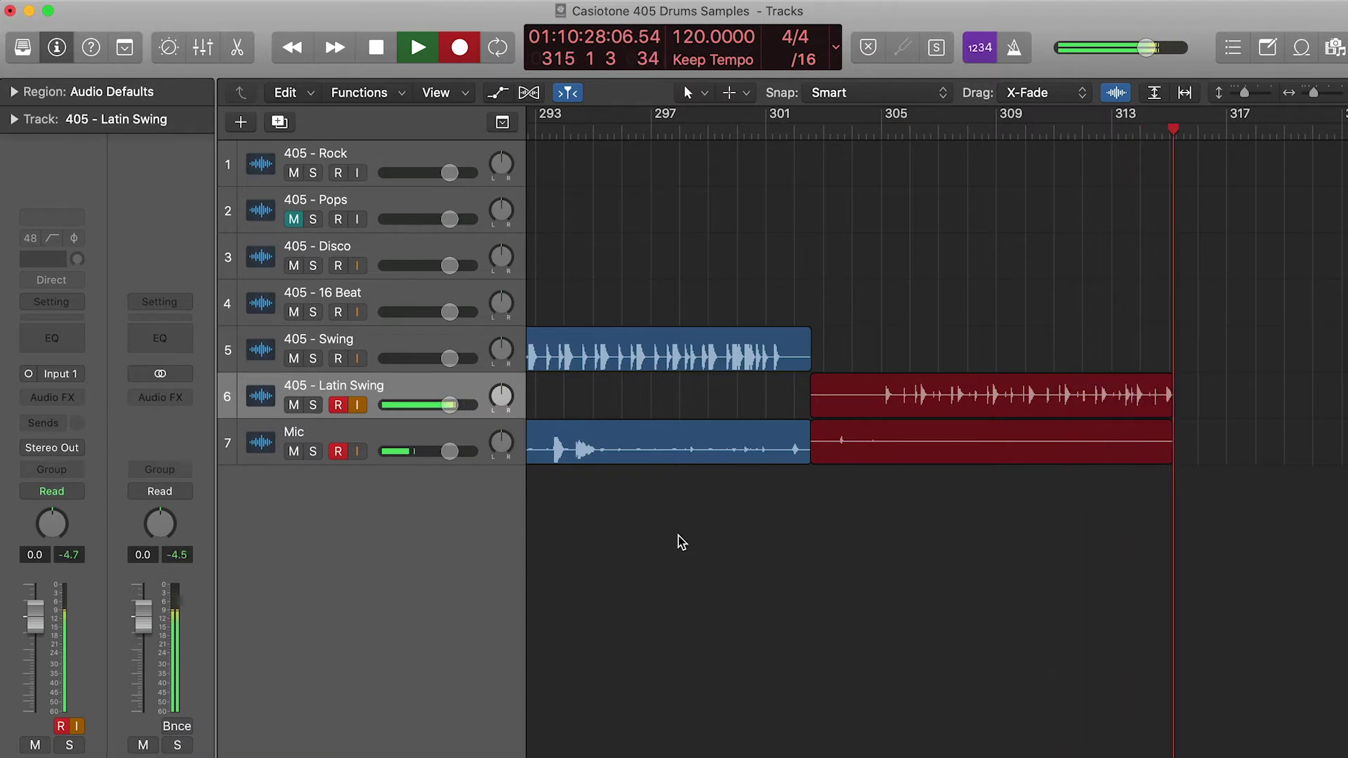
key(space)
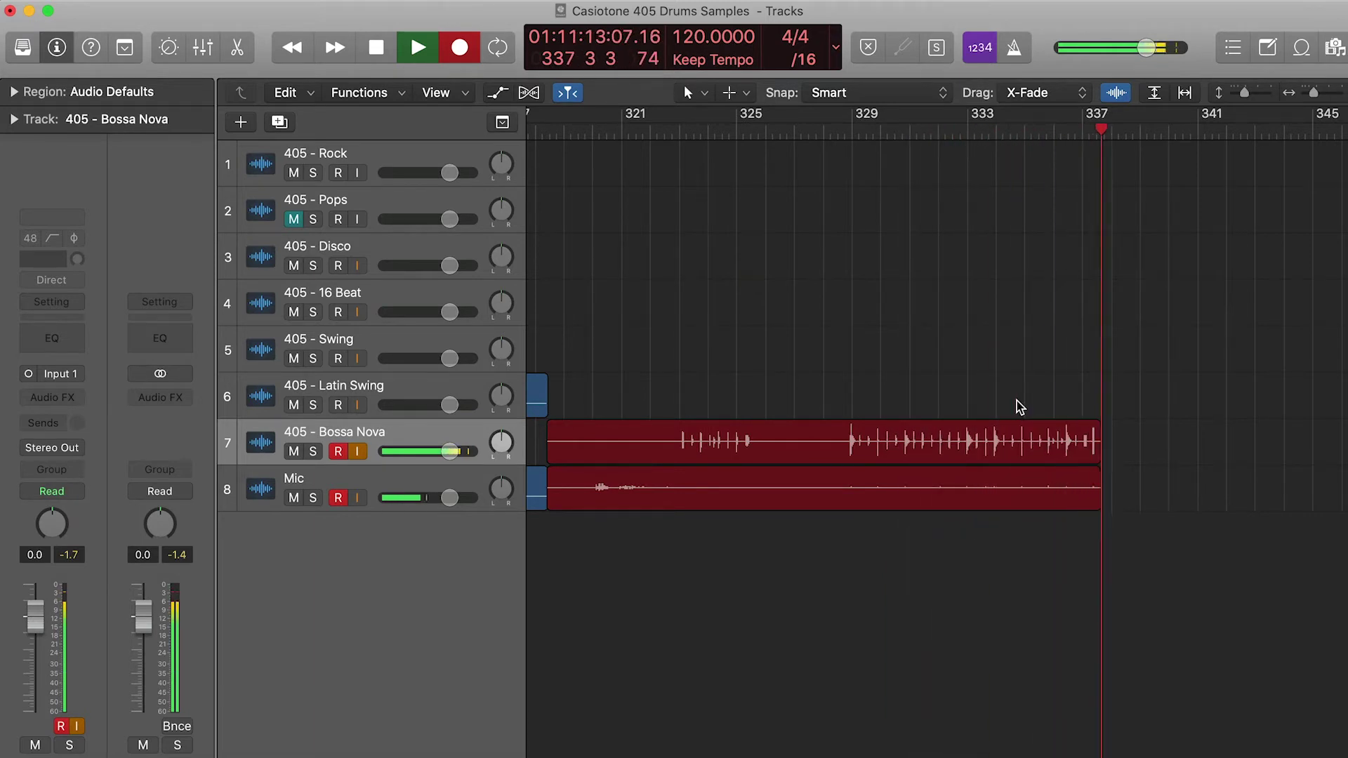
key(space)
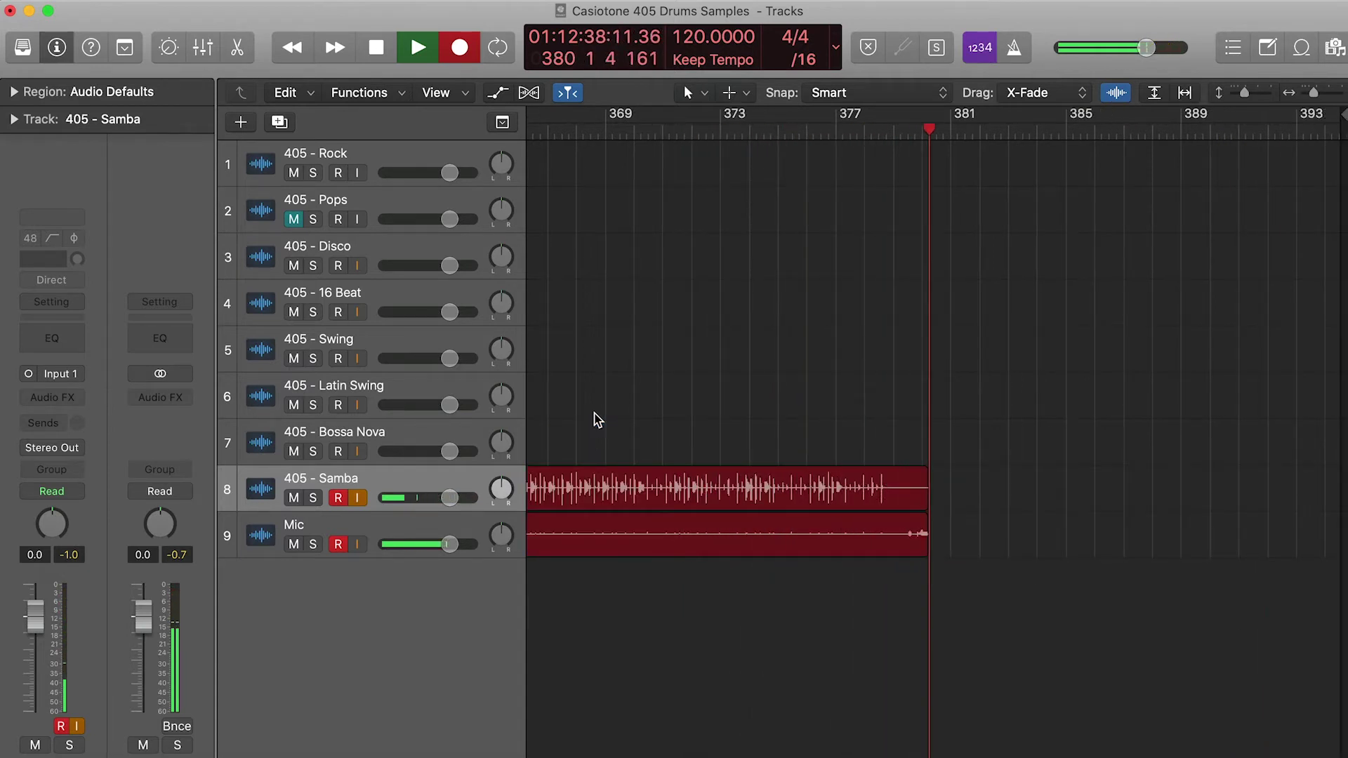
key(space)
Record the Beguine, Tango, Waltz and Slow Rock patterns on their new 405 tracks.
key(r)
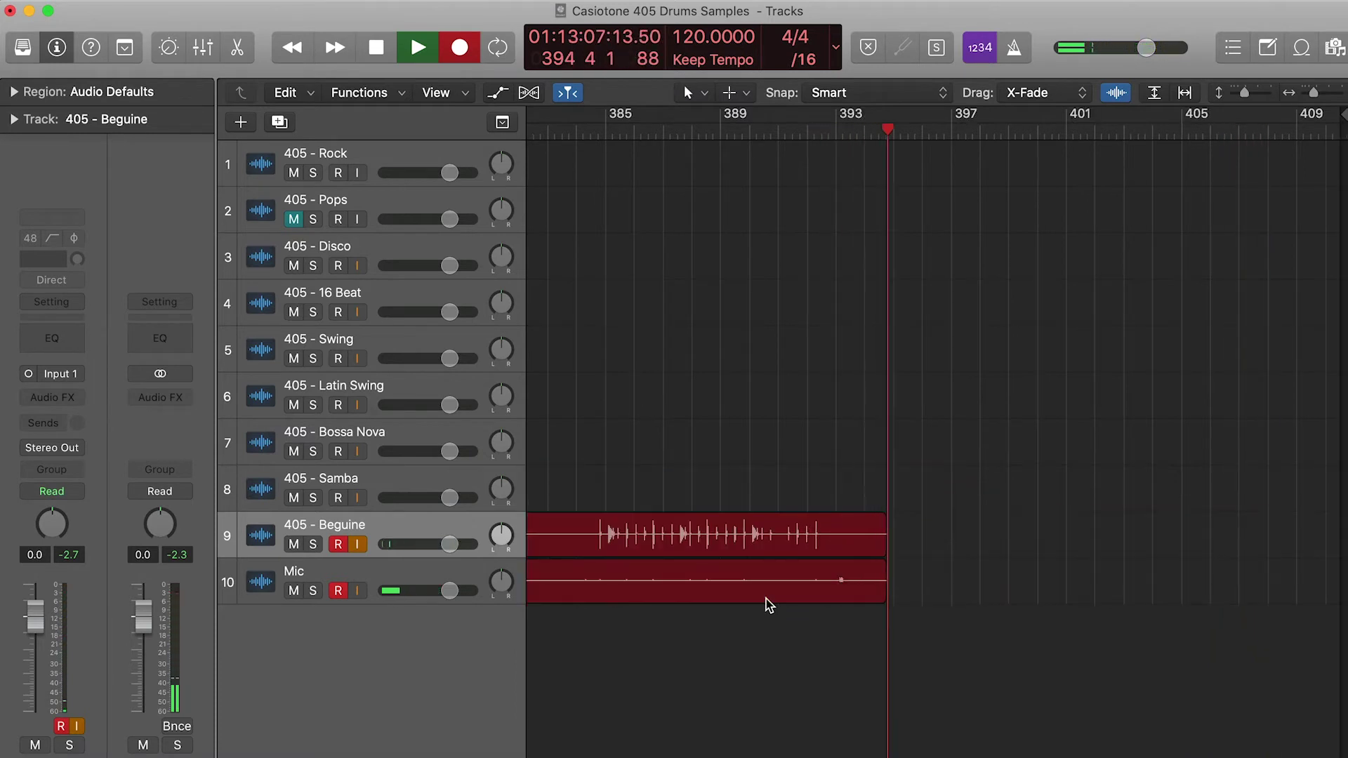
key(space)
key(r)
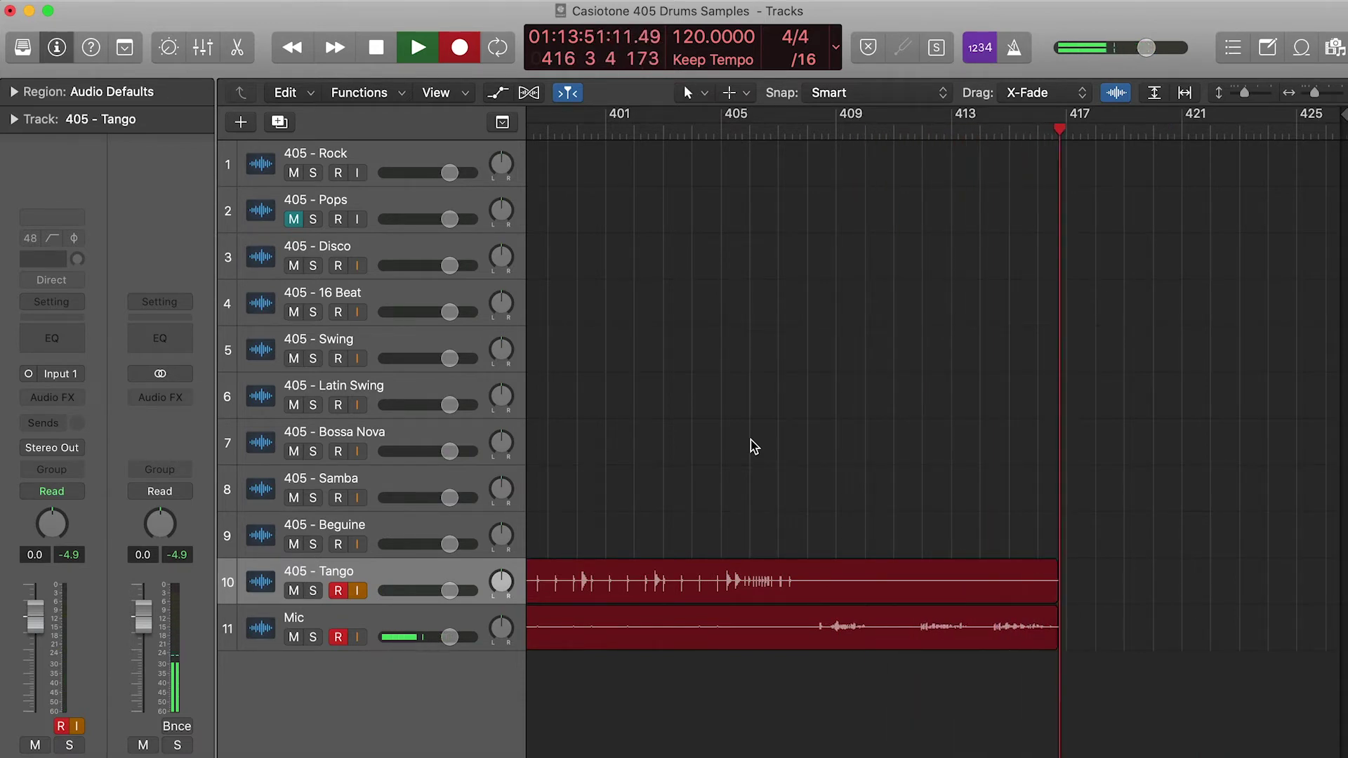
key(space)
key(r)
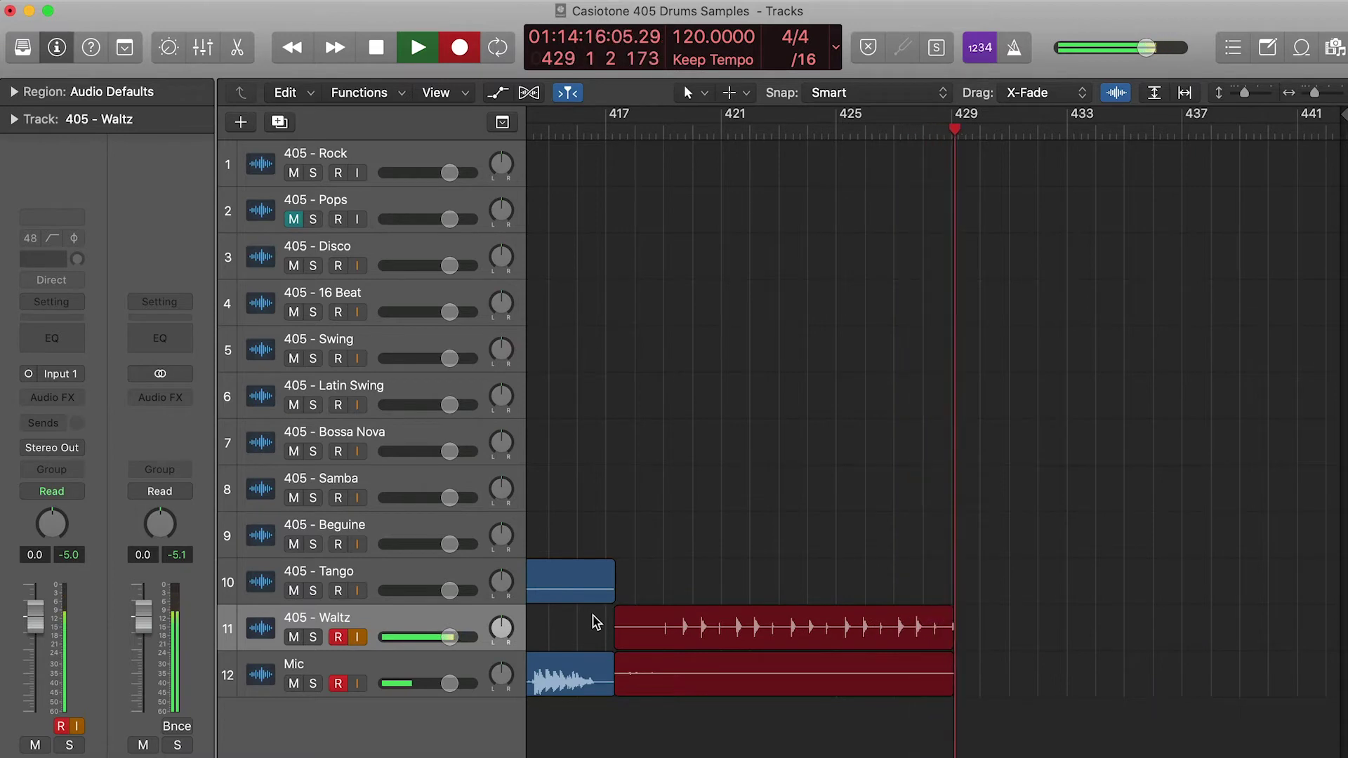
key(space)
key(r)
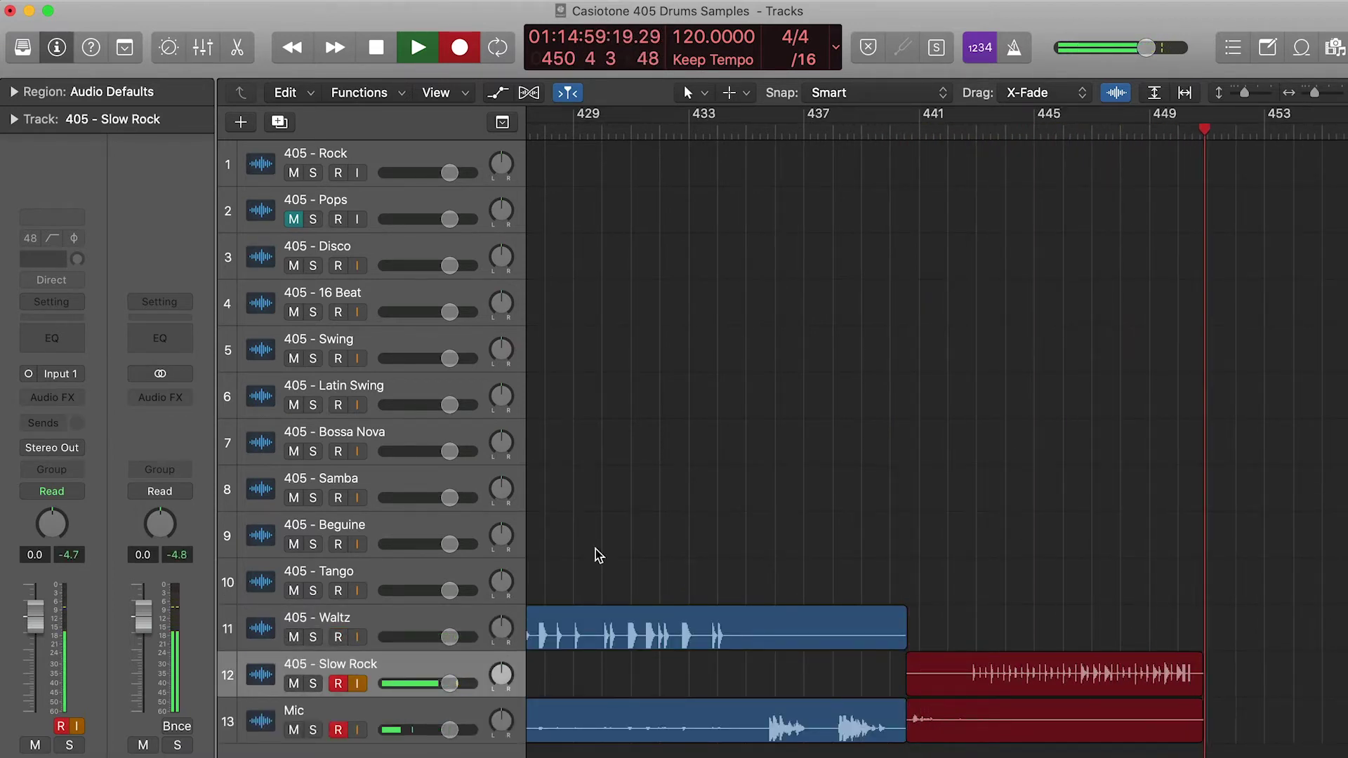
key(space)
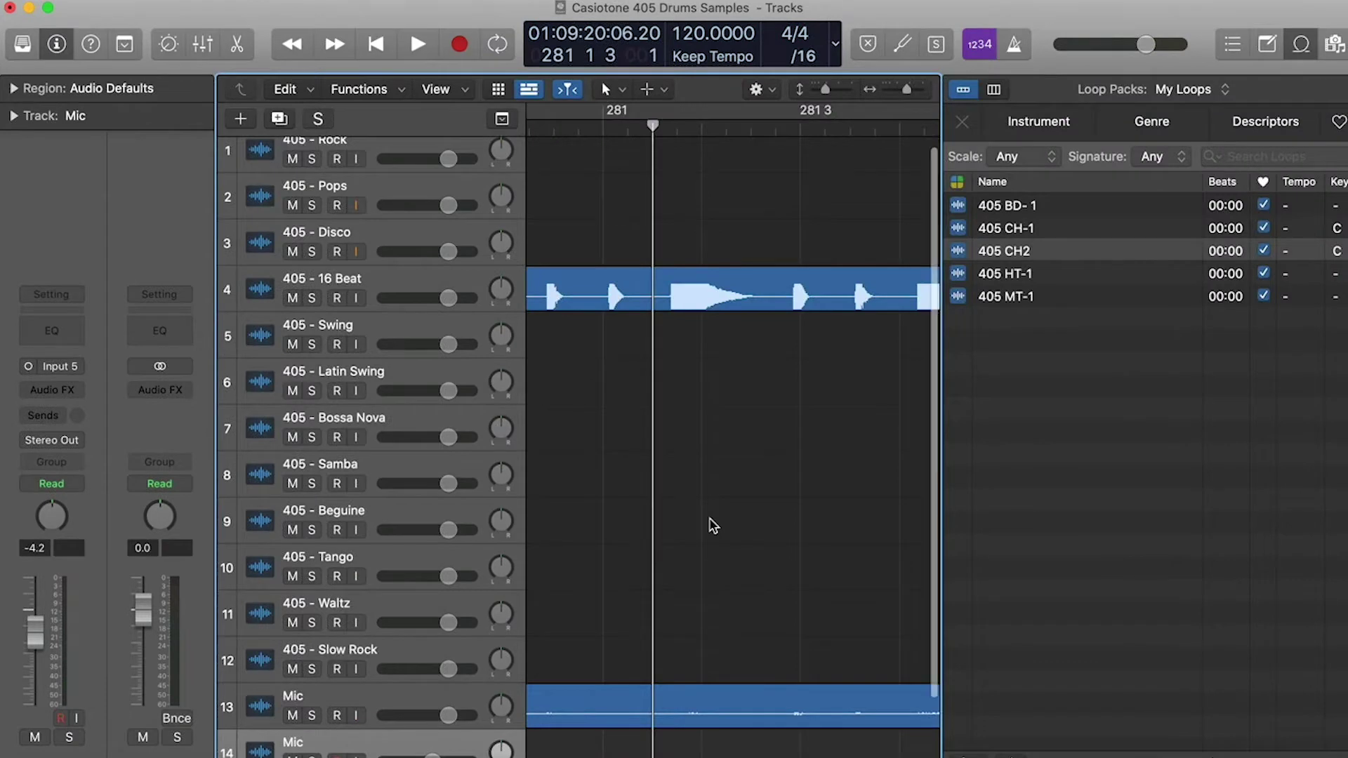
Zoom in on the 16 Beat region, place the playhead at a drum hit and play it back.
scroll(710, 520, up, 1)
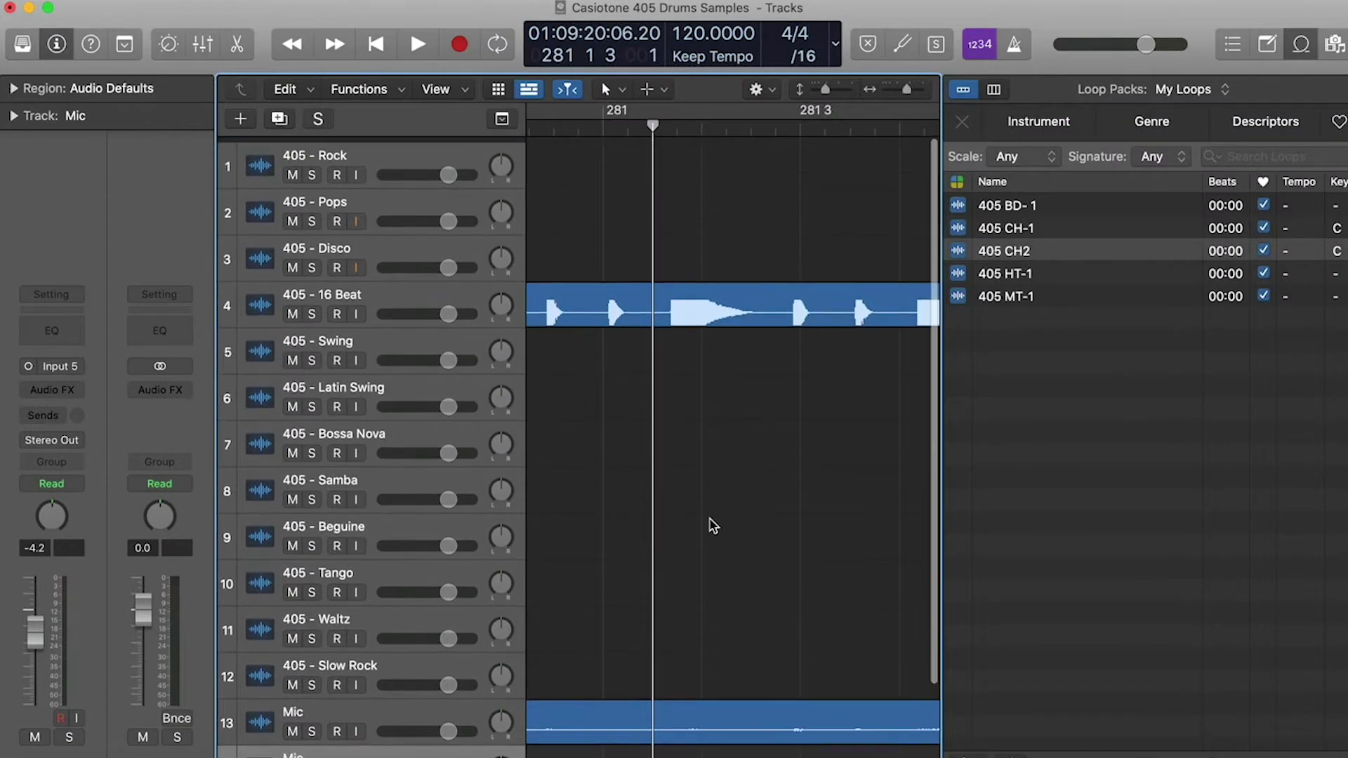
scroll(713, 525, down, 2)
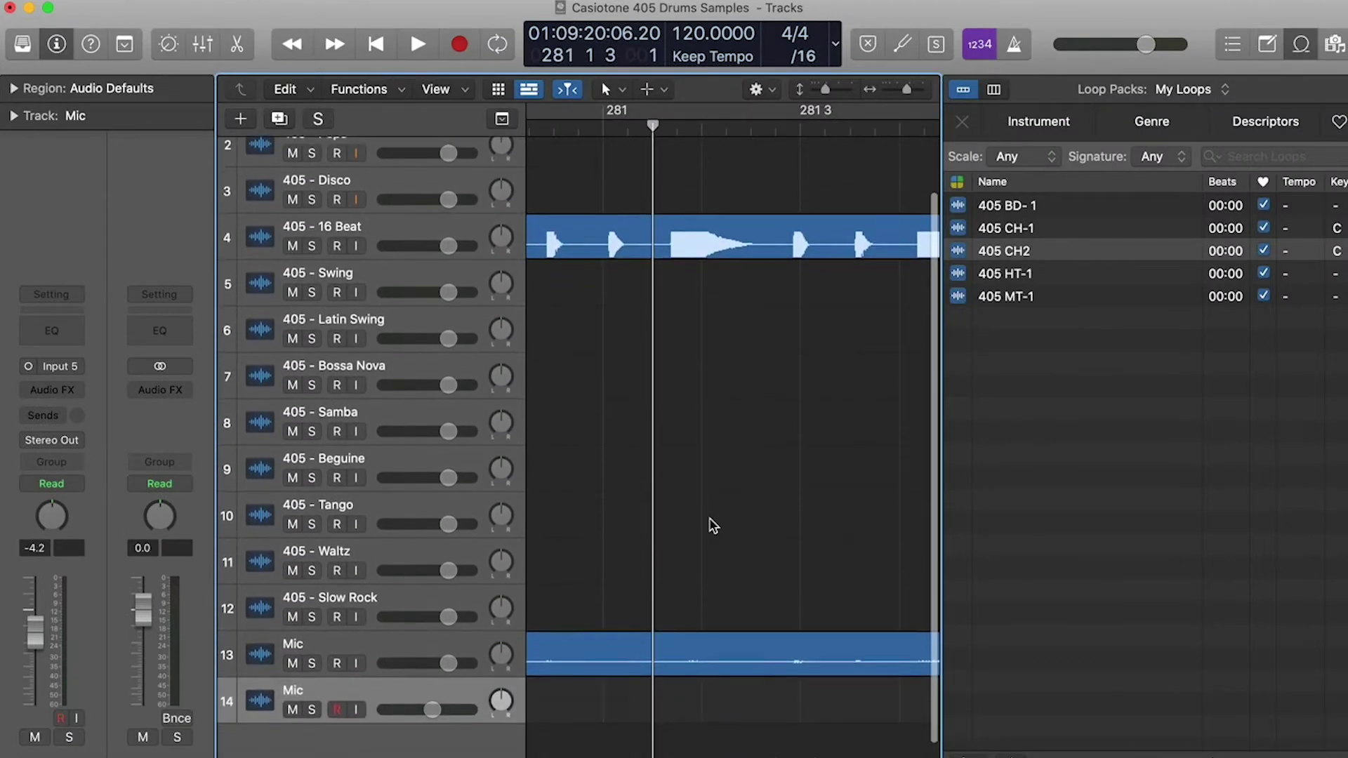
scroll(713, 525, down, 1)
scroll(712, 525, up, 3)
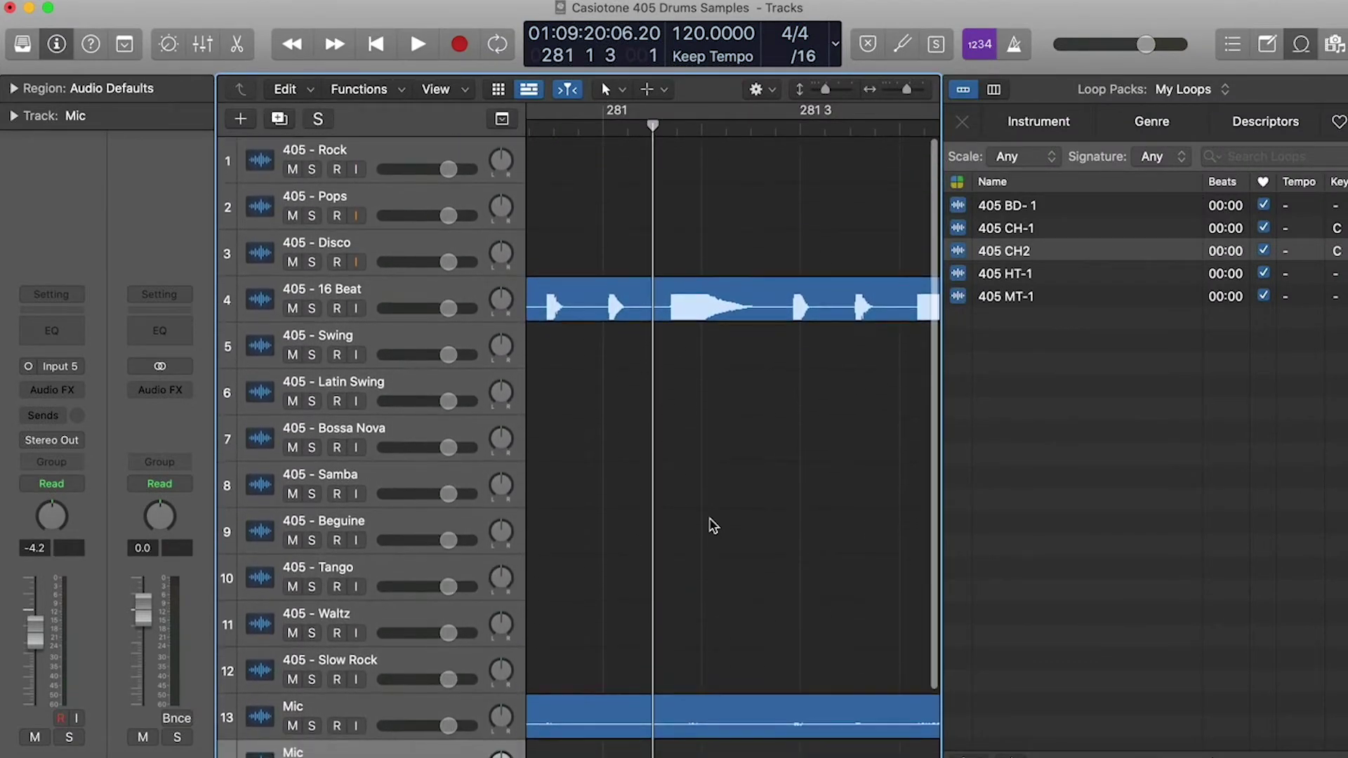
scroll(712, 525, up, 2)
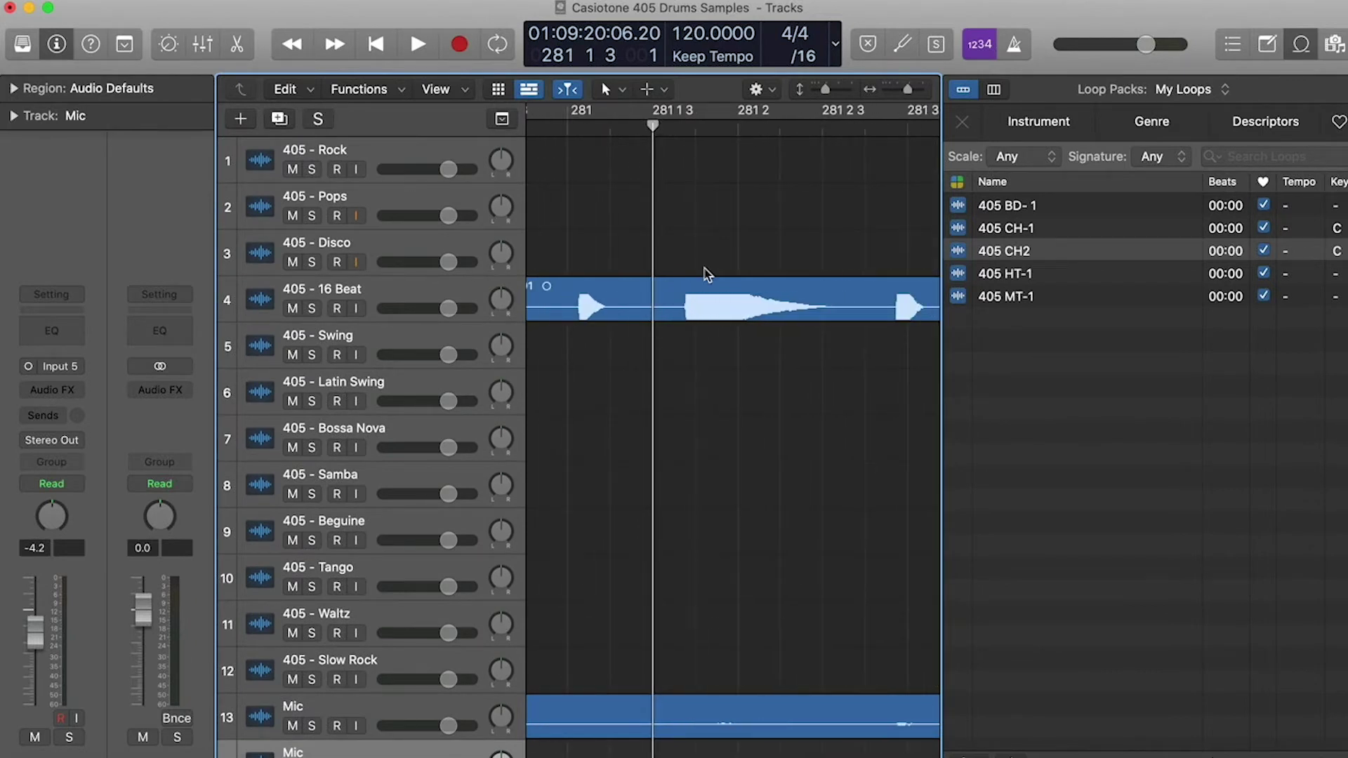
drag(653, 126, 680, 131)
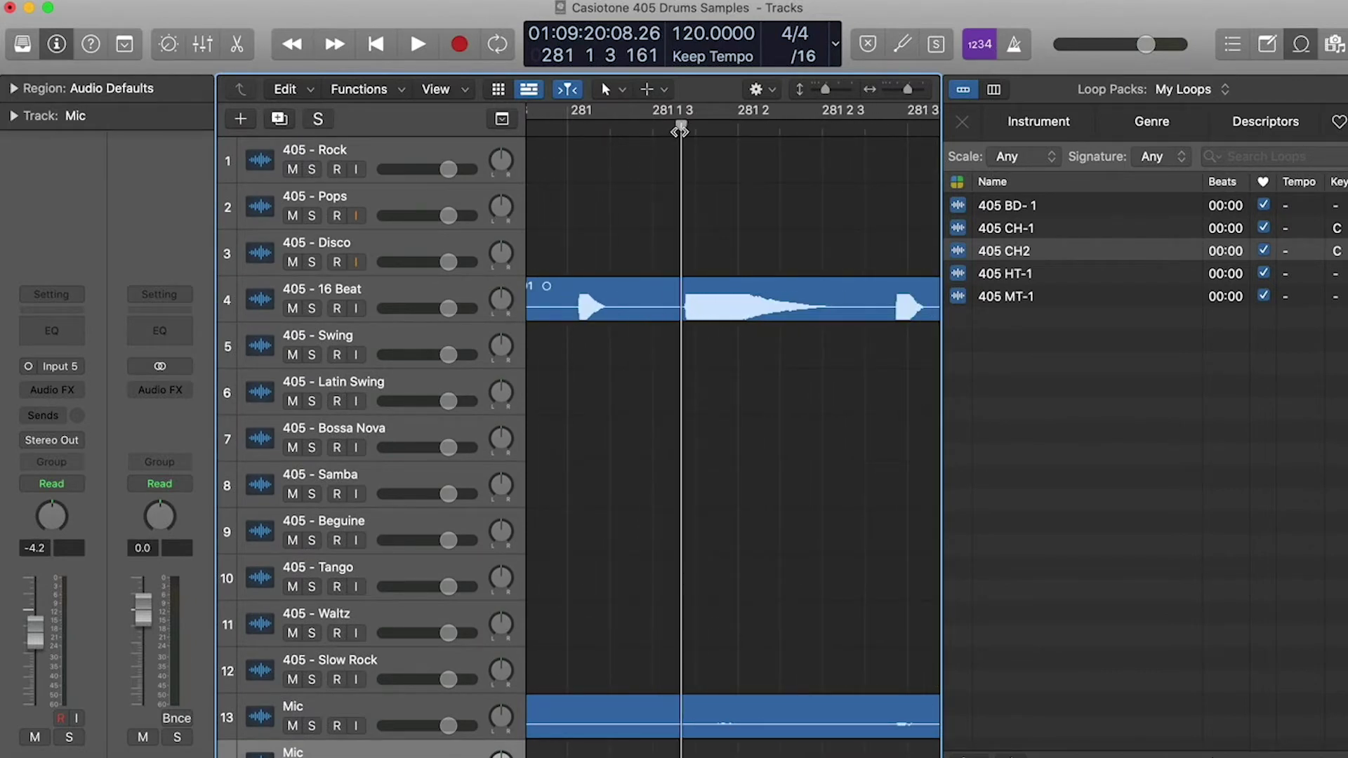
scroll(757, 237, up, 3)
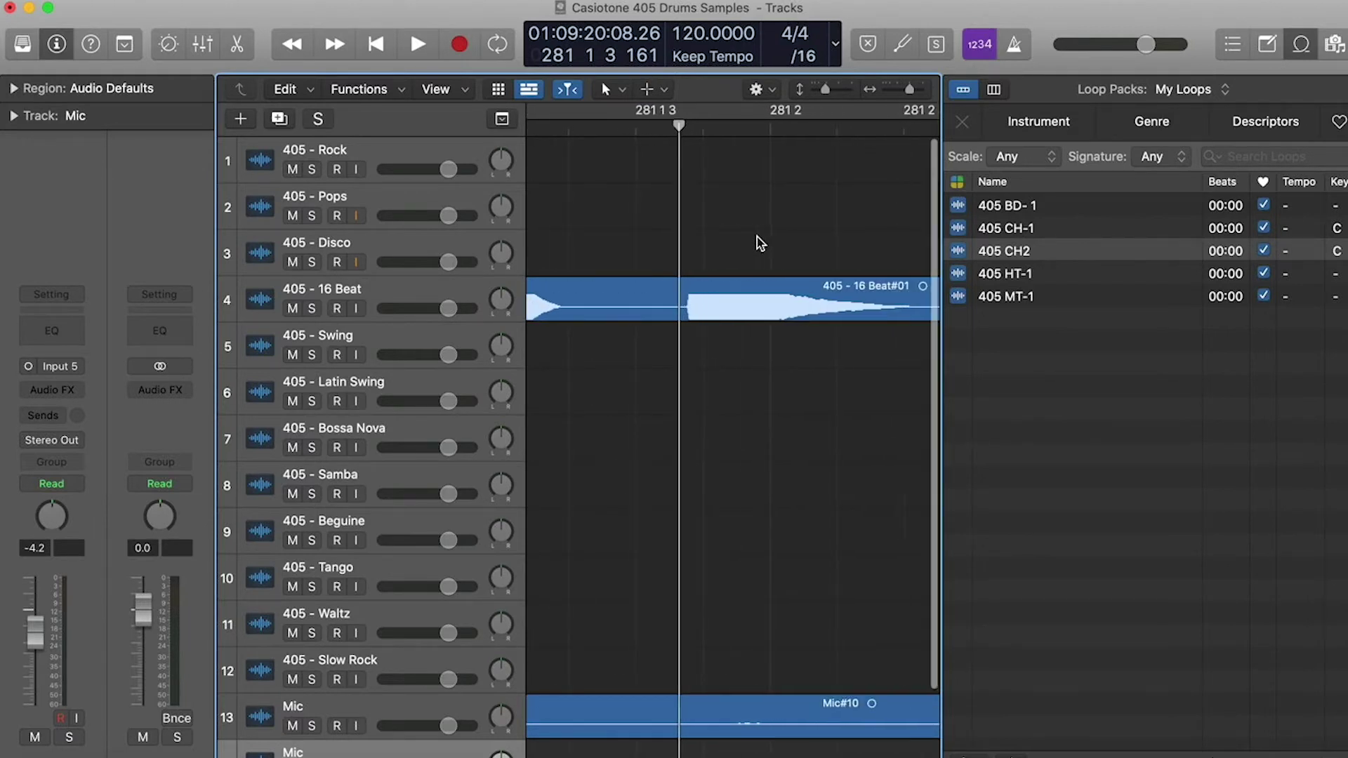
scroll(757, 238, down, 3)
scroll(757, 238, down, 2)
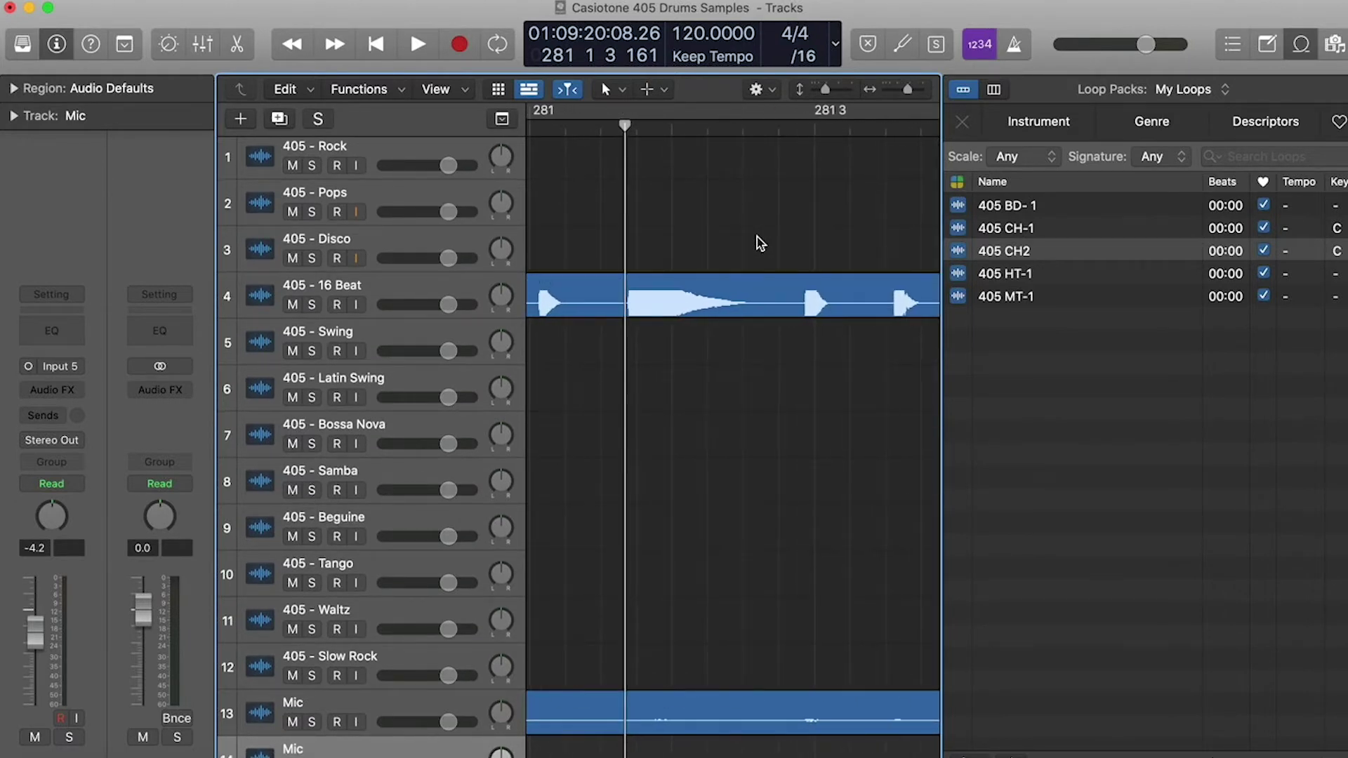
key(space)
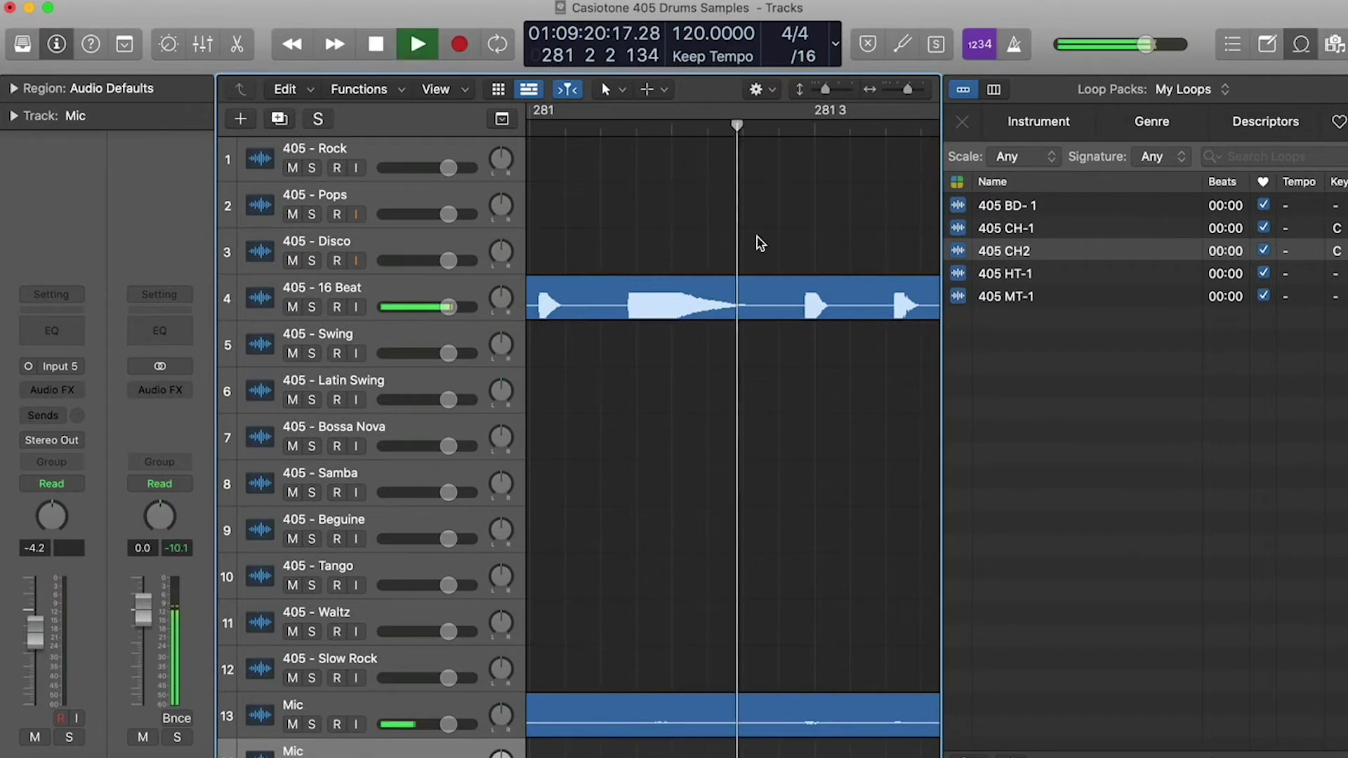
drag(593, 127, 625, 132)
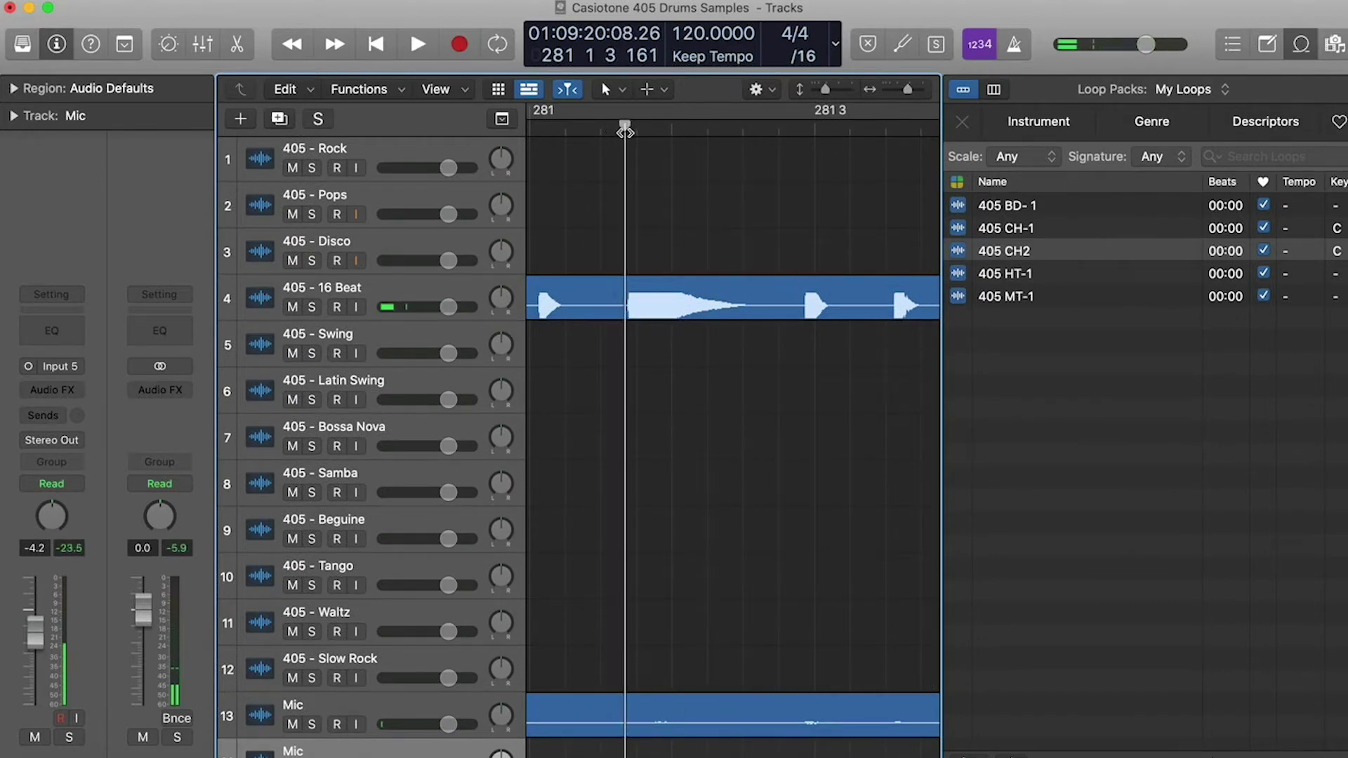
Audition the 405 BD-1, CH-1, CH2, HT-1 and MT-1 loops in My Loops.
click(1055, 212)
click(1054, 208)
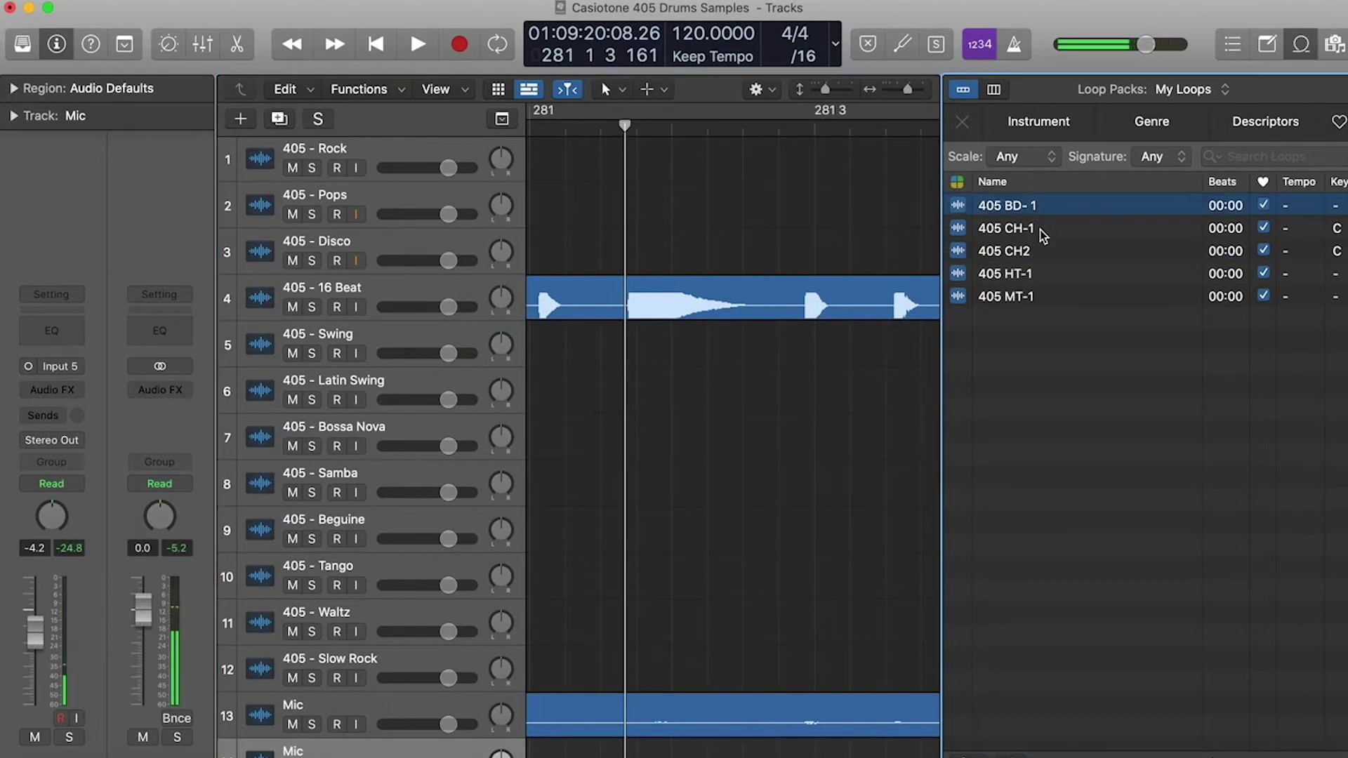
click(1042, 231)
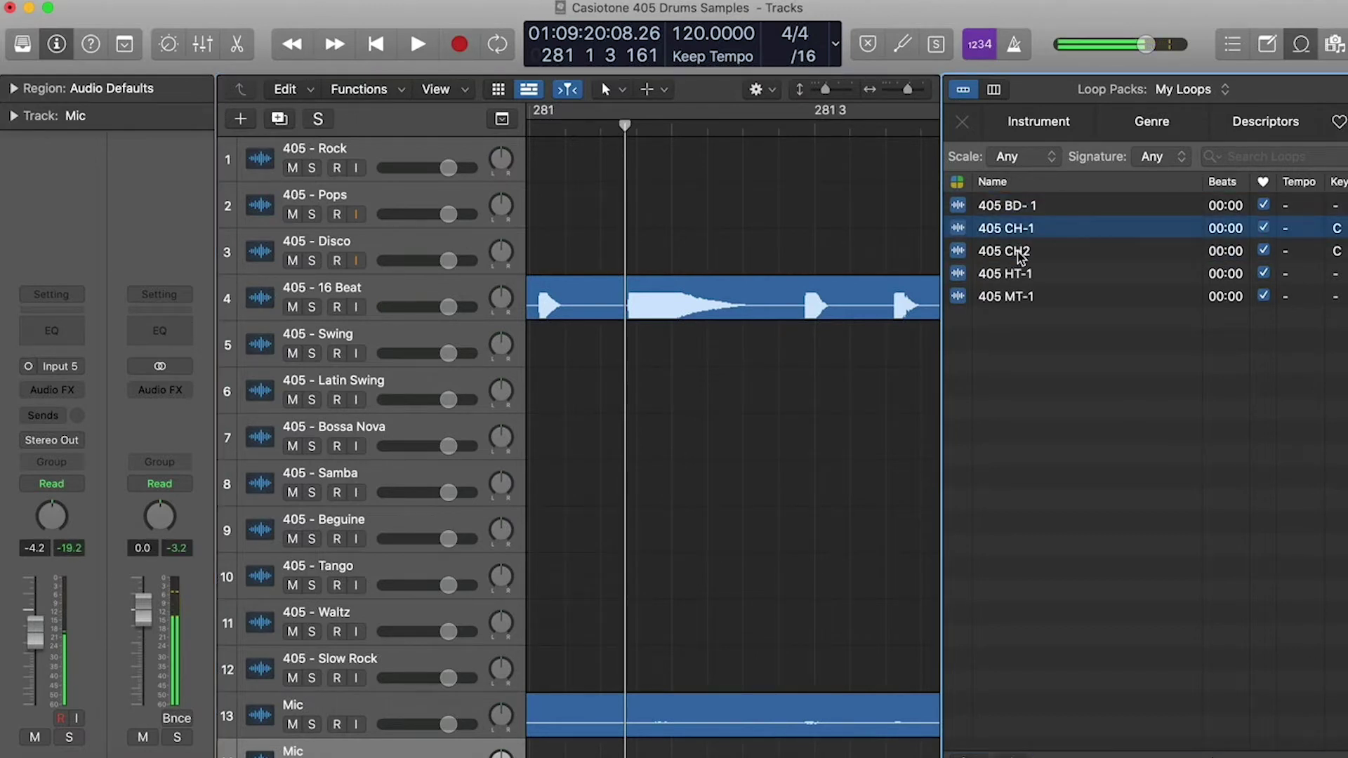
click(1019, 253)
click(1019, 274)
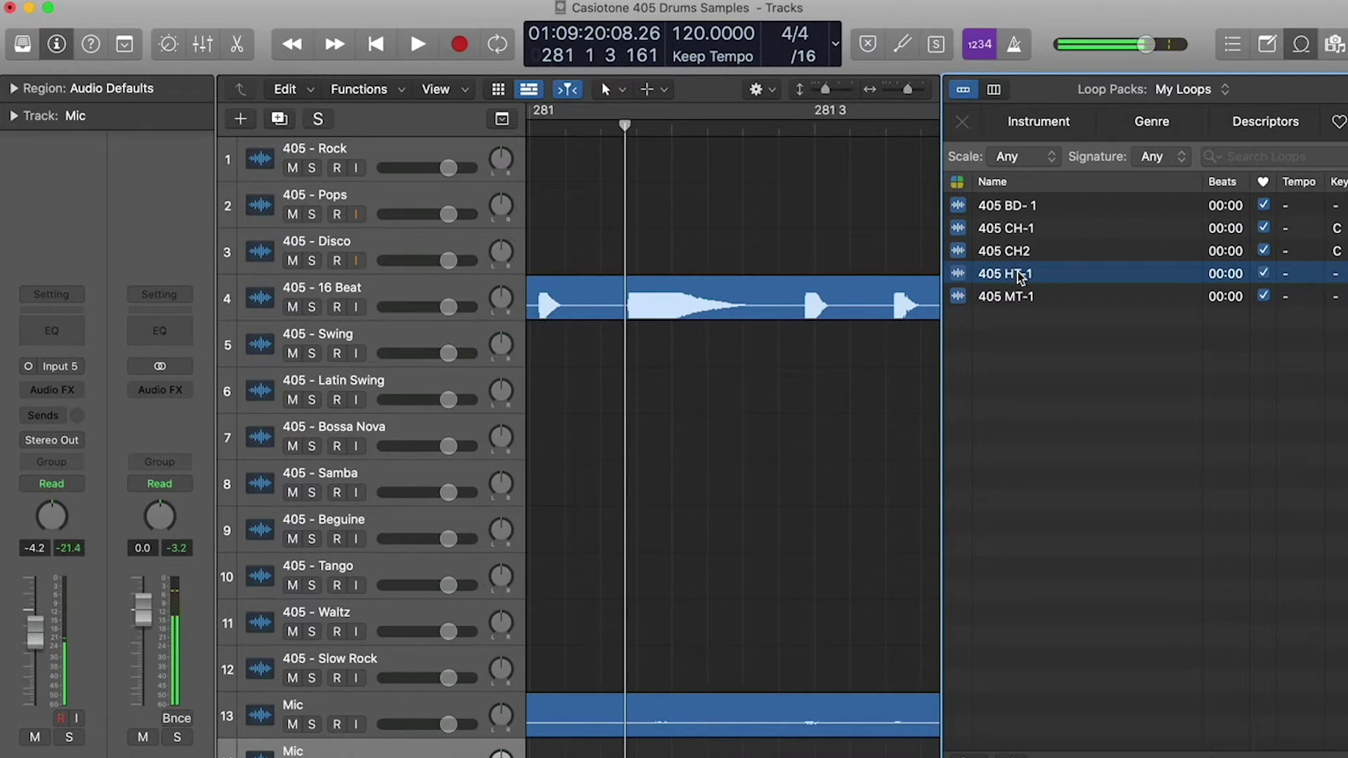
click(1018, 297)
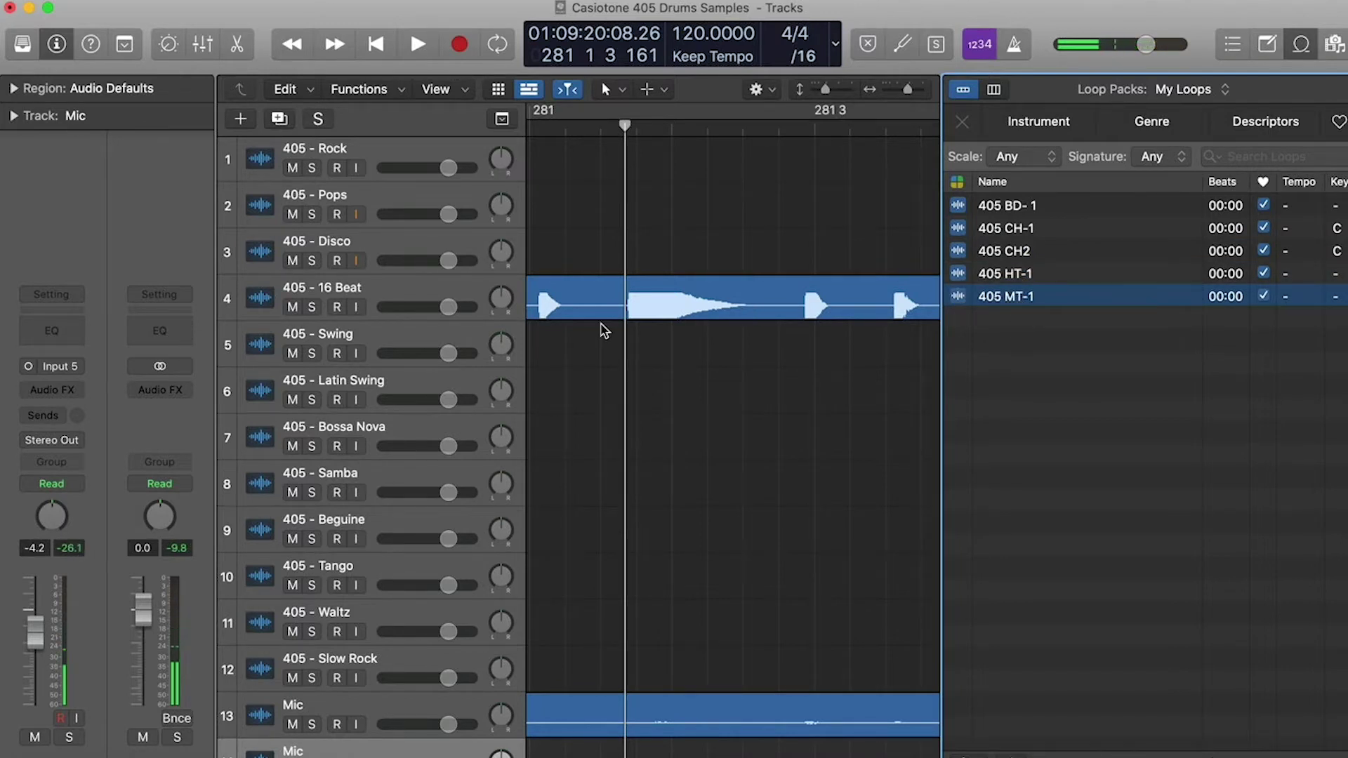
Split the 16 Beat region at a drum hit to isolate a short slice.
key(super+Right)
key(super+Right)
key(super+Right)
key(super+Right)
click(689, 286)
key(super+t)
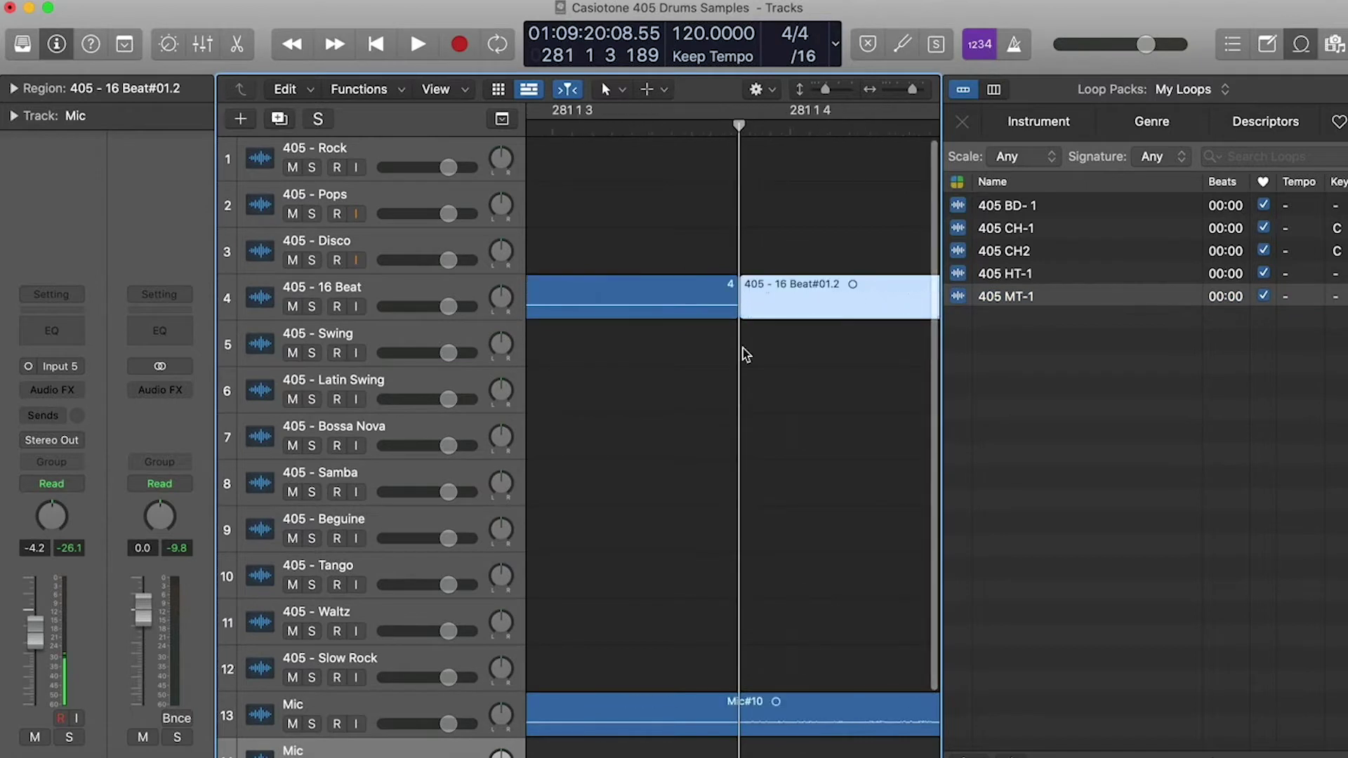
key(super+Left)
key(super+Left)
key(super+Left)
key(super+Left)
key(space)
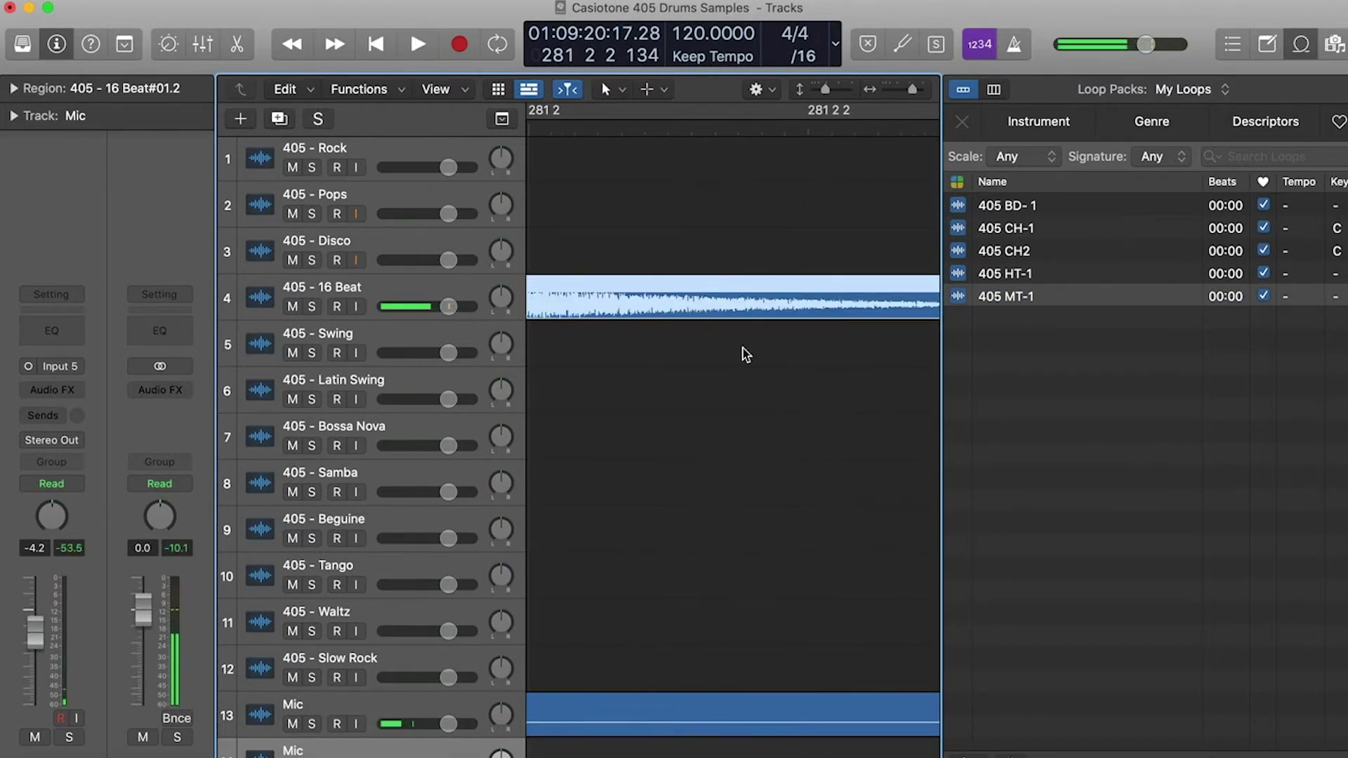
key(space)
key(super+t)
click(796, 301)
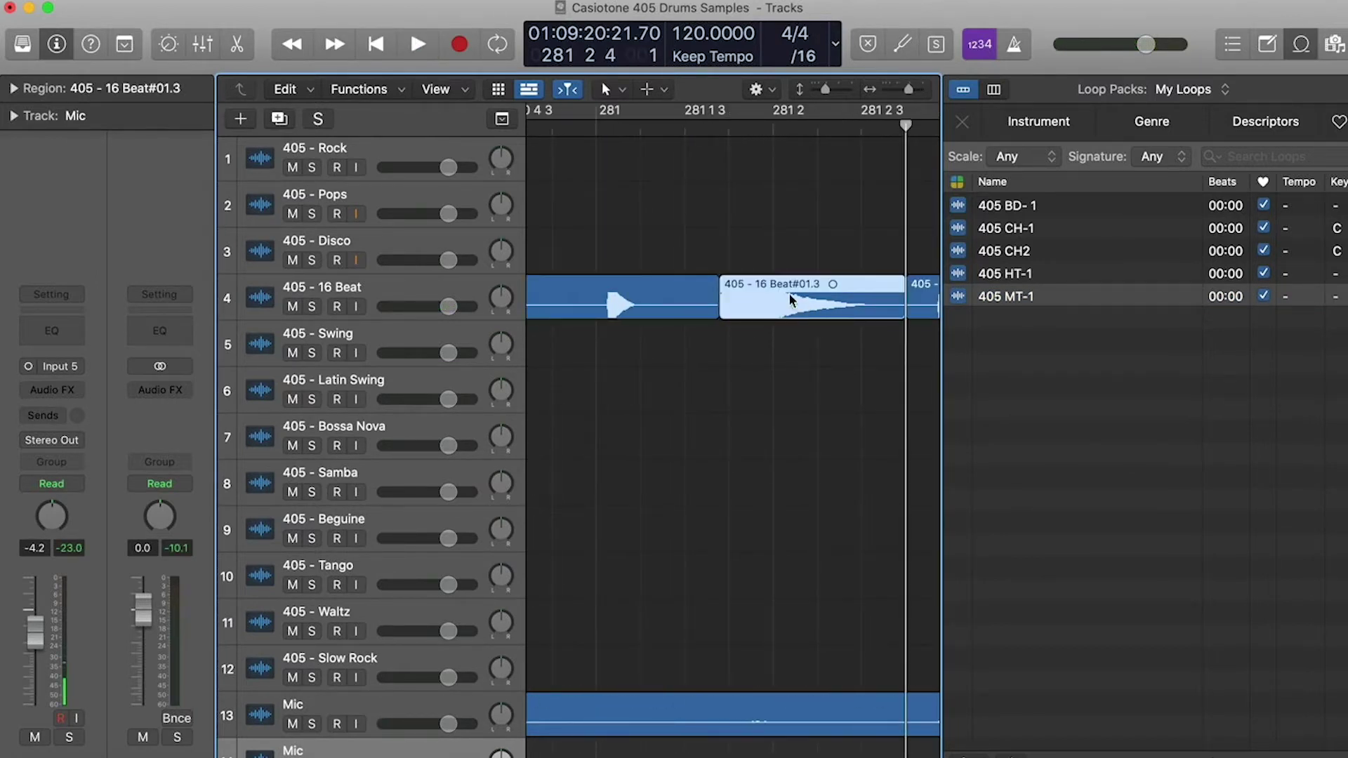
Save the slice to the Apple Loops library as 405 OH and preview 405 OH-1.
right_click(789, 293)
click(863, 303)
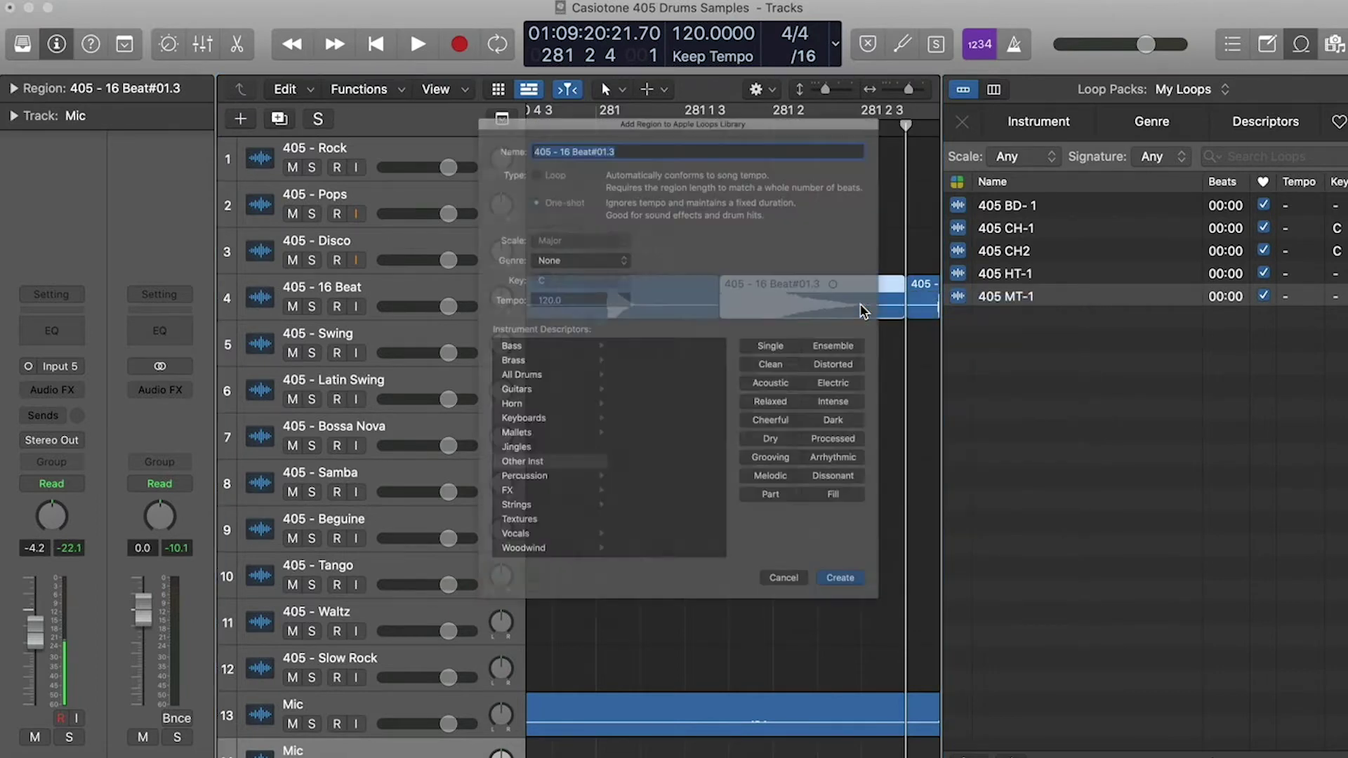
click(521, 75)
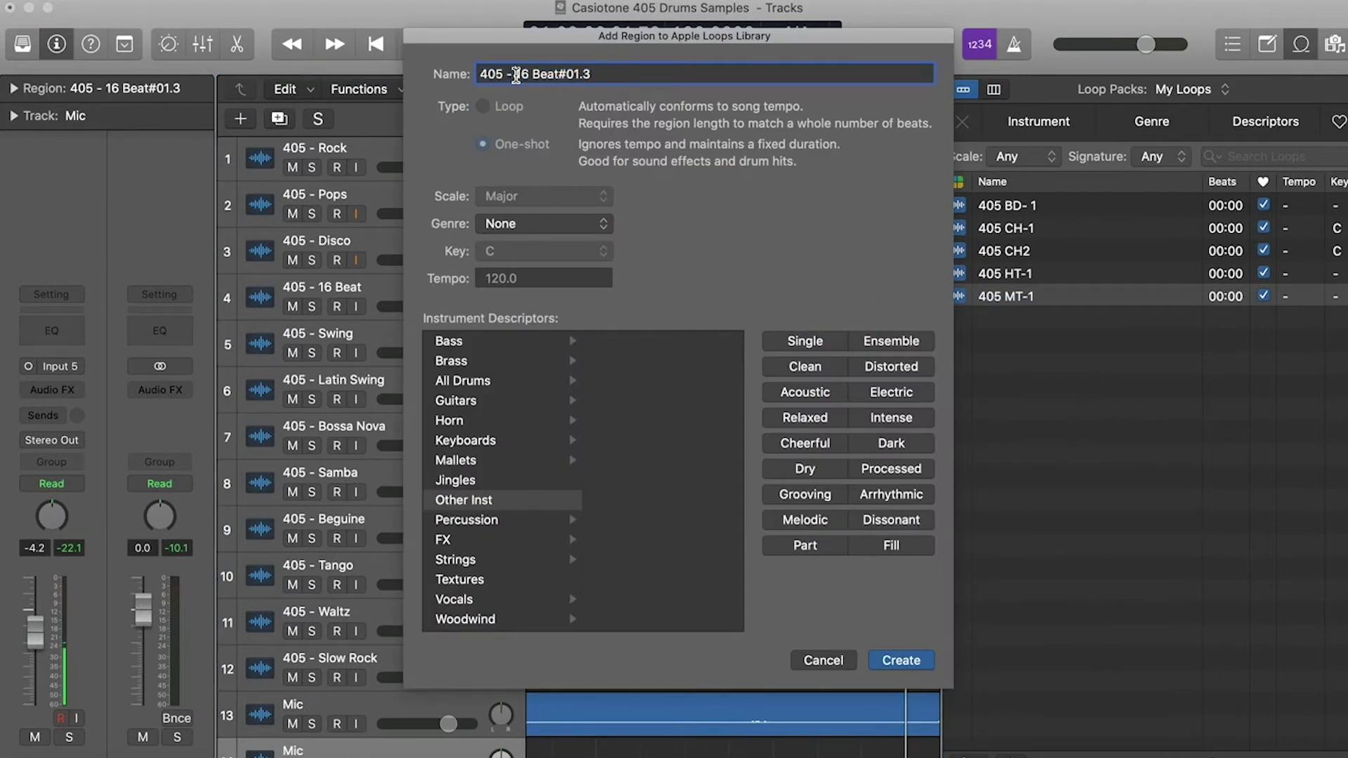
key(BackSpace)
key(BackSpace)
key(shift+super+Right)
key(BackSpace)
key(Return)
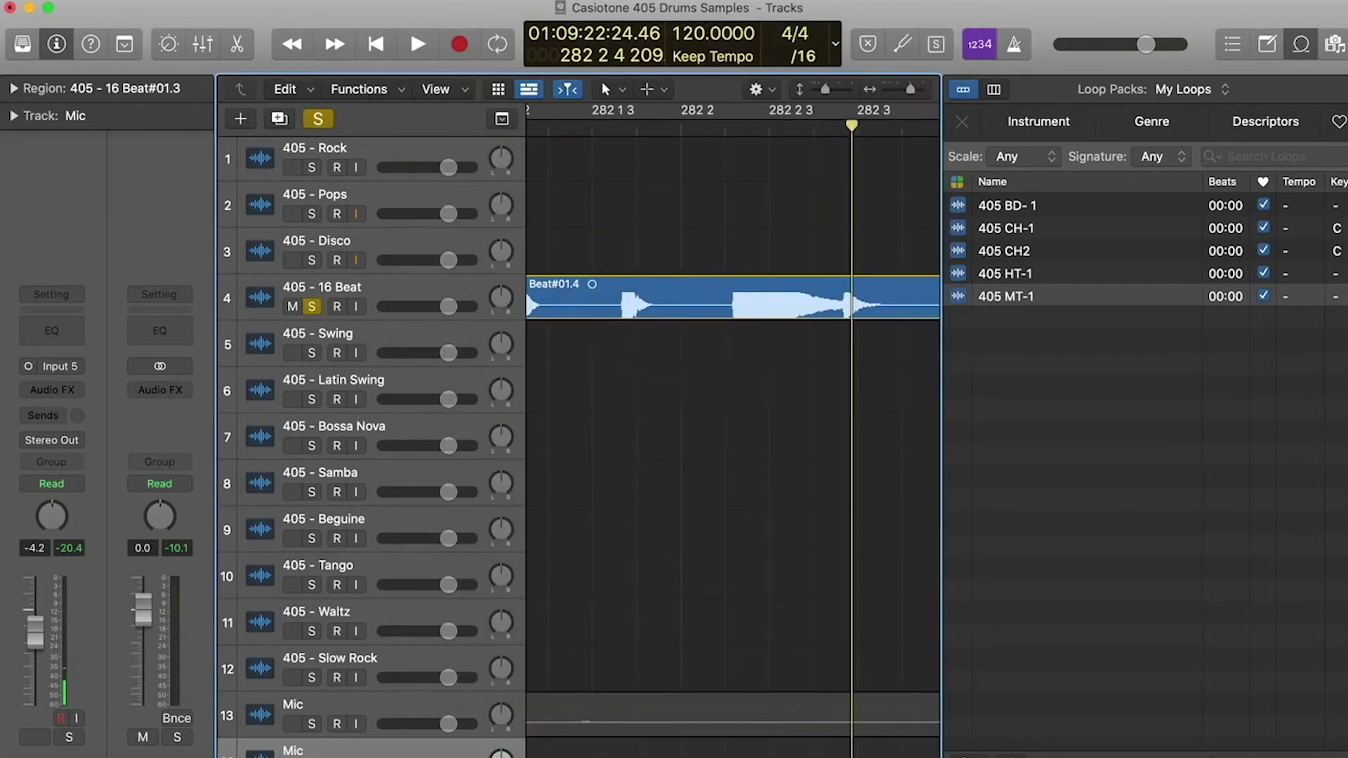
click(1045, 324)
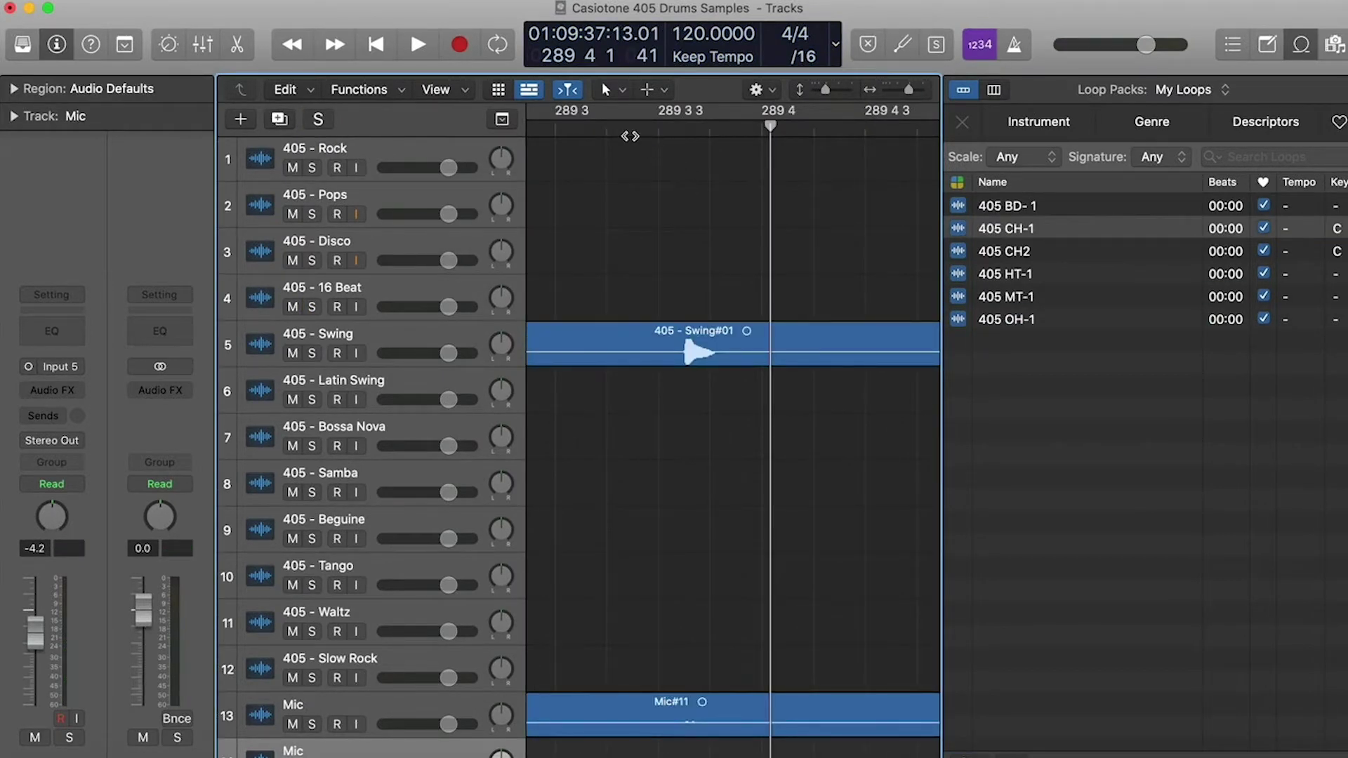
Split the Swing region at the start and end of a hit to isolate that slice.
click(625, 130)
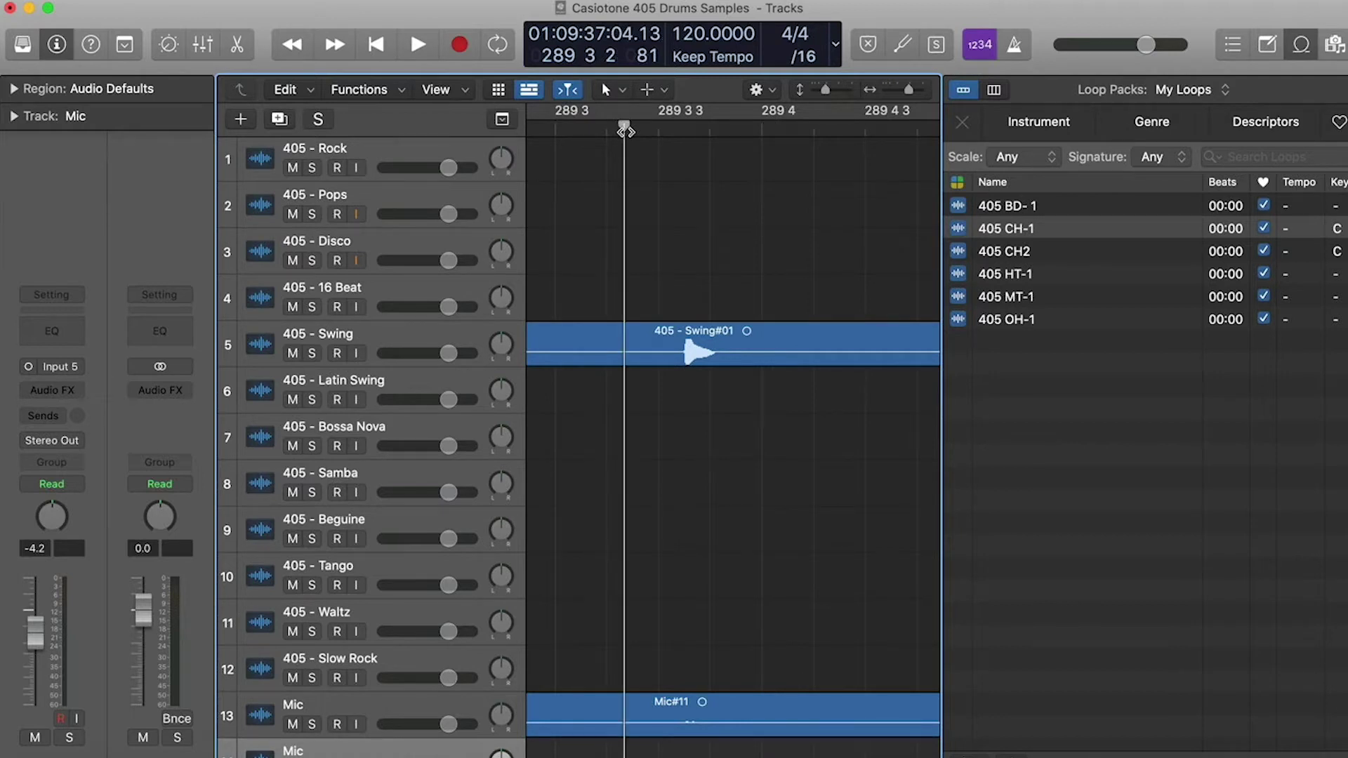
key(space)
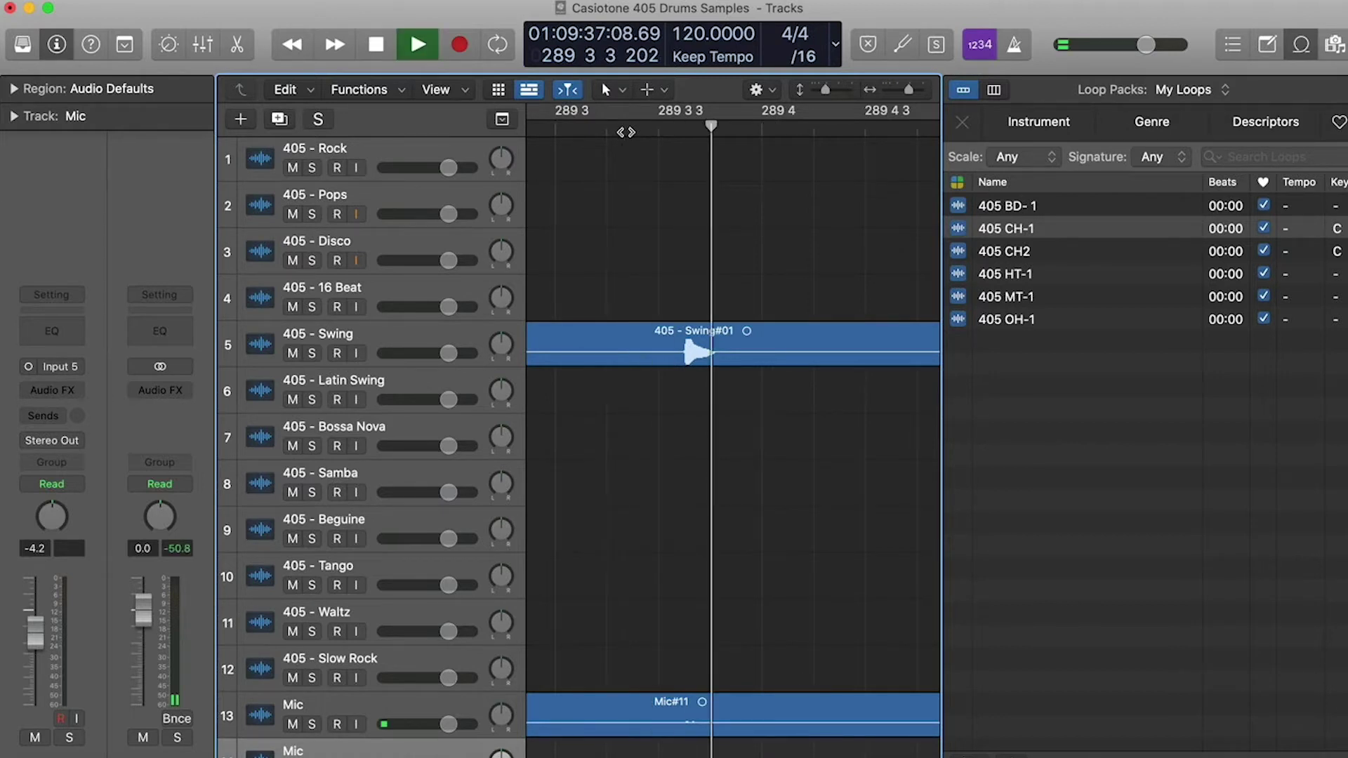
key(space)
scroll(705, 280, up, 5)
scroll(705, 279, left, 3)
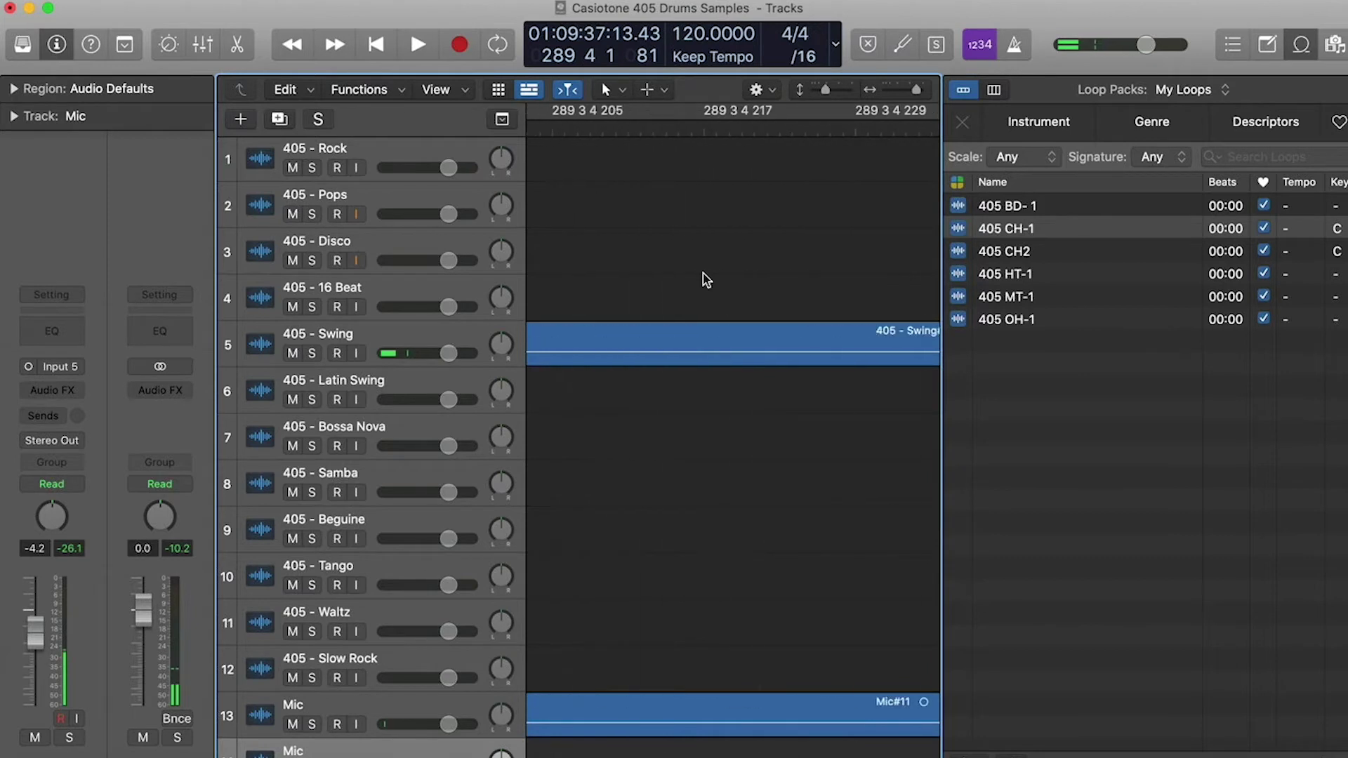
scroll(704, 280, down, 4)
click(727, 349)
key(cmd+t)
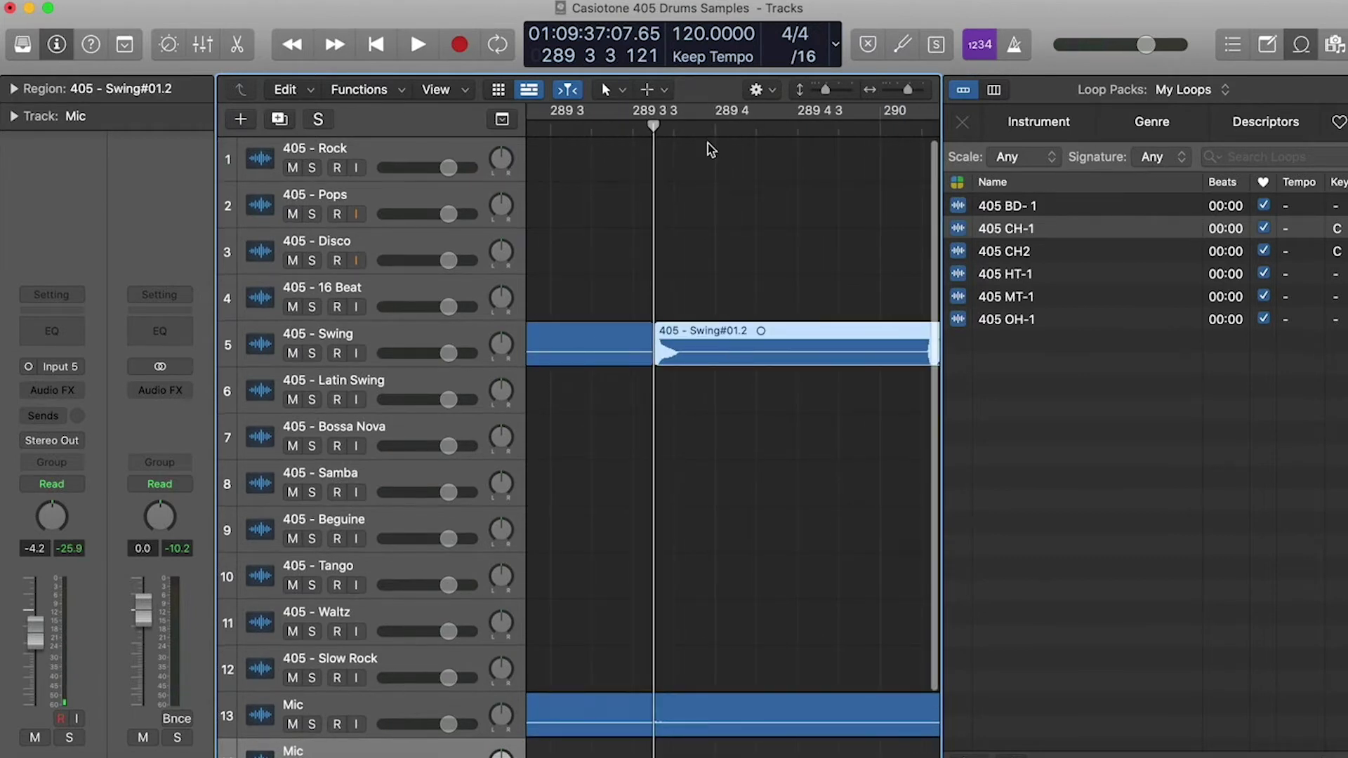
drag(679, 133, 720, 132)
key(super+t)
click(670, 354)
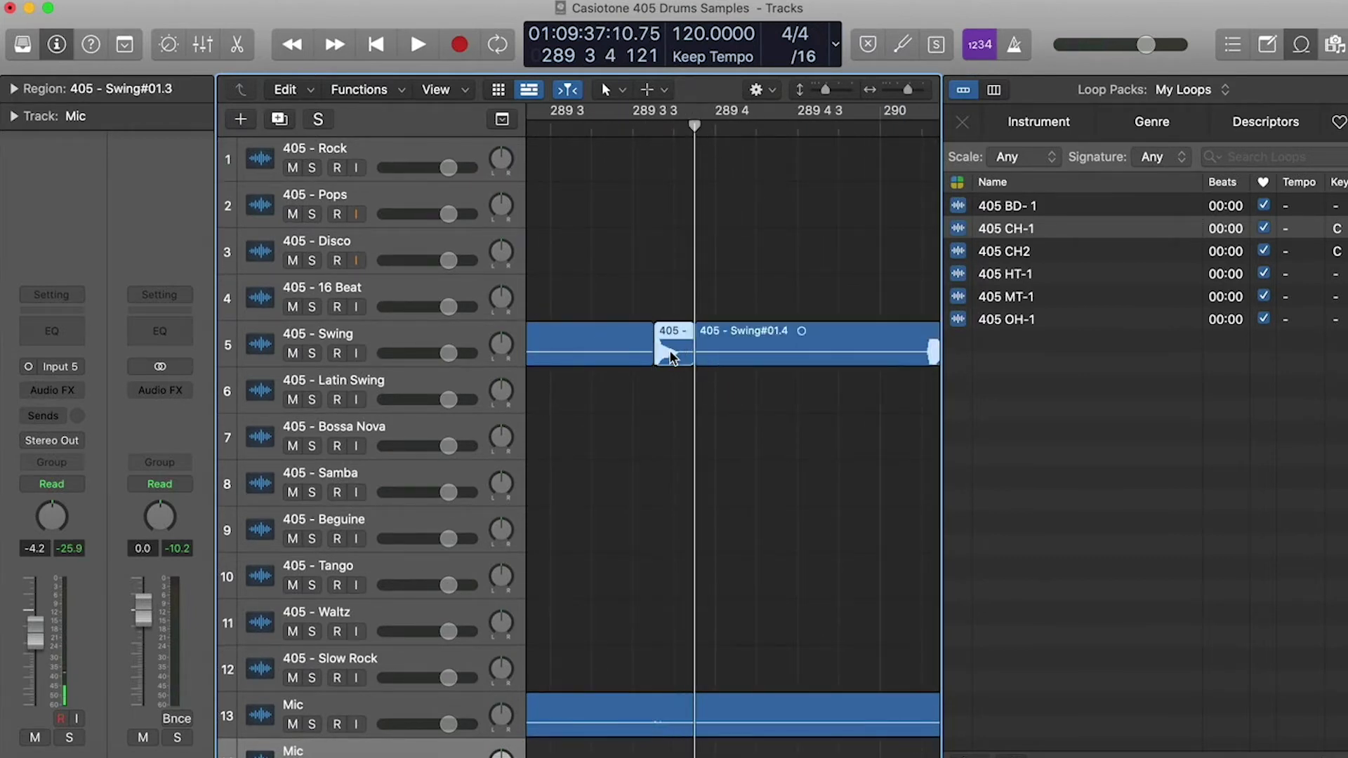
key(z)
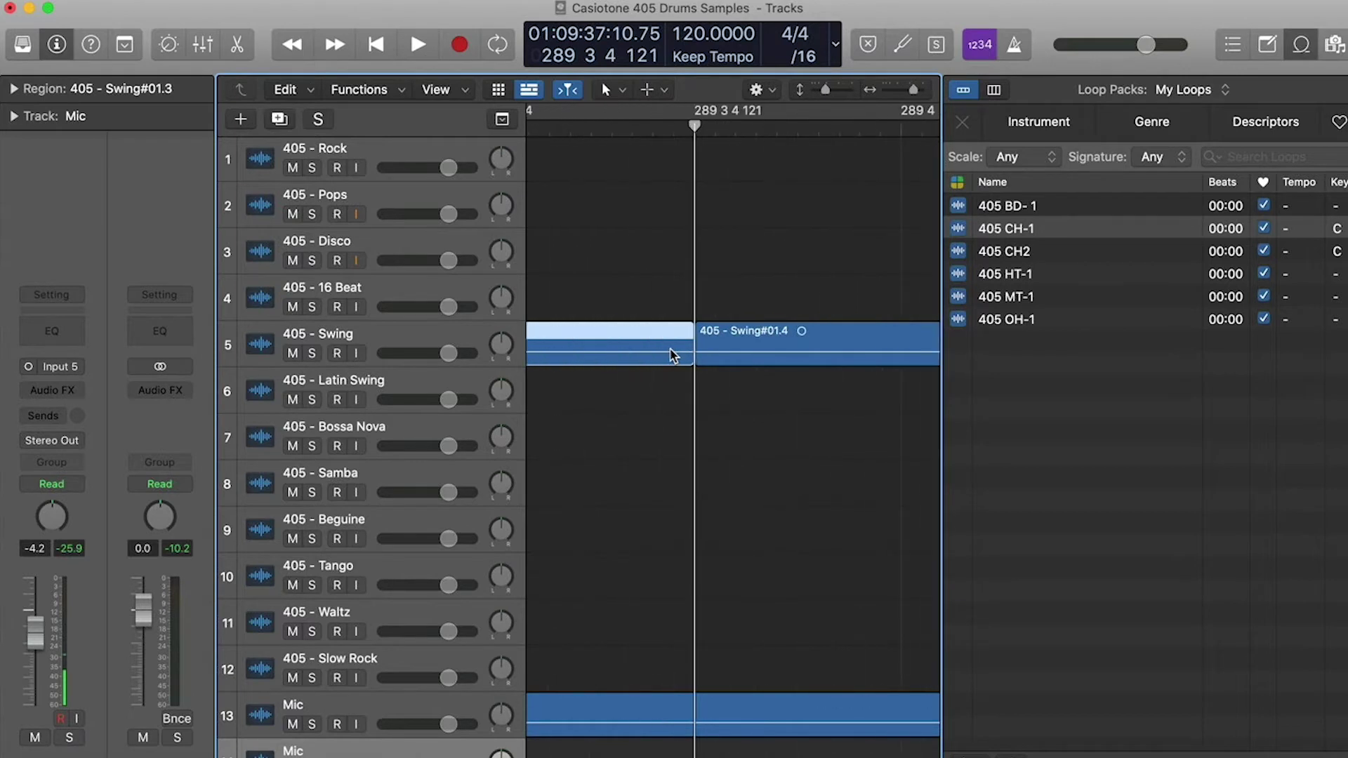
key(z)
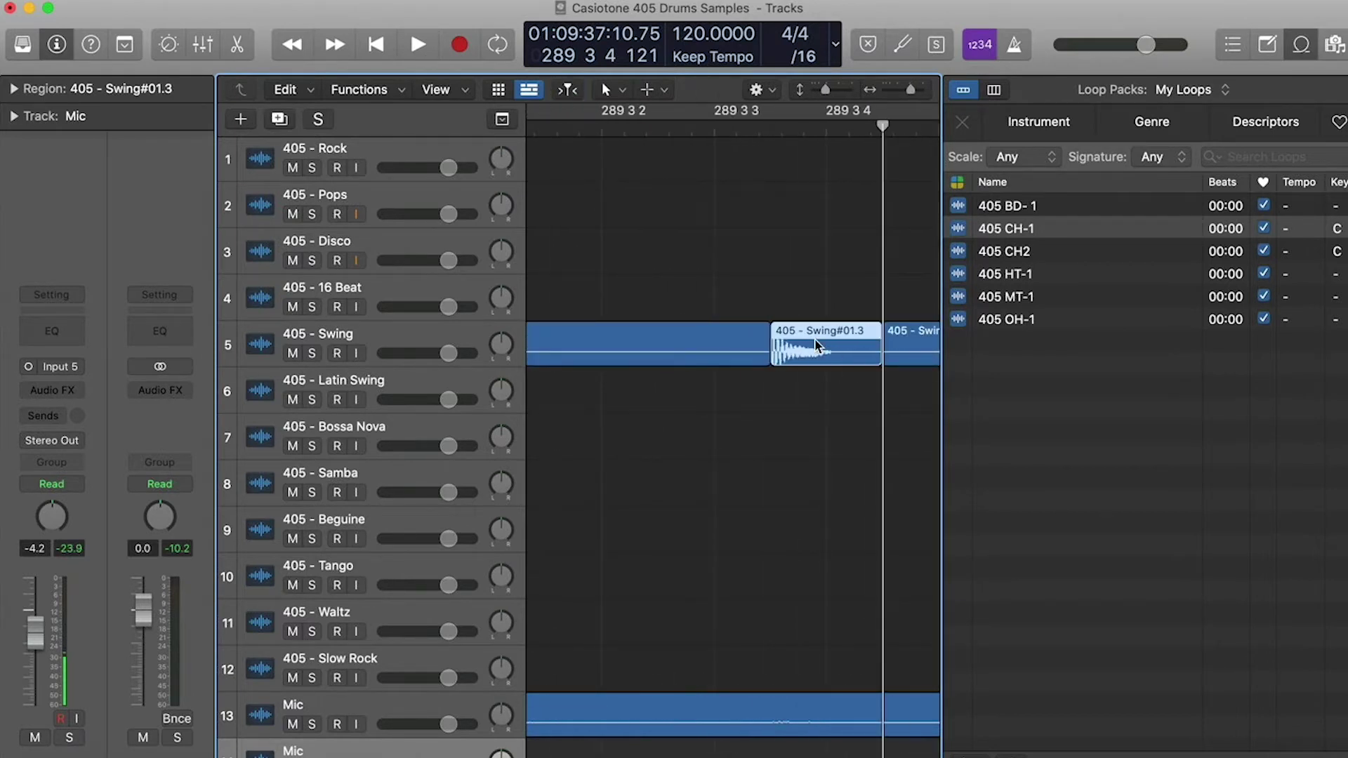
Add the Swing slice to the Apple Loops library as 405 SD and preview 405 SD-1.
right_click(814, 339)
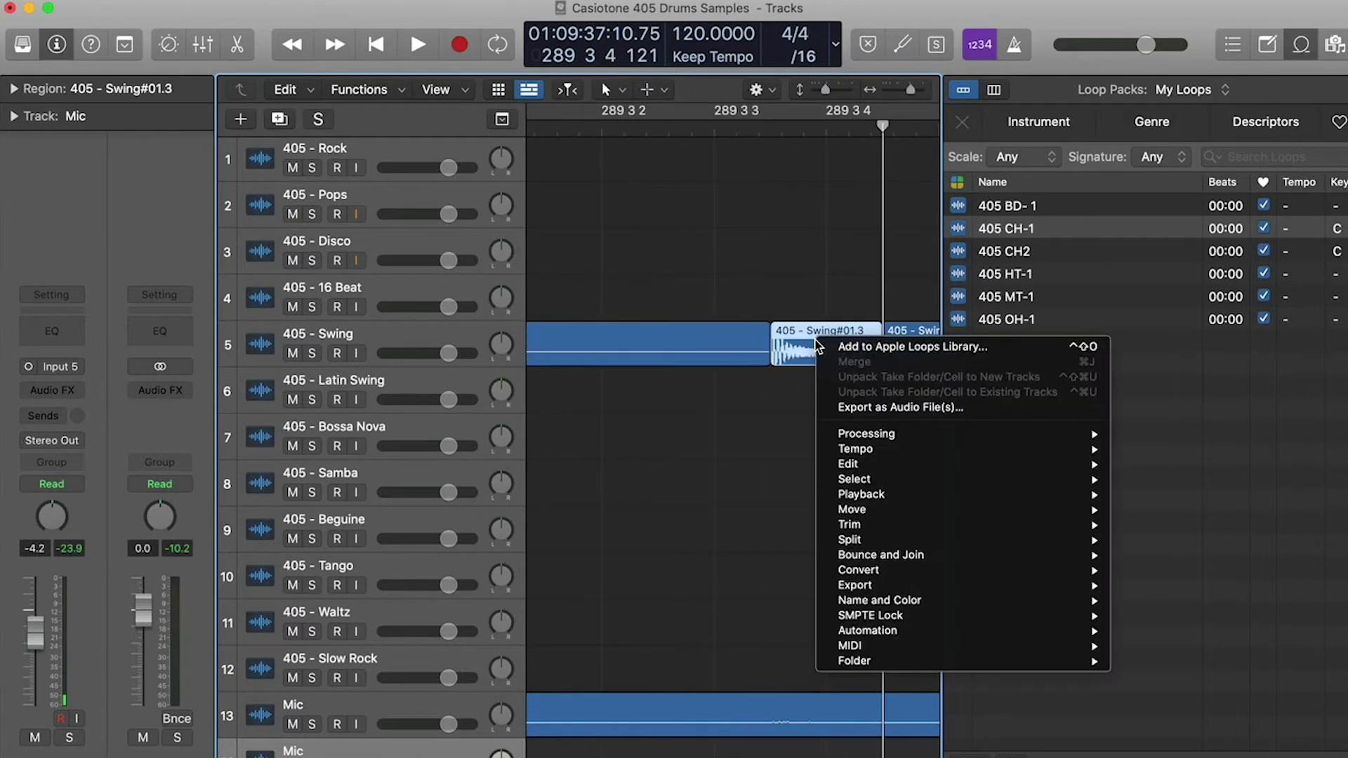
click(842, 345)
text(405 SD-1)
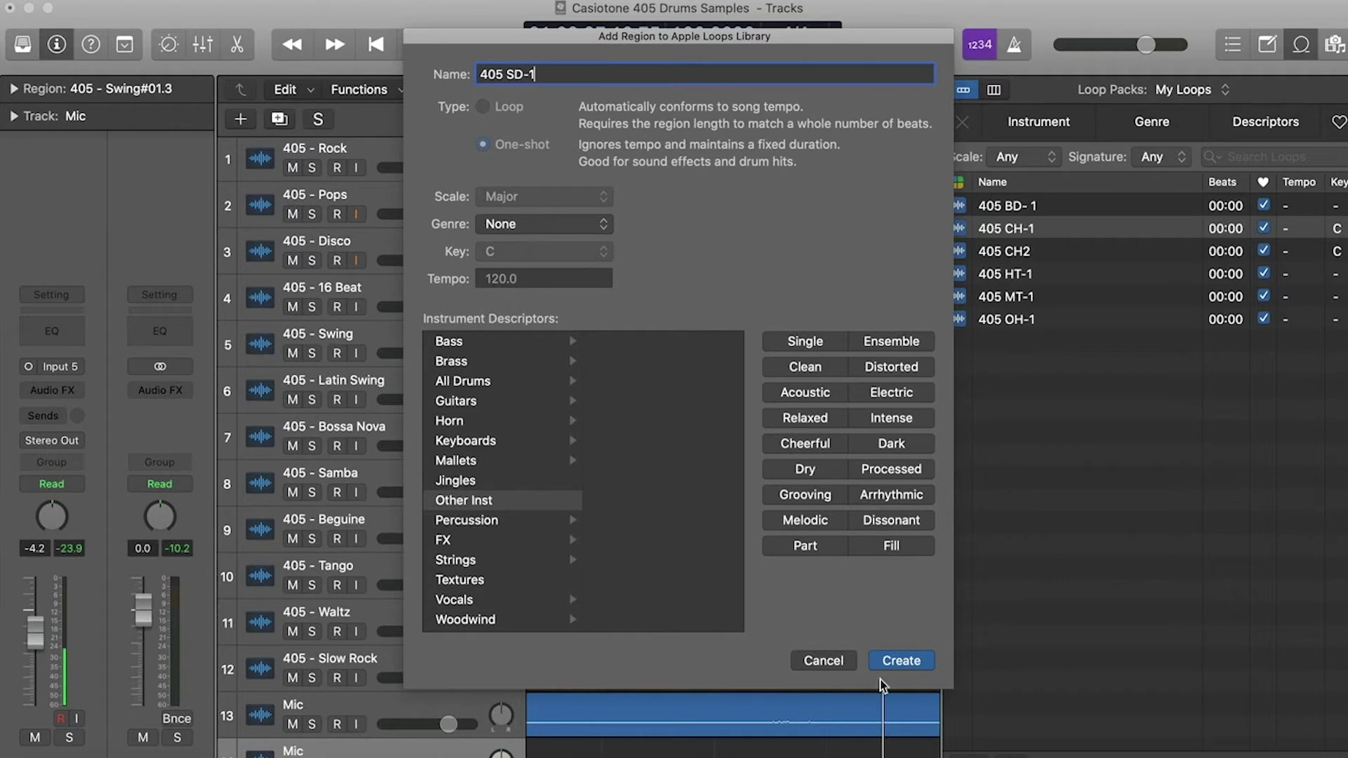
click(901, 667)
click(1039, 342)
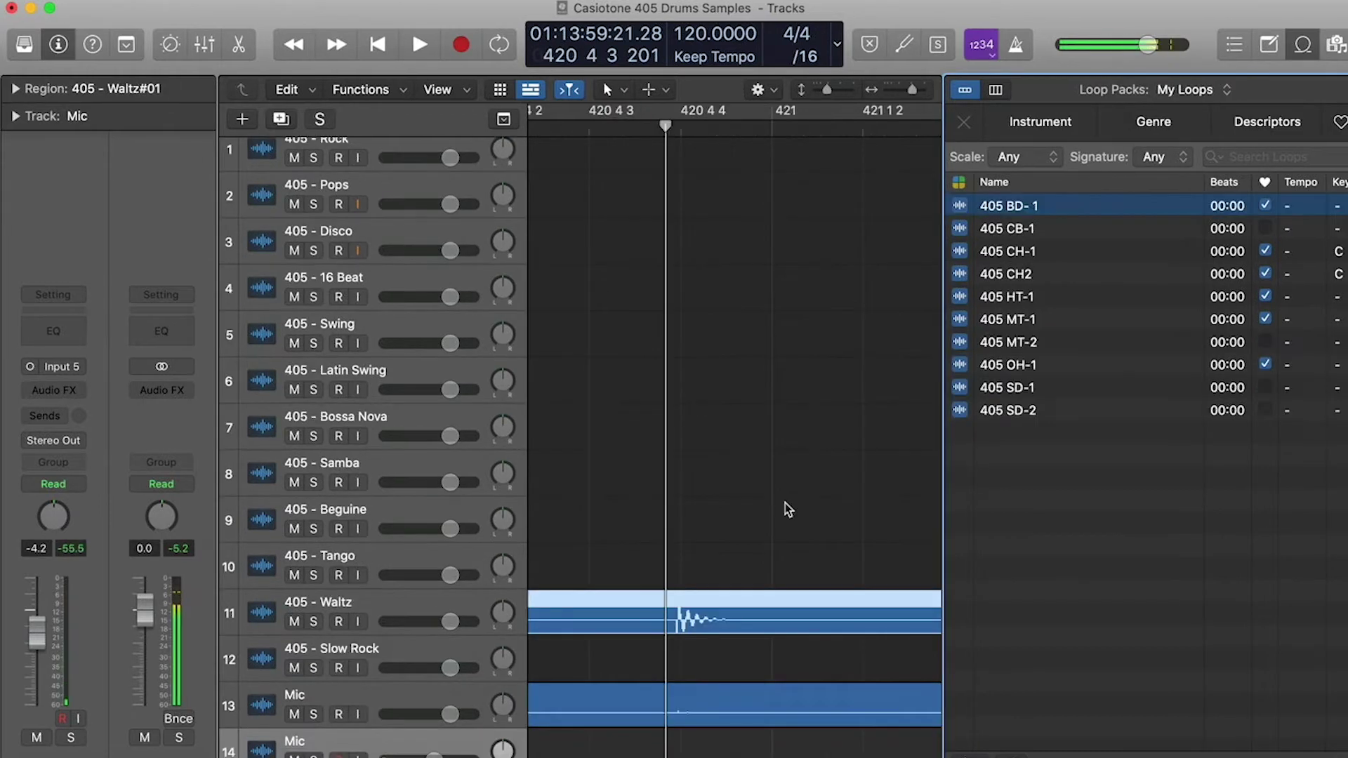
Split the Waltz region at the playhead and save the hit slice as loop 405 BD.
click(703, 416)
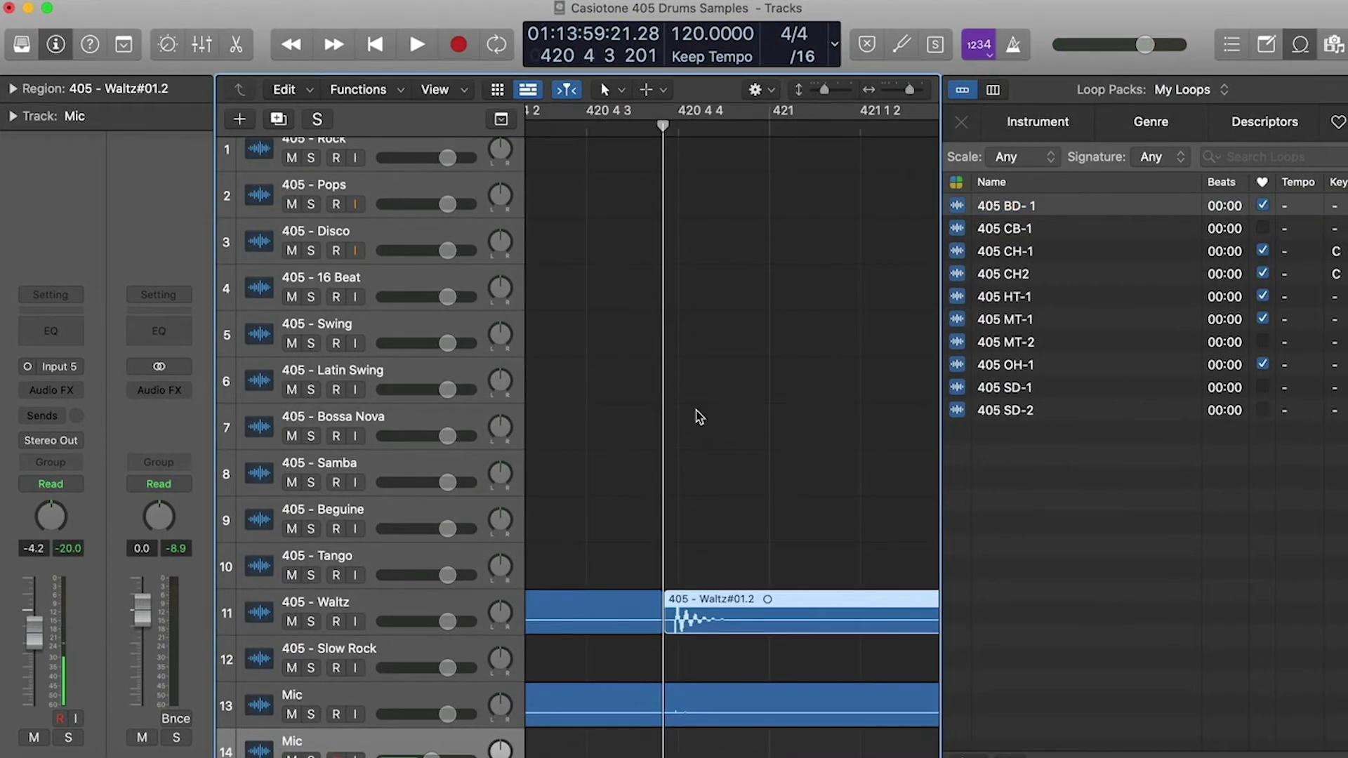
key(super+t)
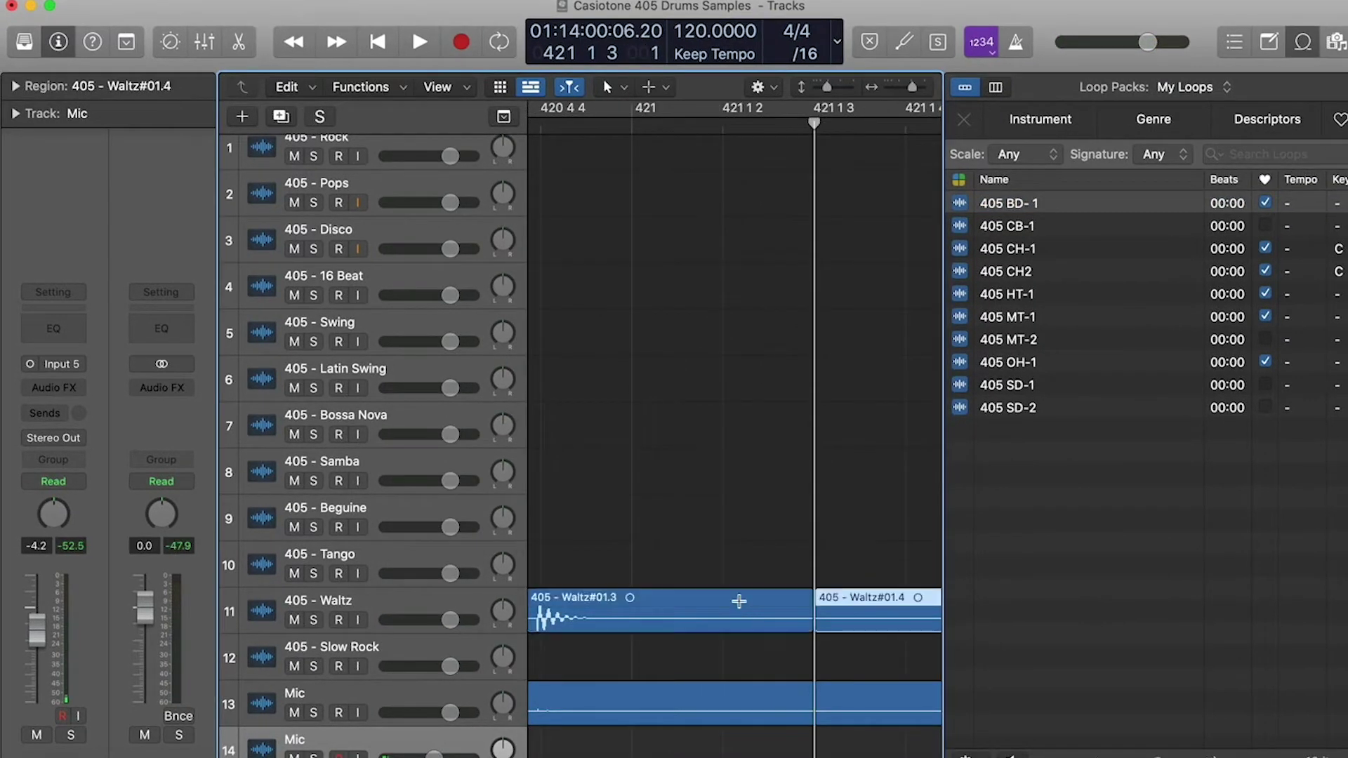
click(705, 622)
right_click(686, 621)
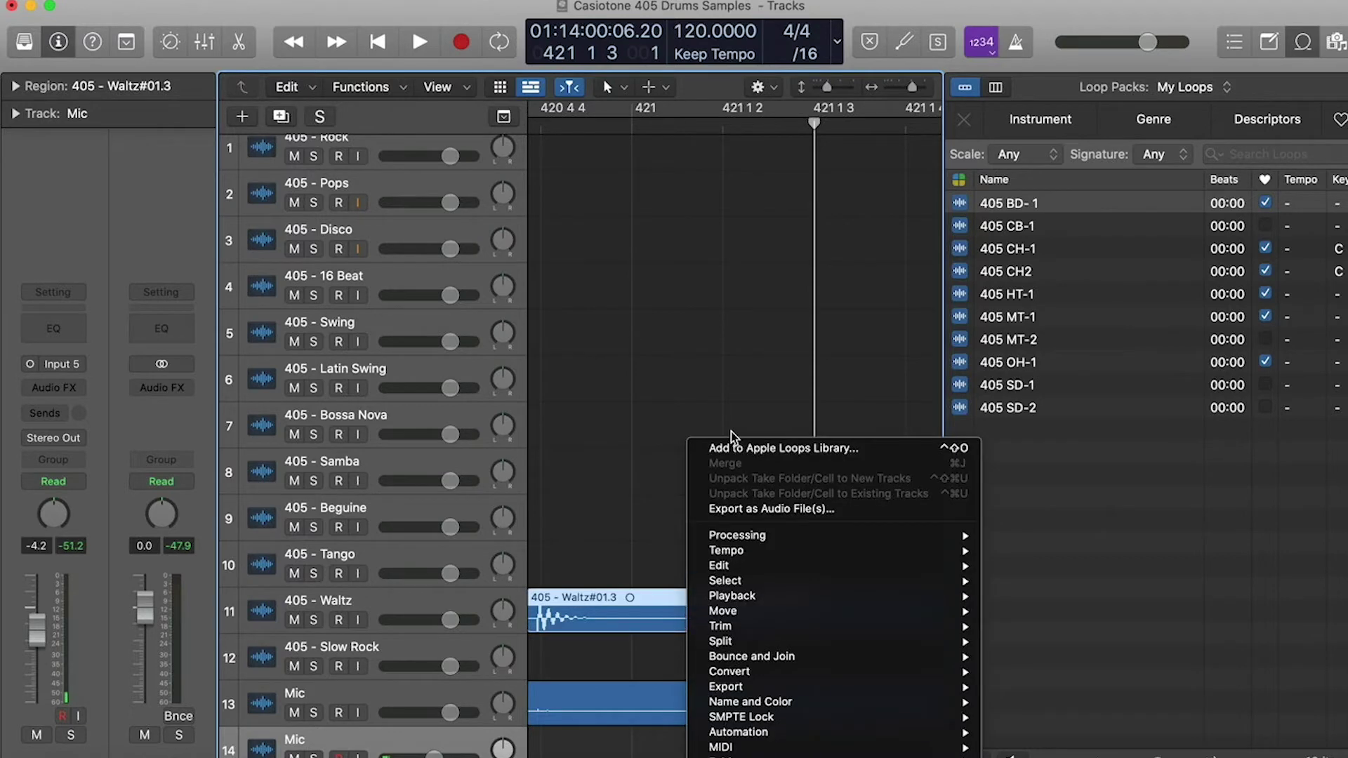
click(727, 449)
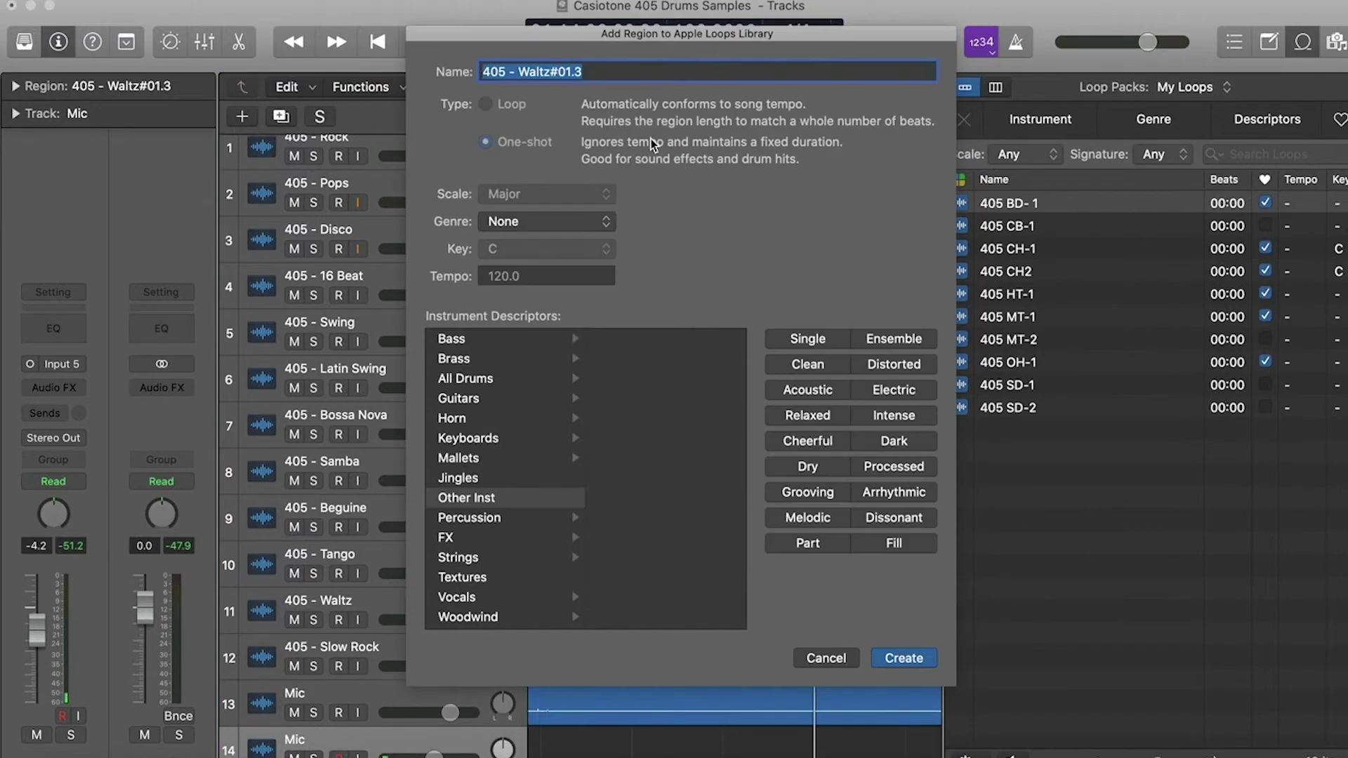
drag(507, 72, 615, 73)
text(BD-2)
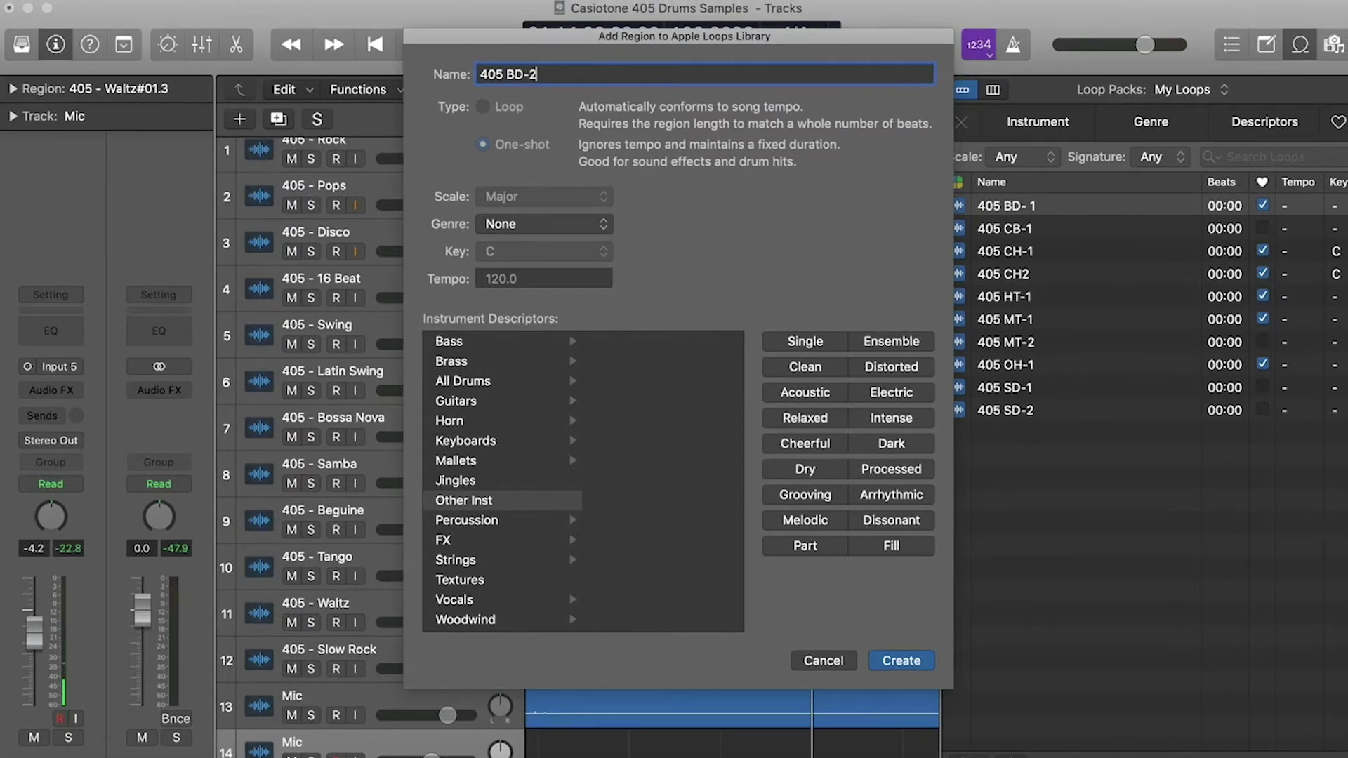
key(Return)
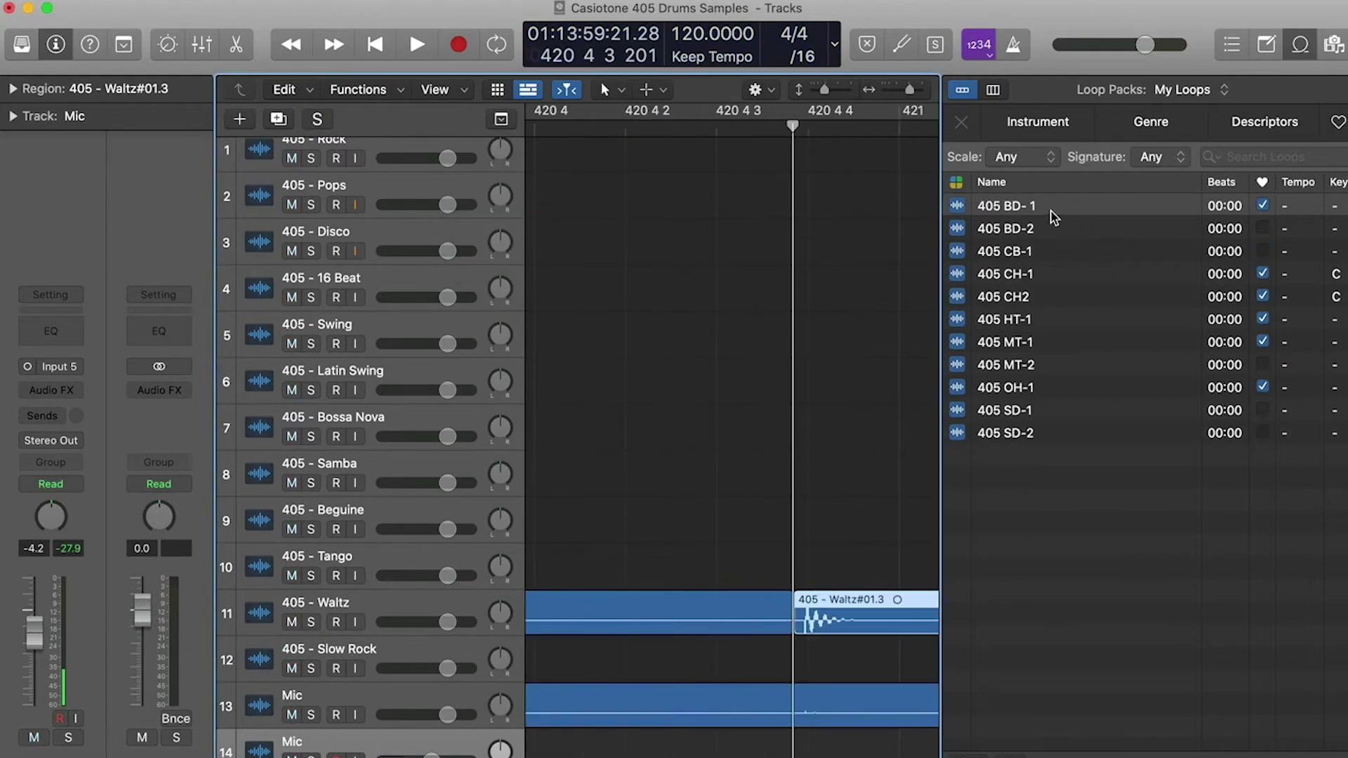
click(1049, 209)
Compare 405 BD-2 with BD-1, then play the Waltz track from just before its hit.
click(1049, 229)
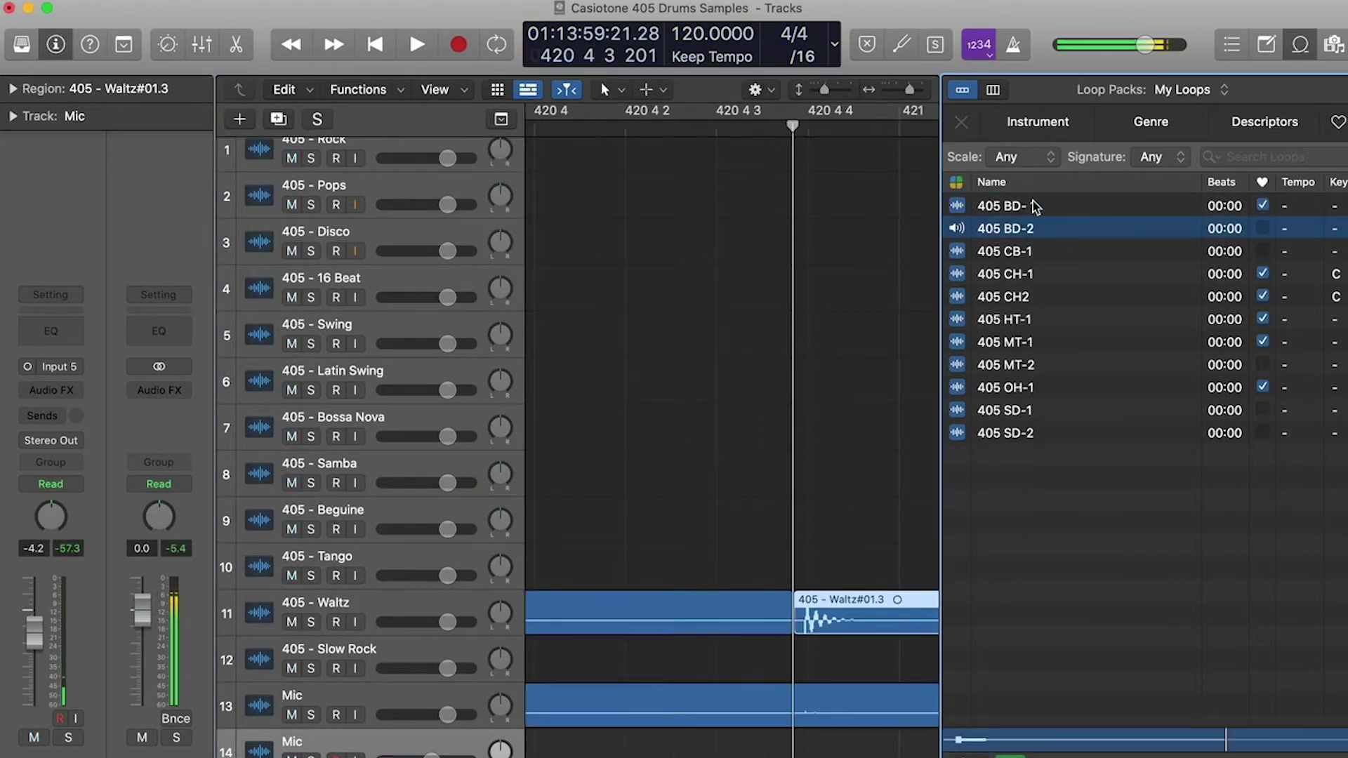
click(1032, 206)
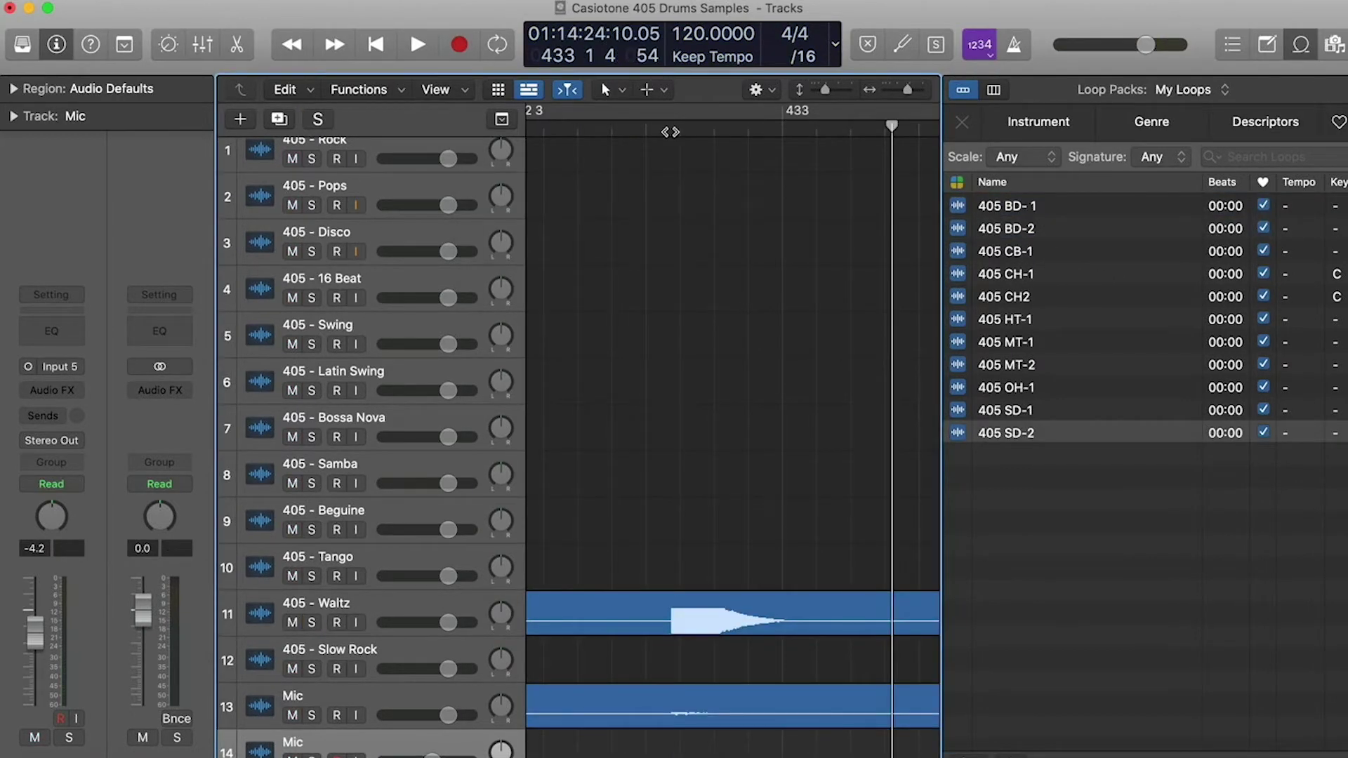
click(670, 132)
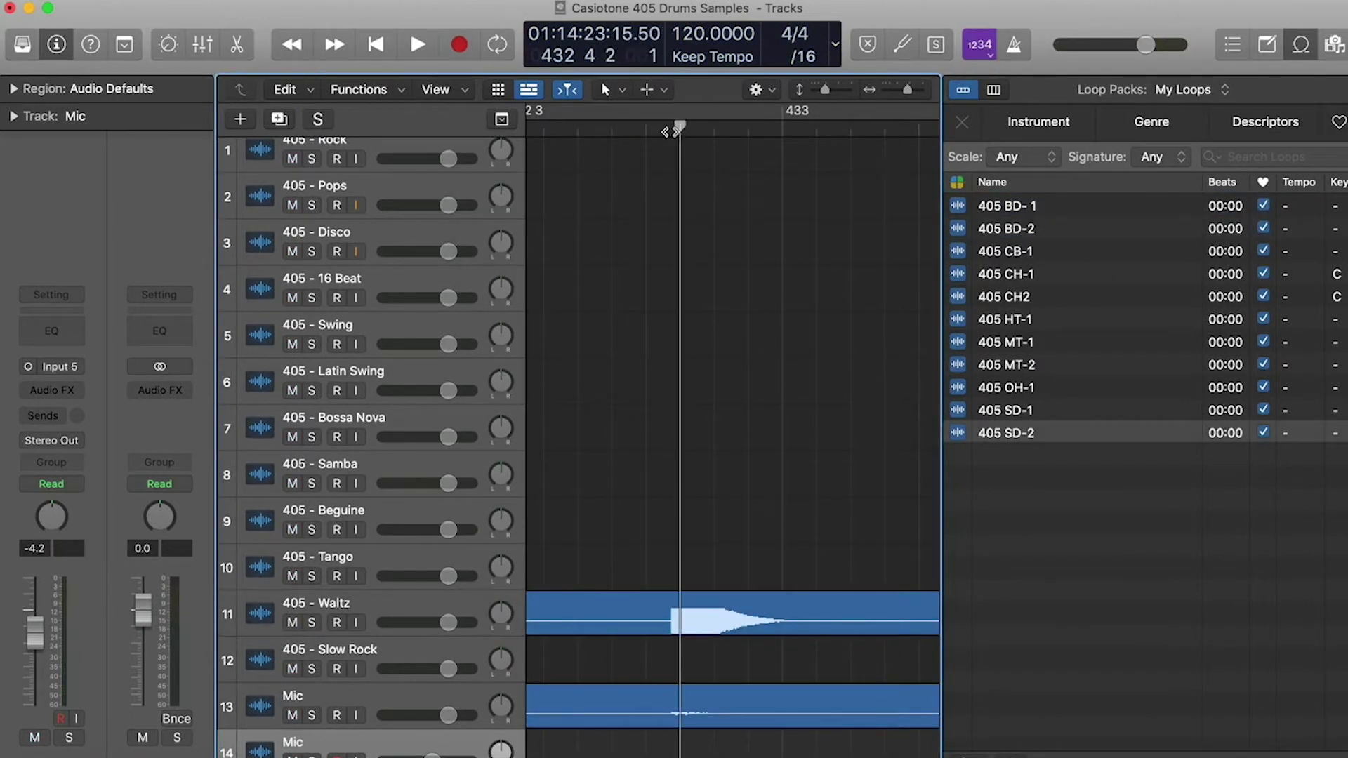
drag(671, 132, 648, 131)
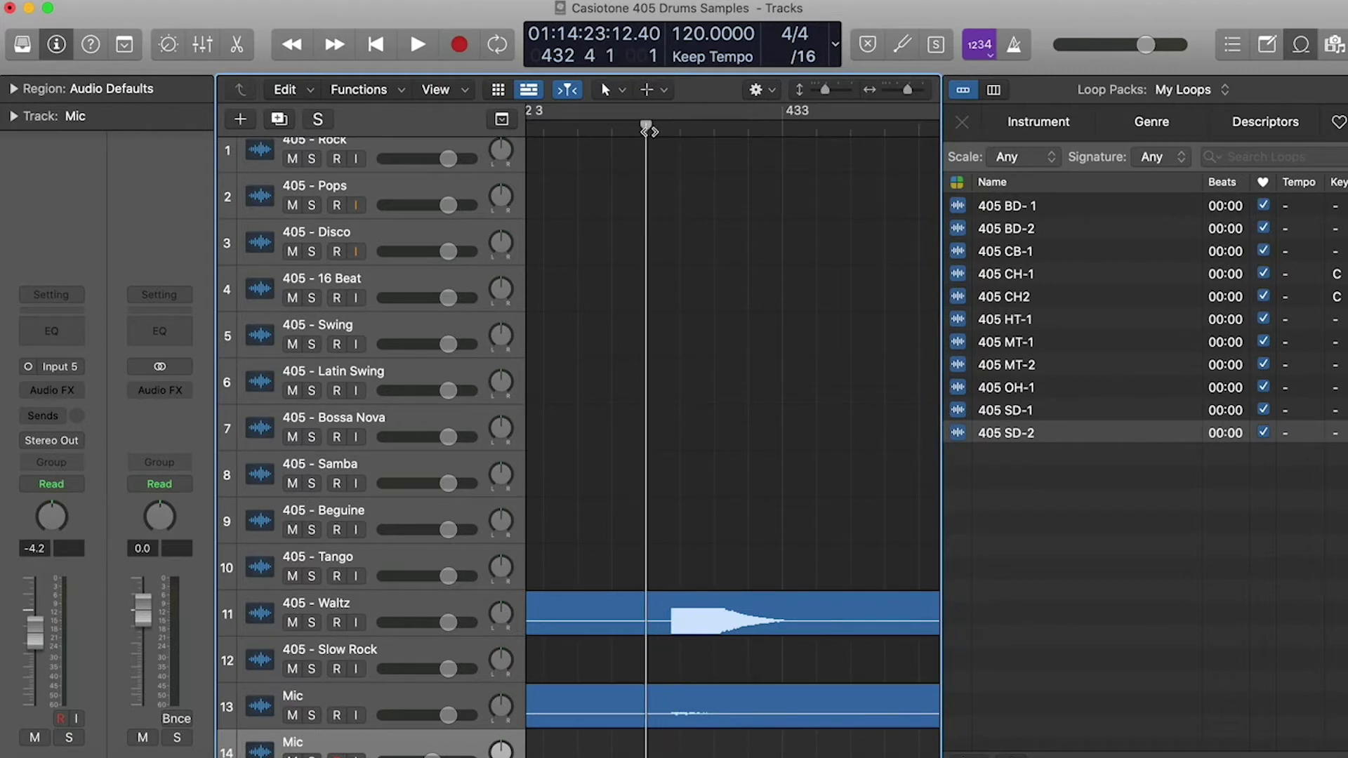
key(space)
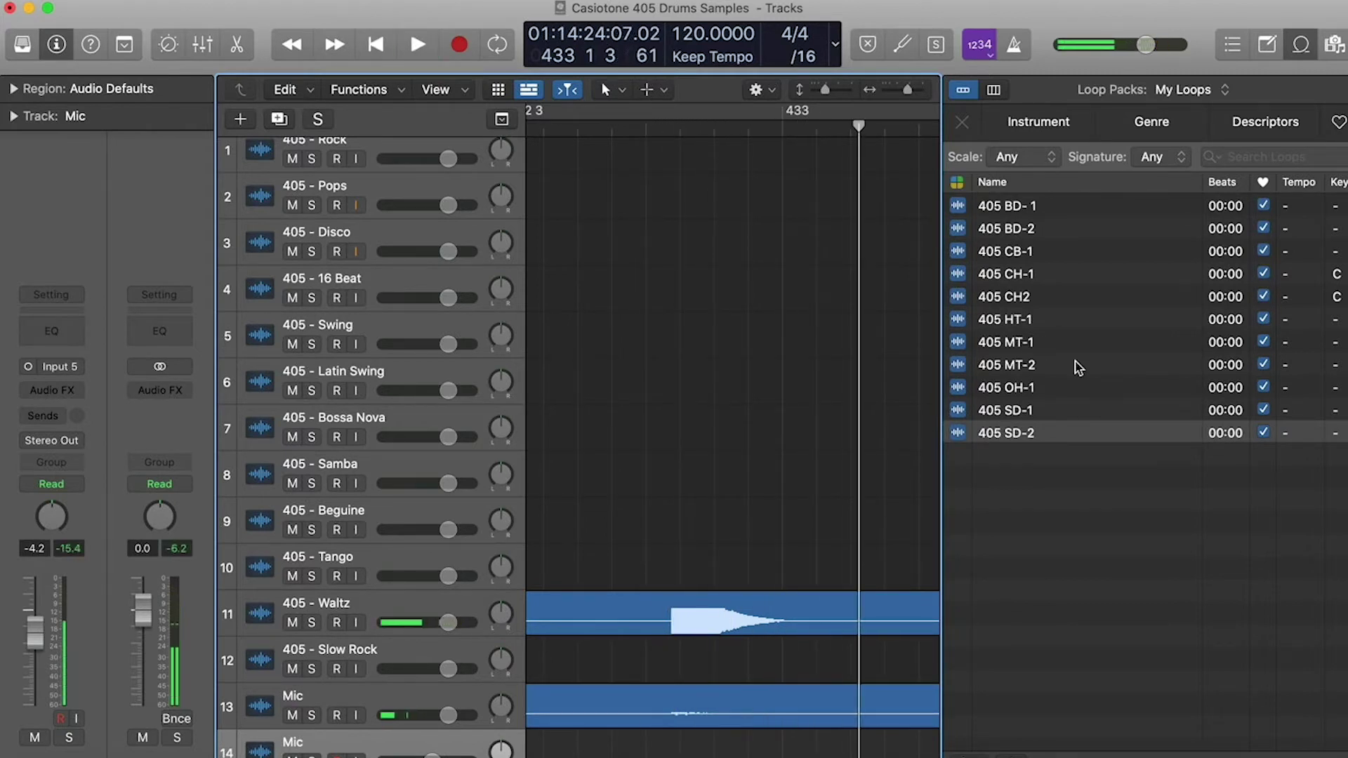
Preview 405 OH-1, stop playback, and select the Waltz region.
click(1052, 392)
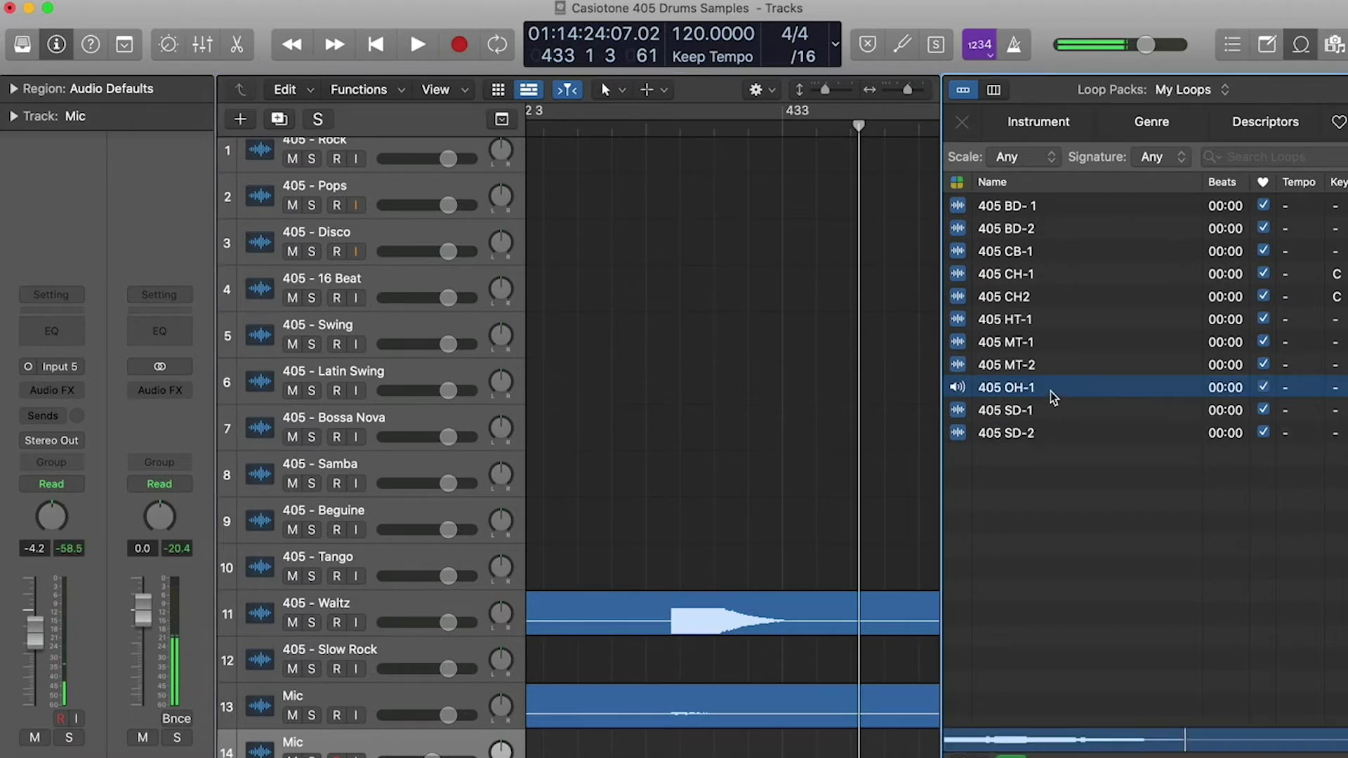
key(space)
key(super+Right)
click(618, 611)
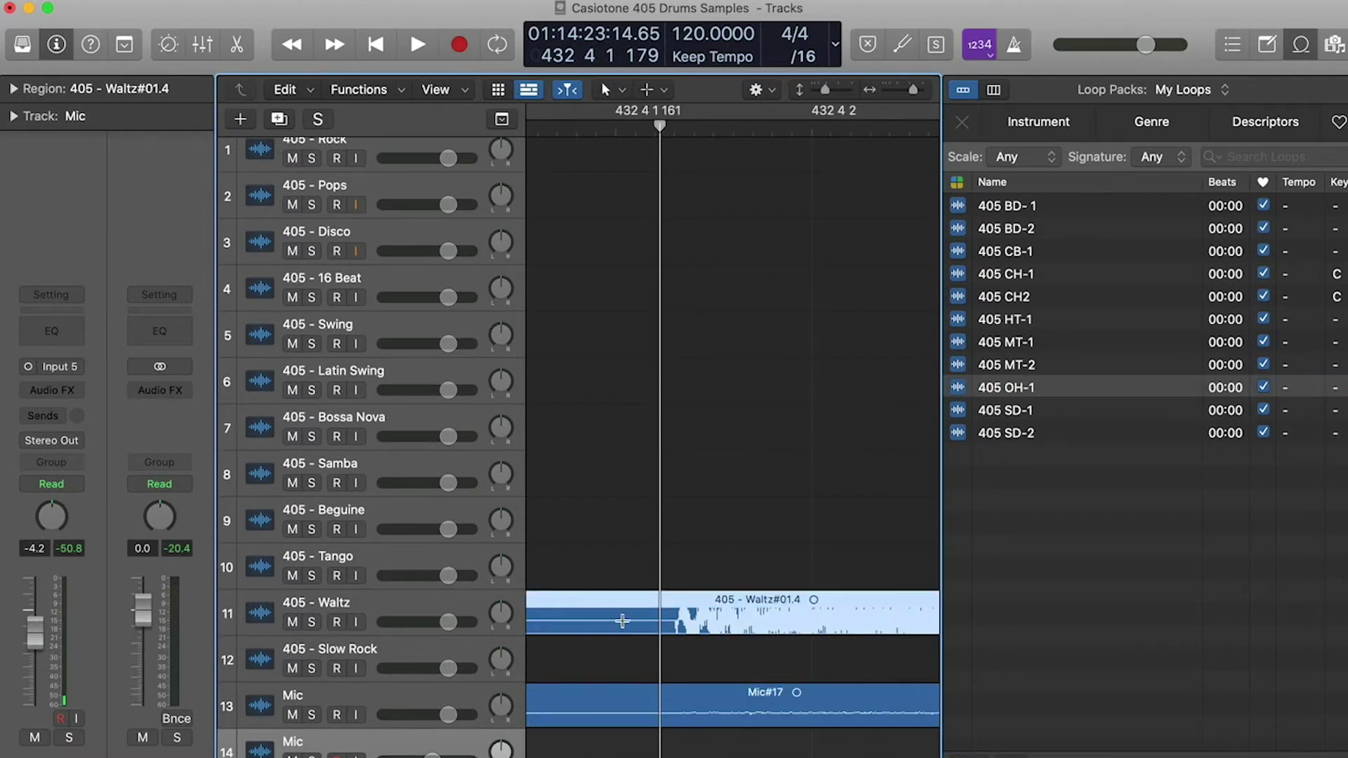
Split the Waltz region at the next hit and select the left piece.
key(super+t)
key(super+Left)
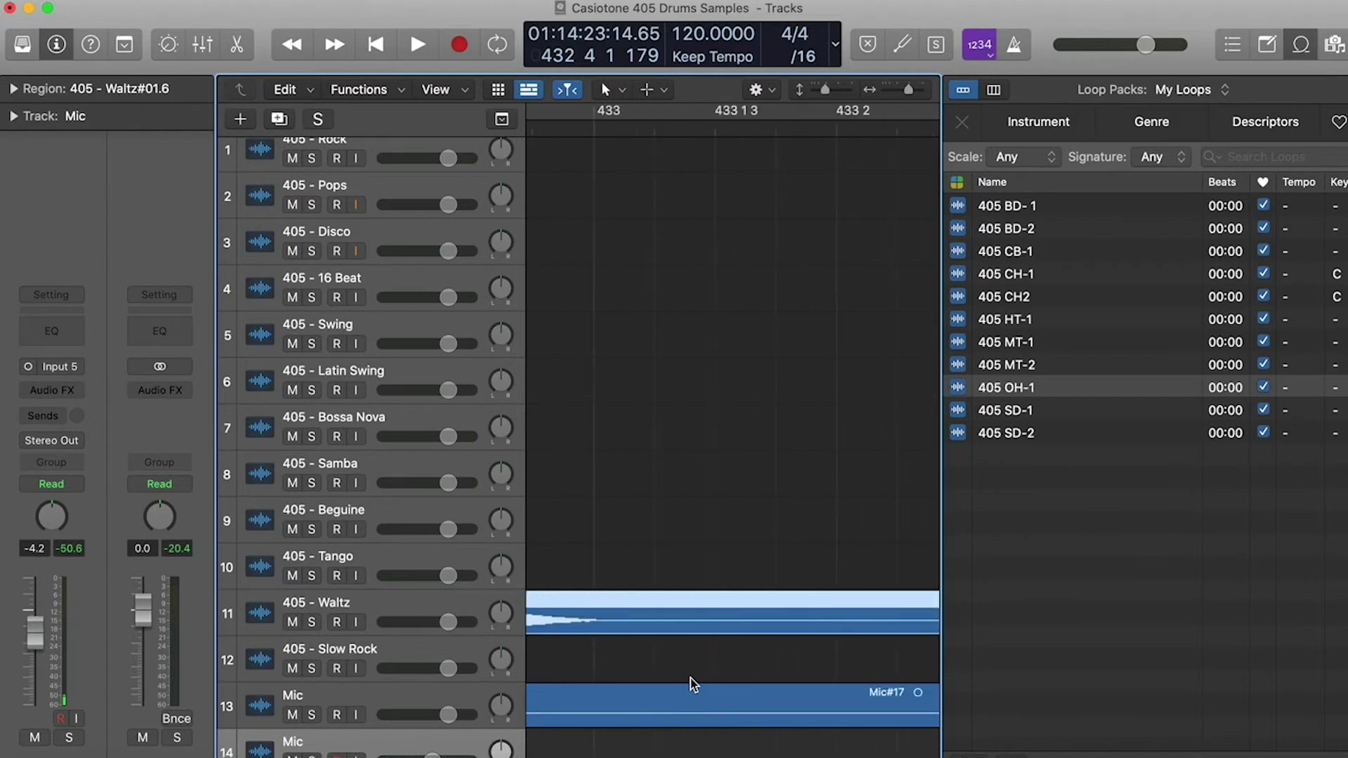
key(space)
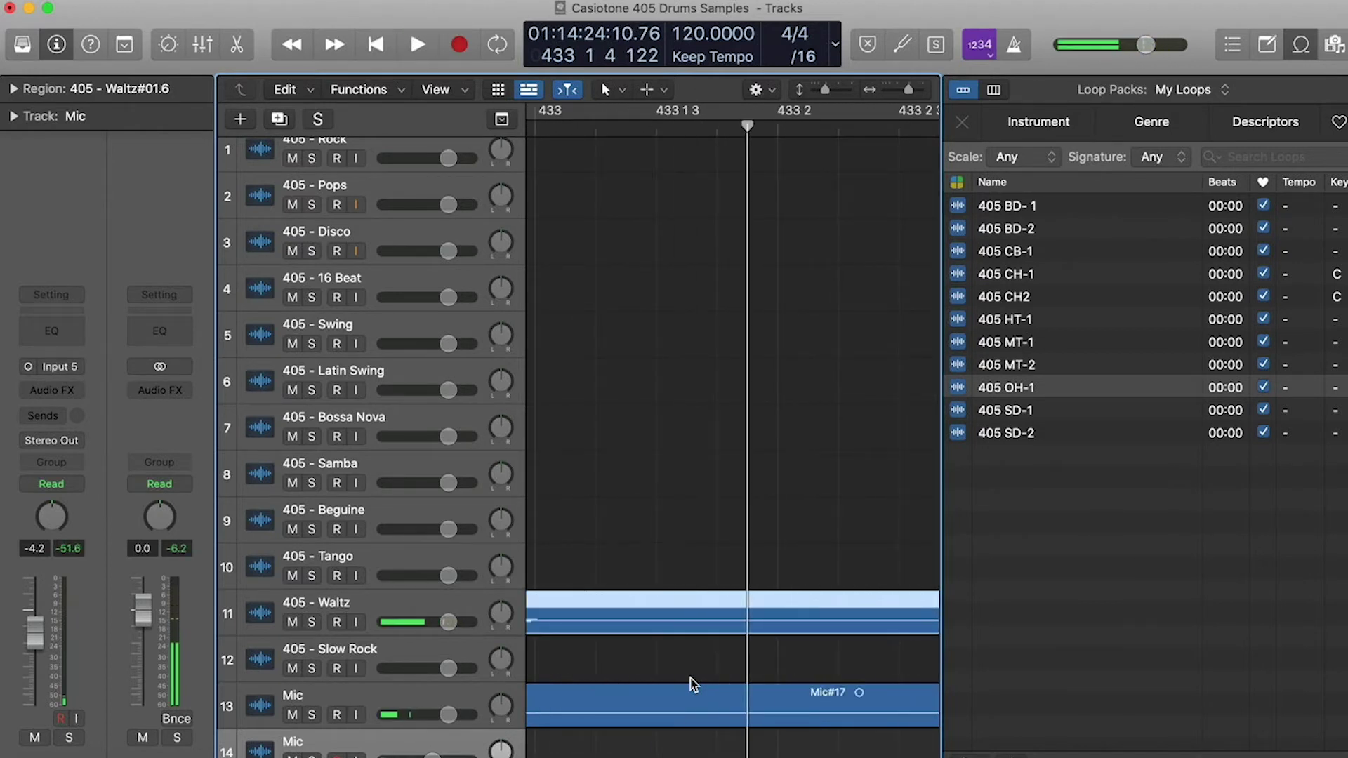
key(space)
key(super+t)
click(663, 621)
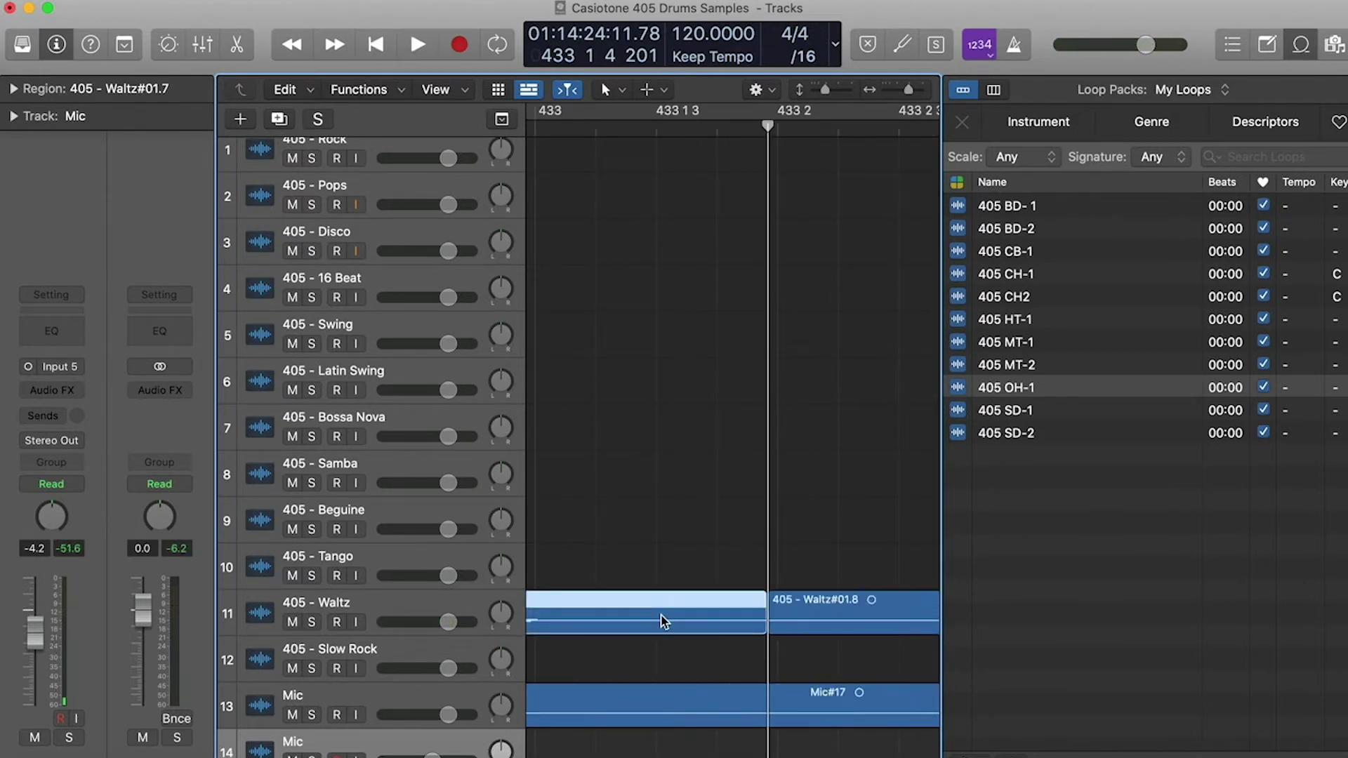
Add the Waltz piece to the Apple Loops library as 405 OH-2.
right_click(663, 622)
click(745, 452)
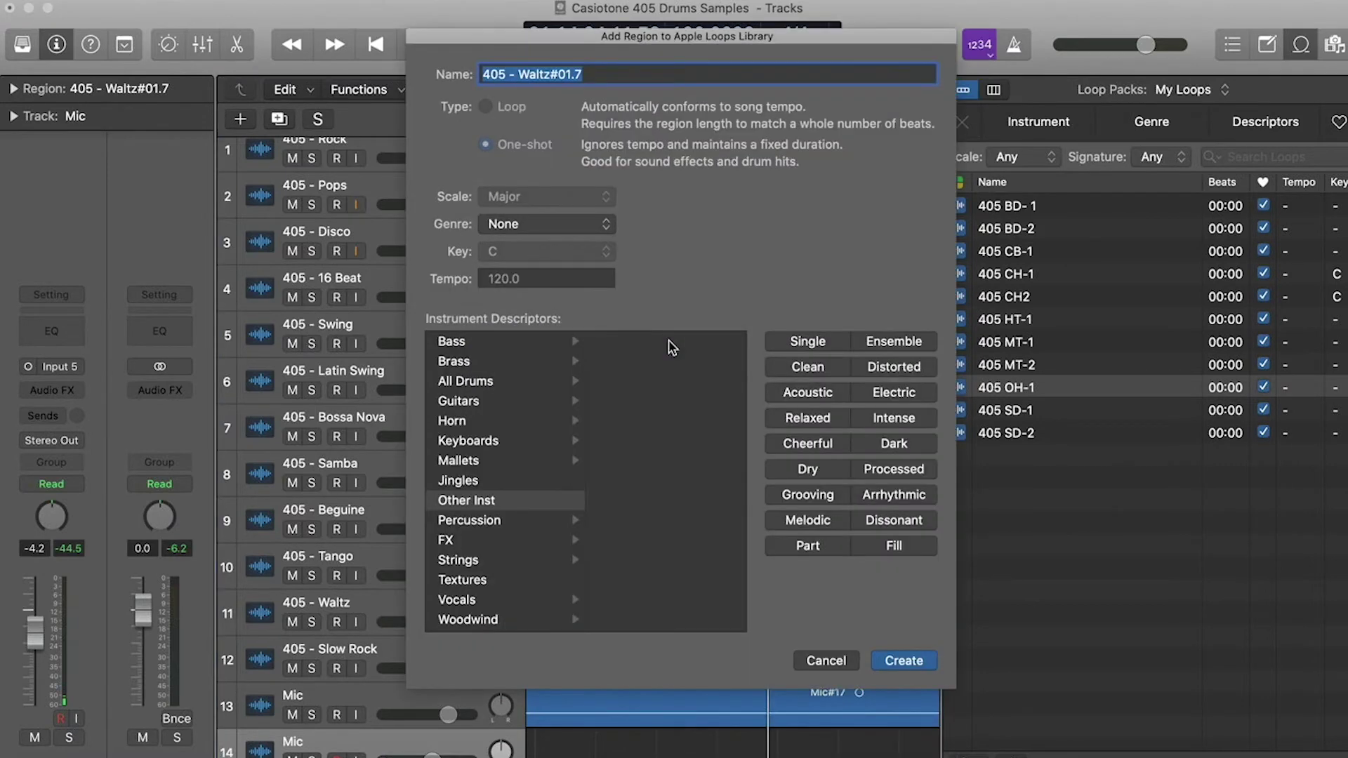
text(405 OH)
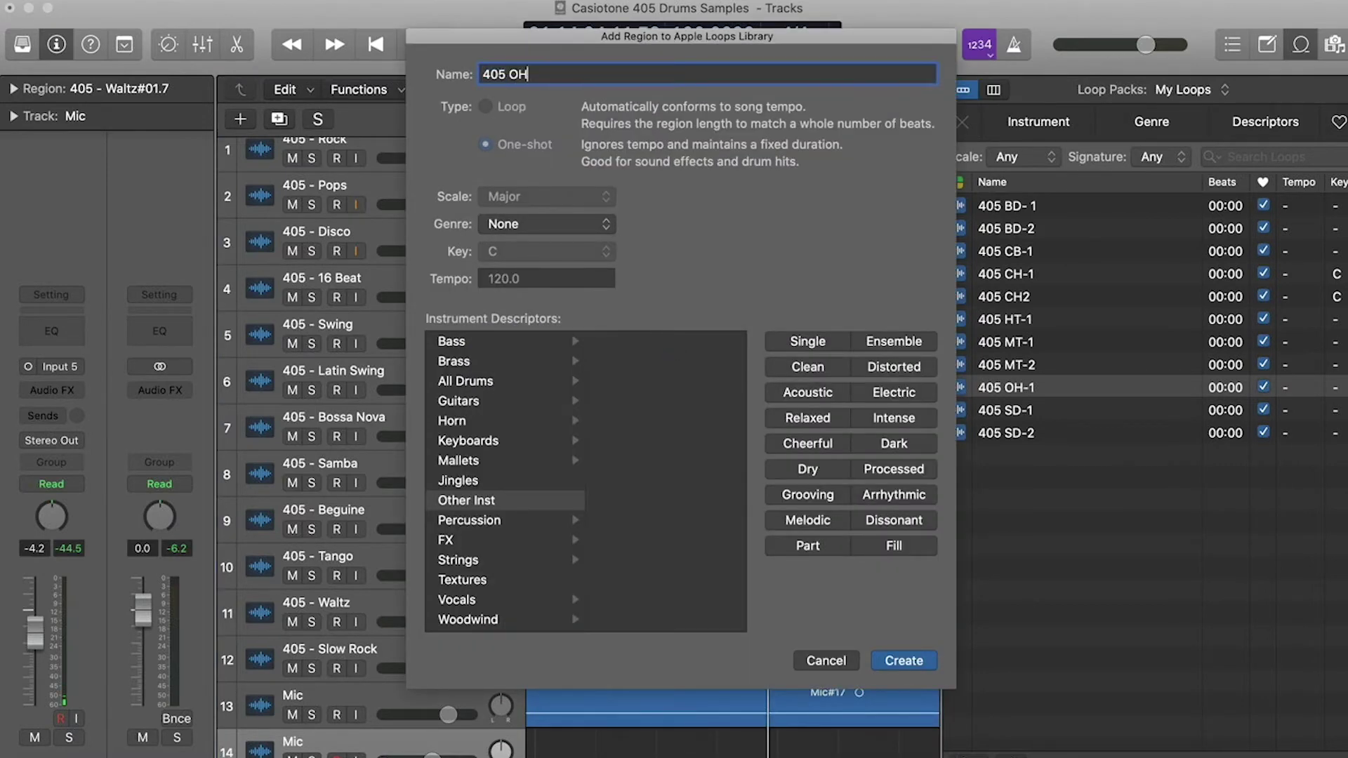
text(-2)
key(Return)
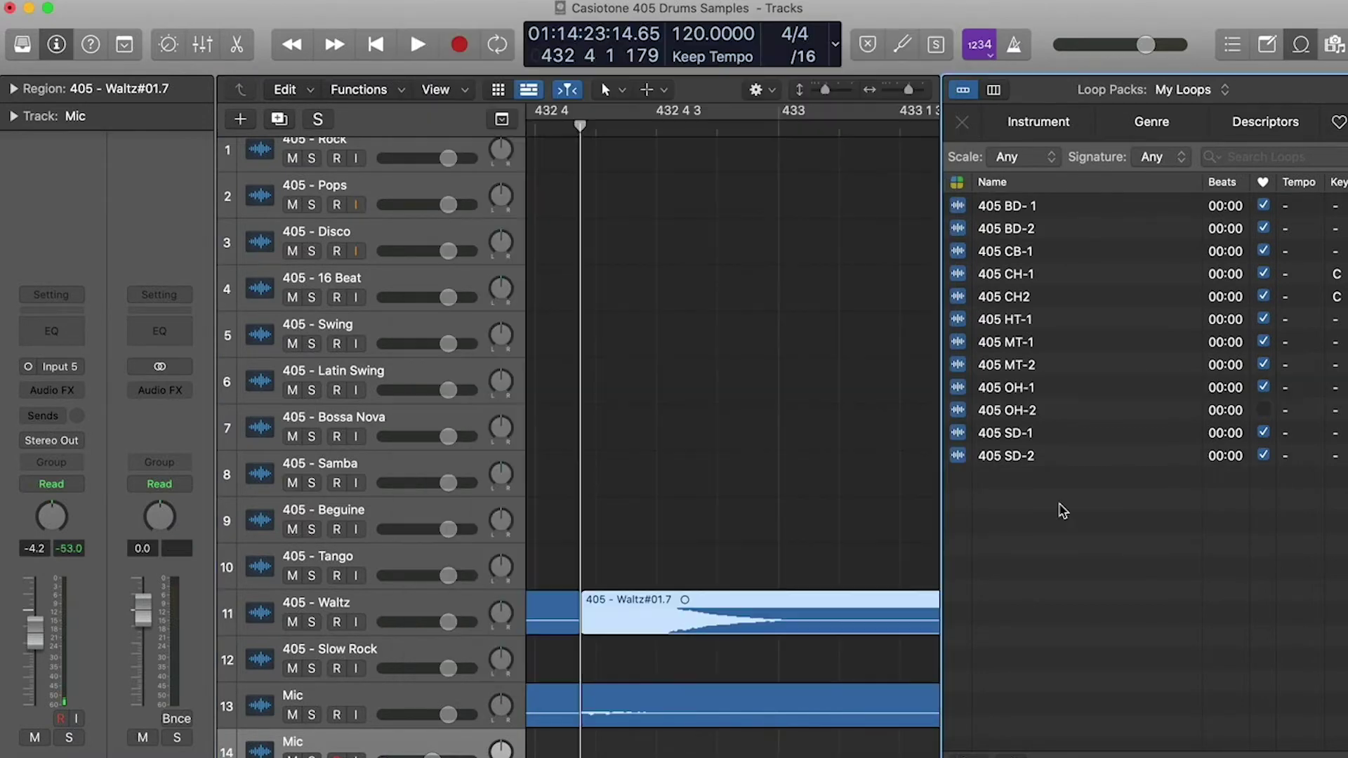
Preview 405 OH-2 against the 405 OH-1, SD-1 and SD-2 loops.
click(1034, 408)
key(Up)
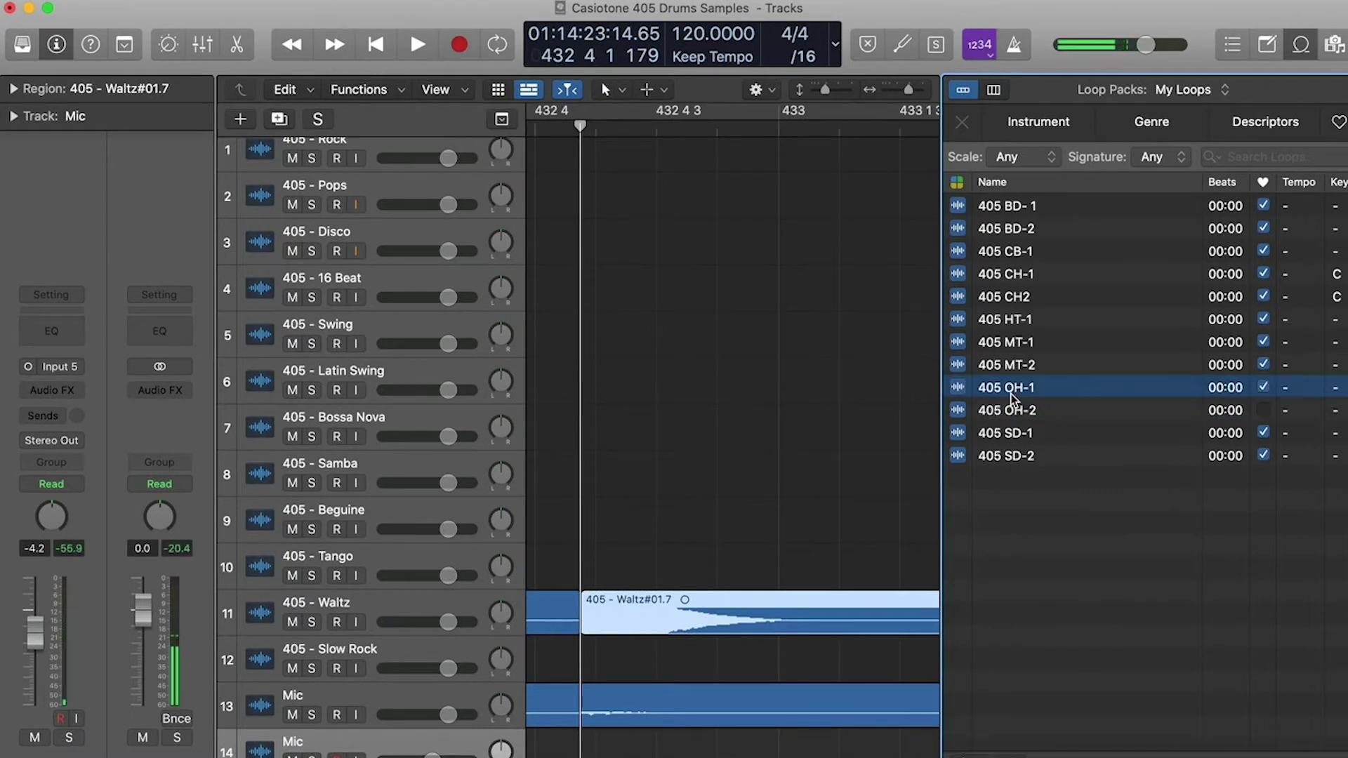
key(Down)
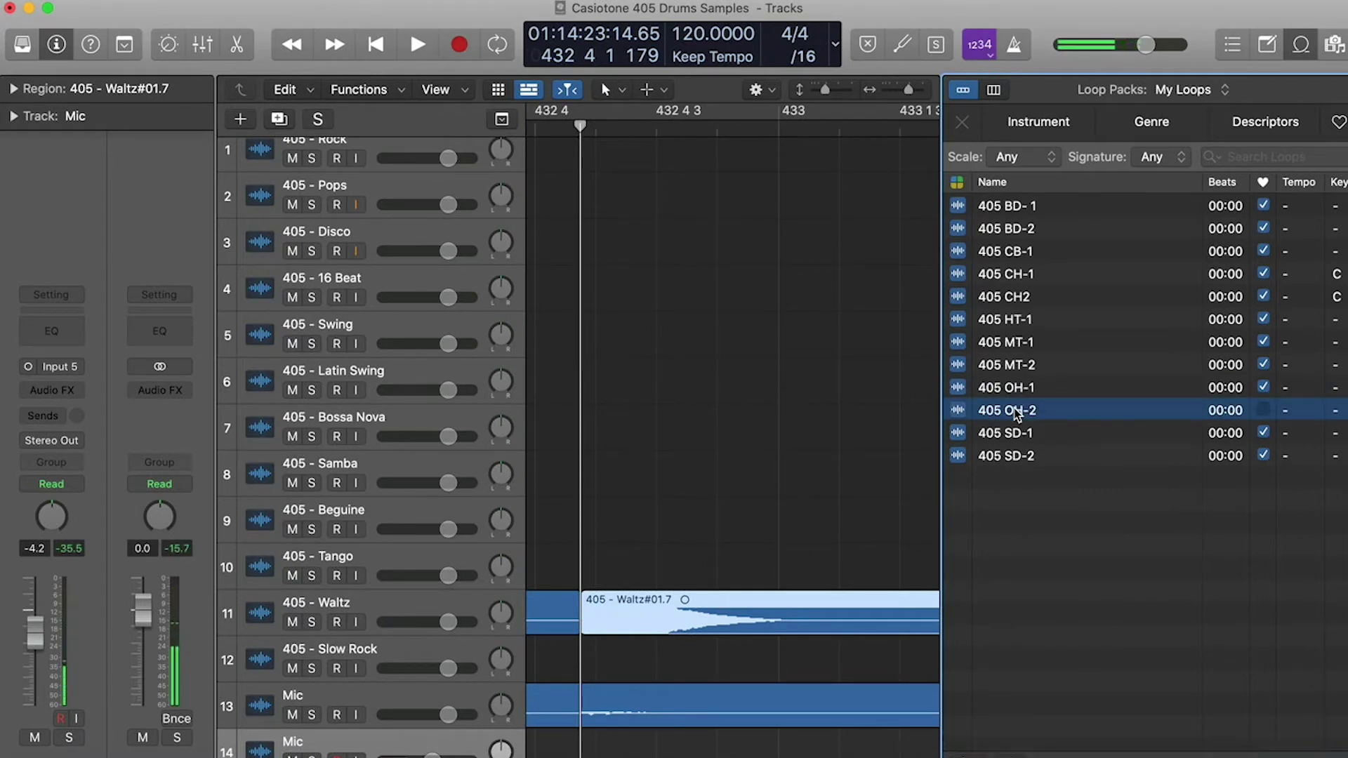
key(Down)
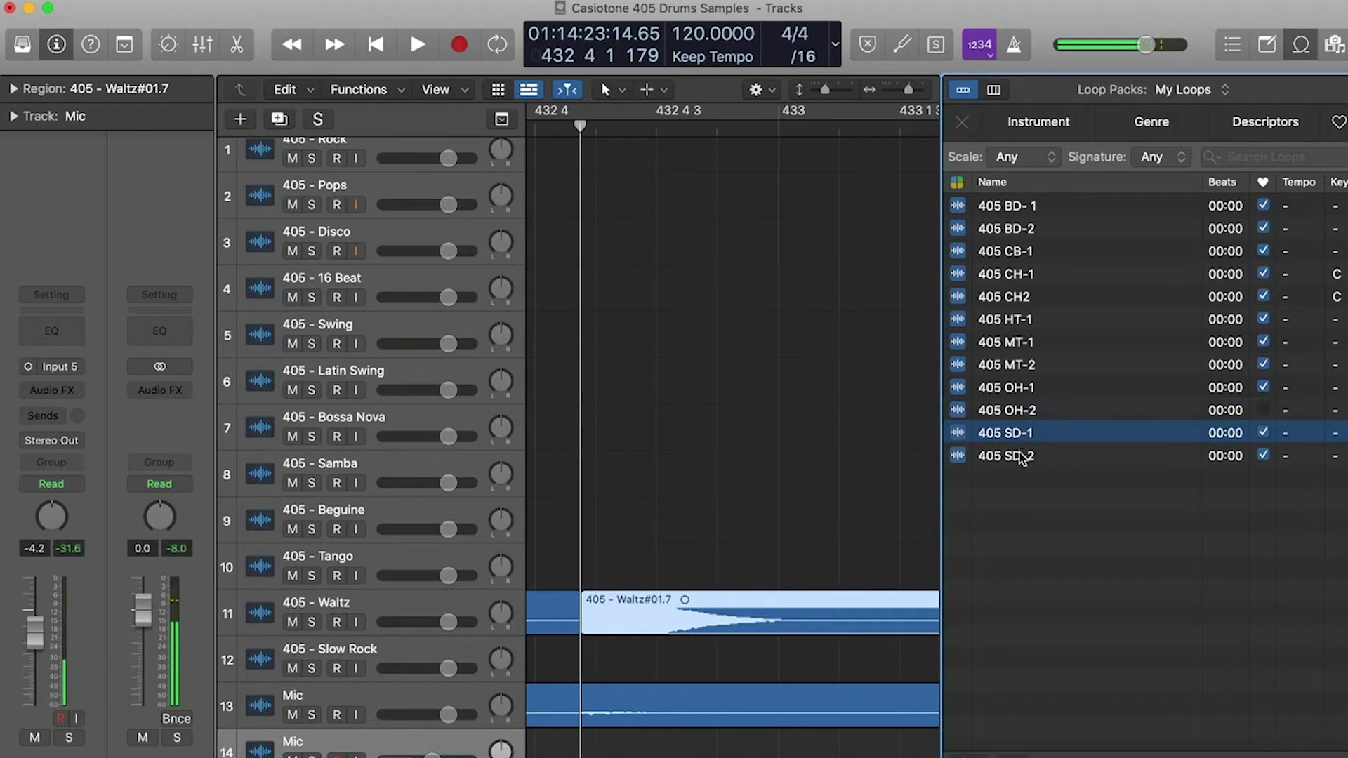
key(Down)
click(1024, 501)
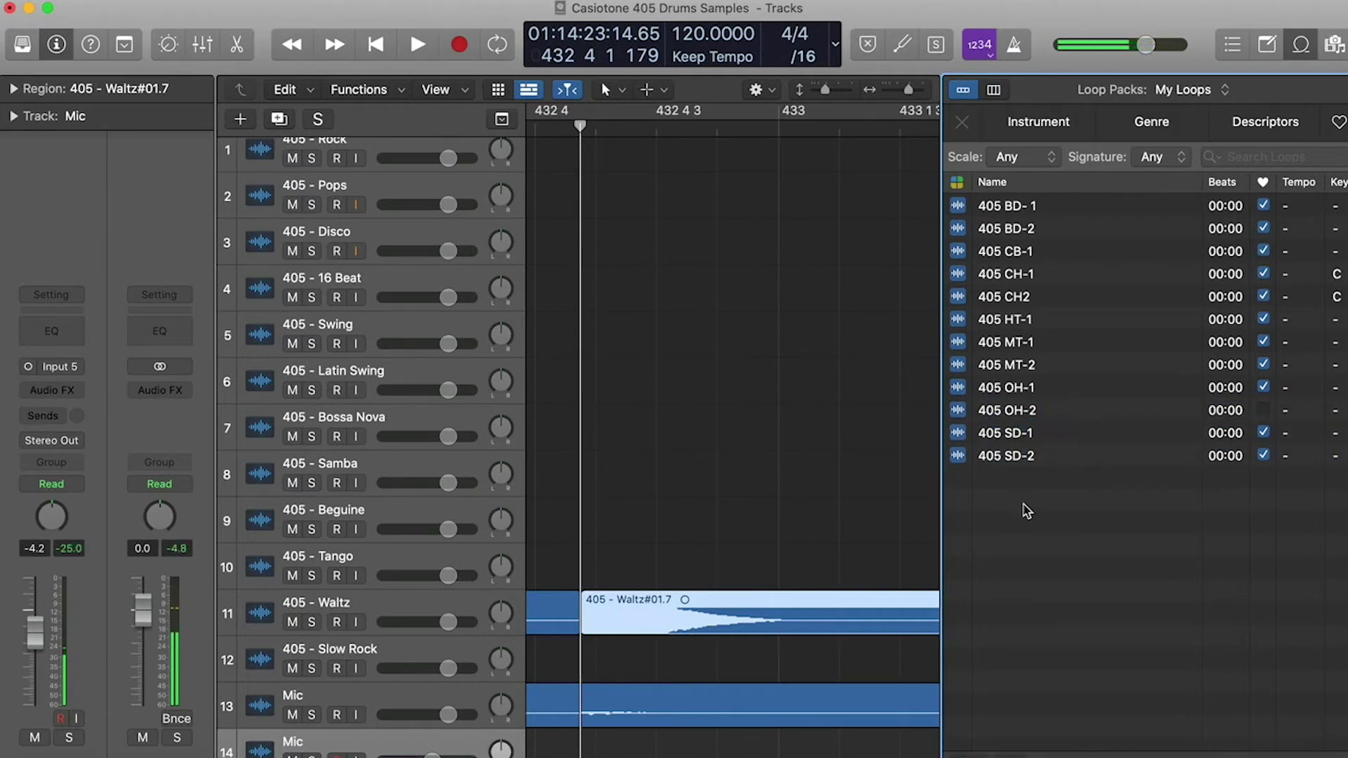
click(1045, 461)
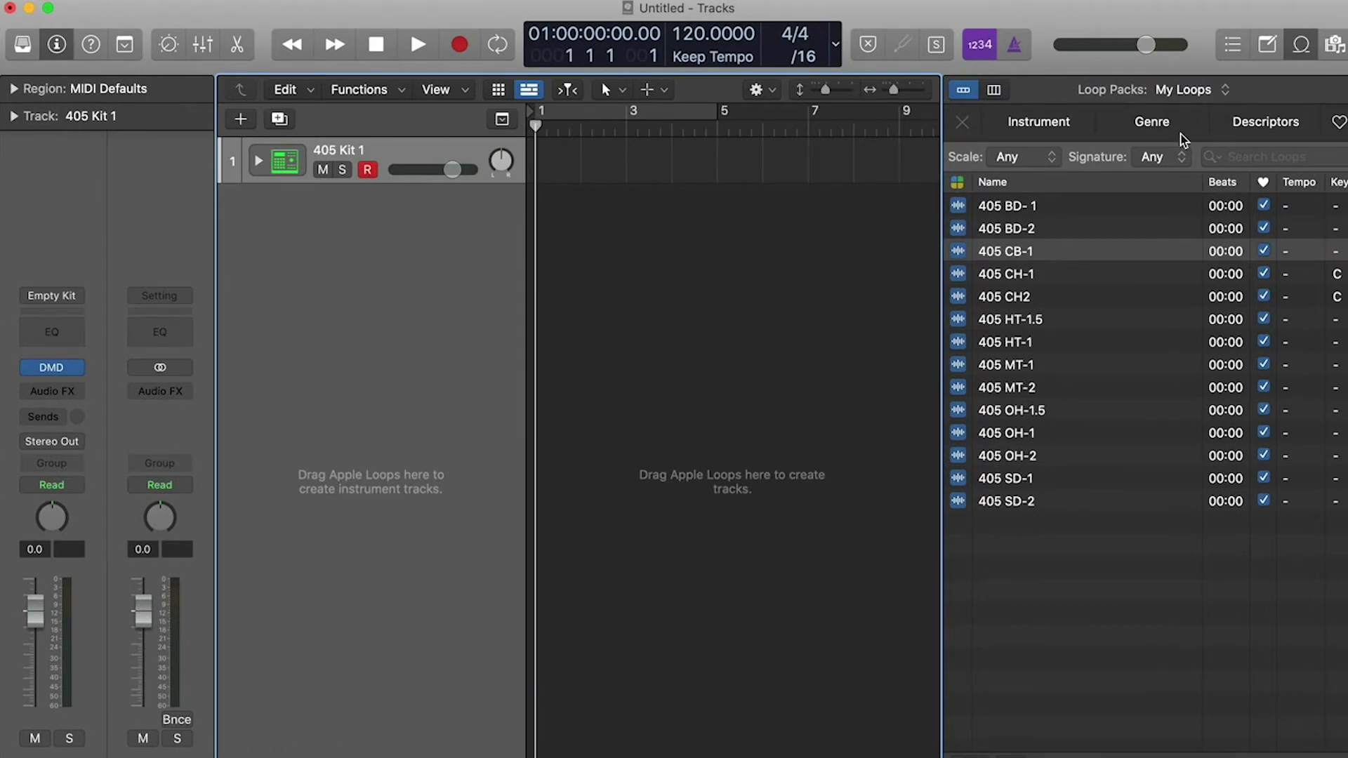
Check the all-packs view, then set the Loop Packs menu back to My Loops.
click(1187, 90)
click(1178, 82)
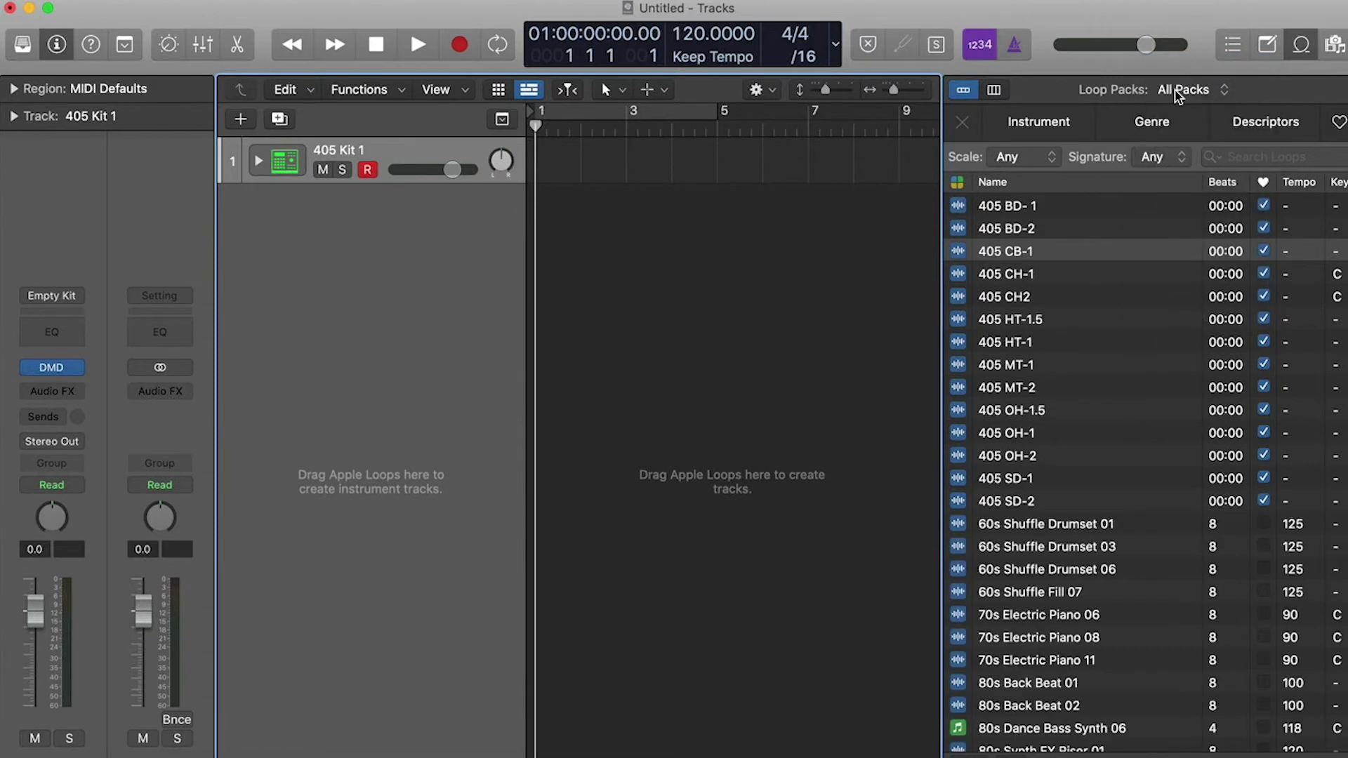
click(1186, 90)
click(1194, 117)
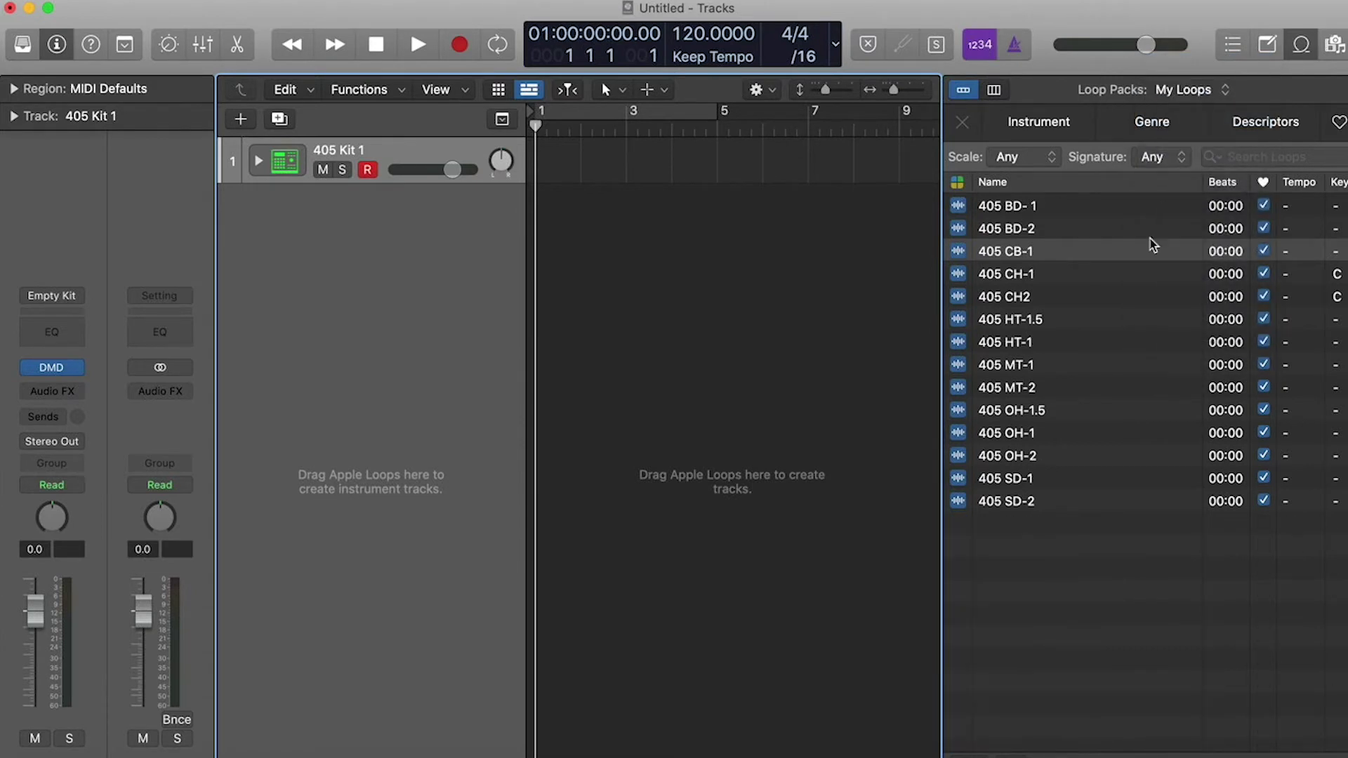
Audition the 405 loops from BD-1 to SD-2, then open Drum Machine Designer for 405 Kit 1.
click(1068, 208)
click(1054, 230)
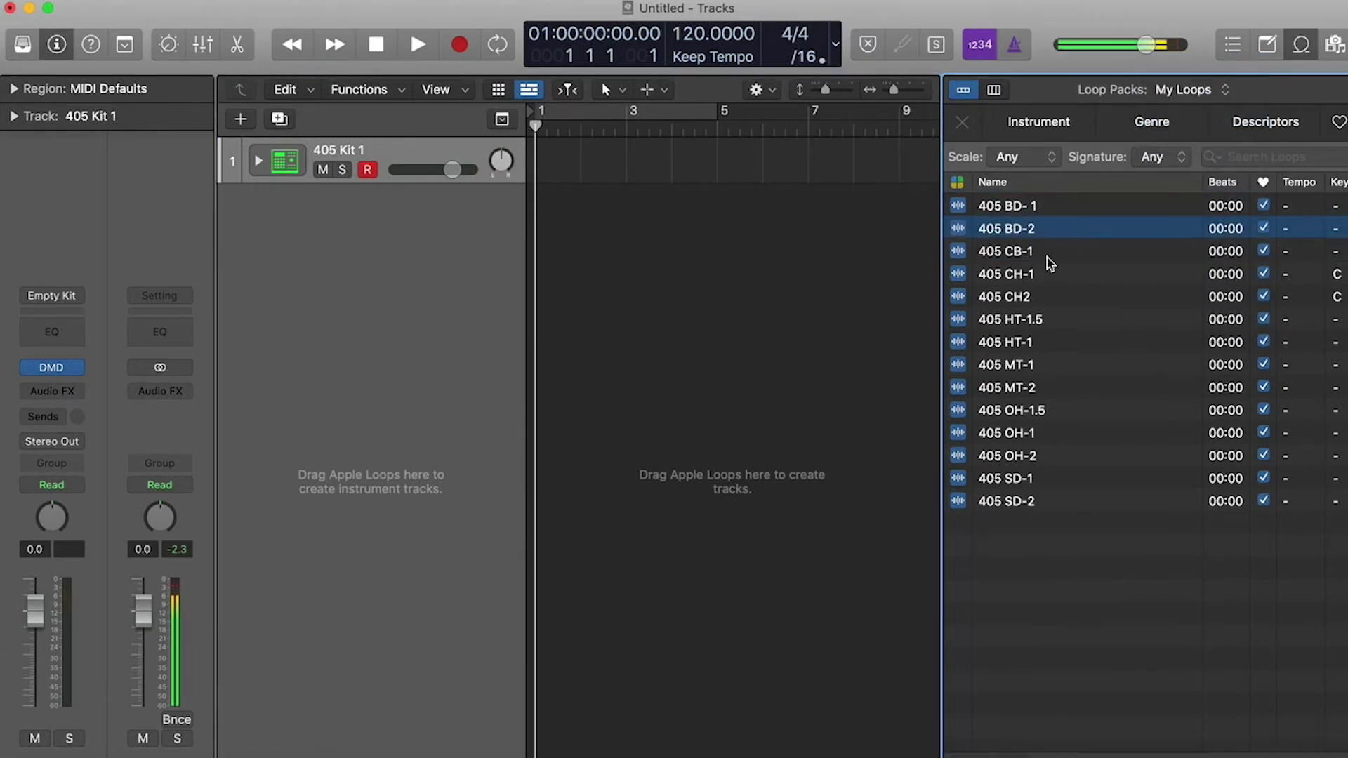
click(1047, 254)
click(1047, 274)
click(1048, 340)
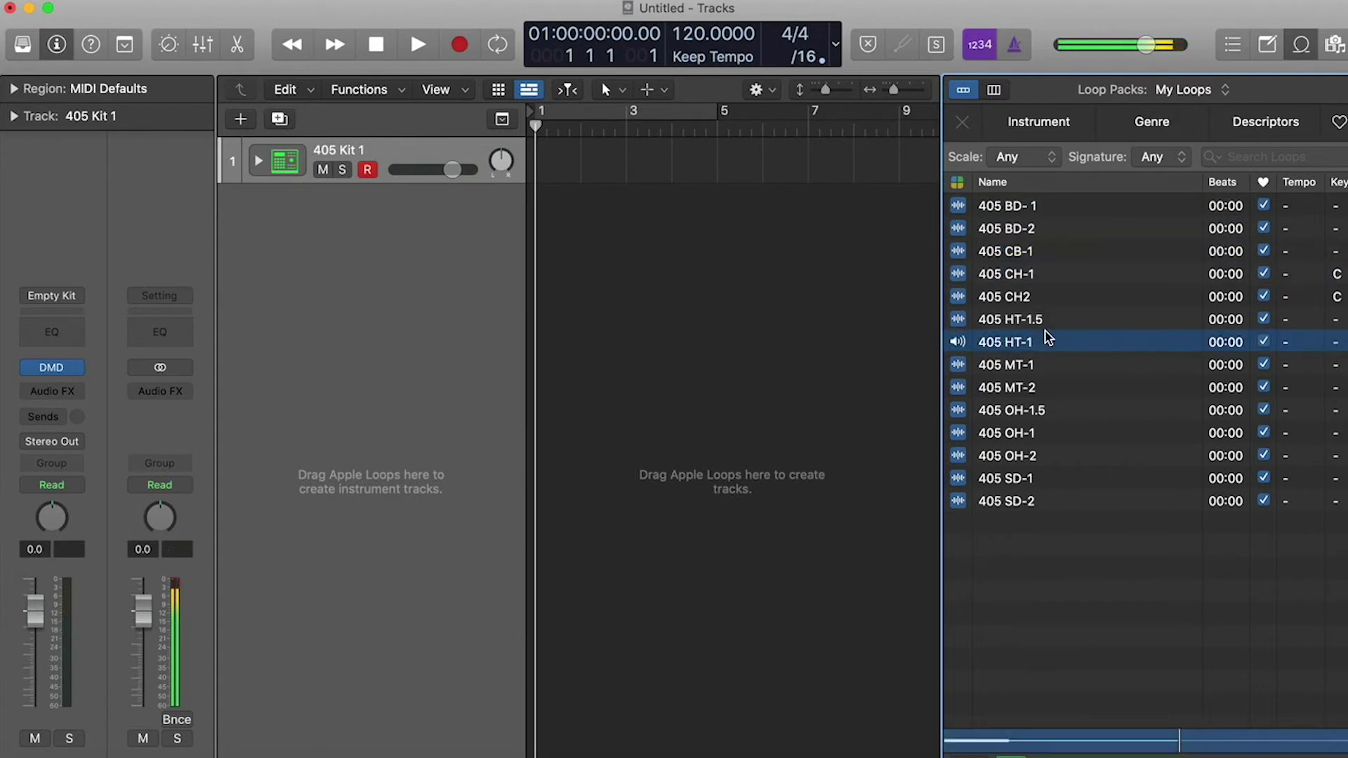
click(1047, 388)
click(1046, 433)
click(1046, 478)
click(1047, 500)
click(1038, 540)
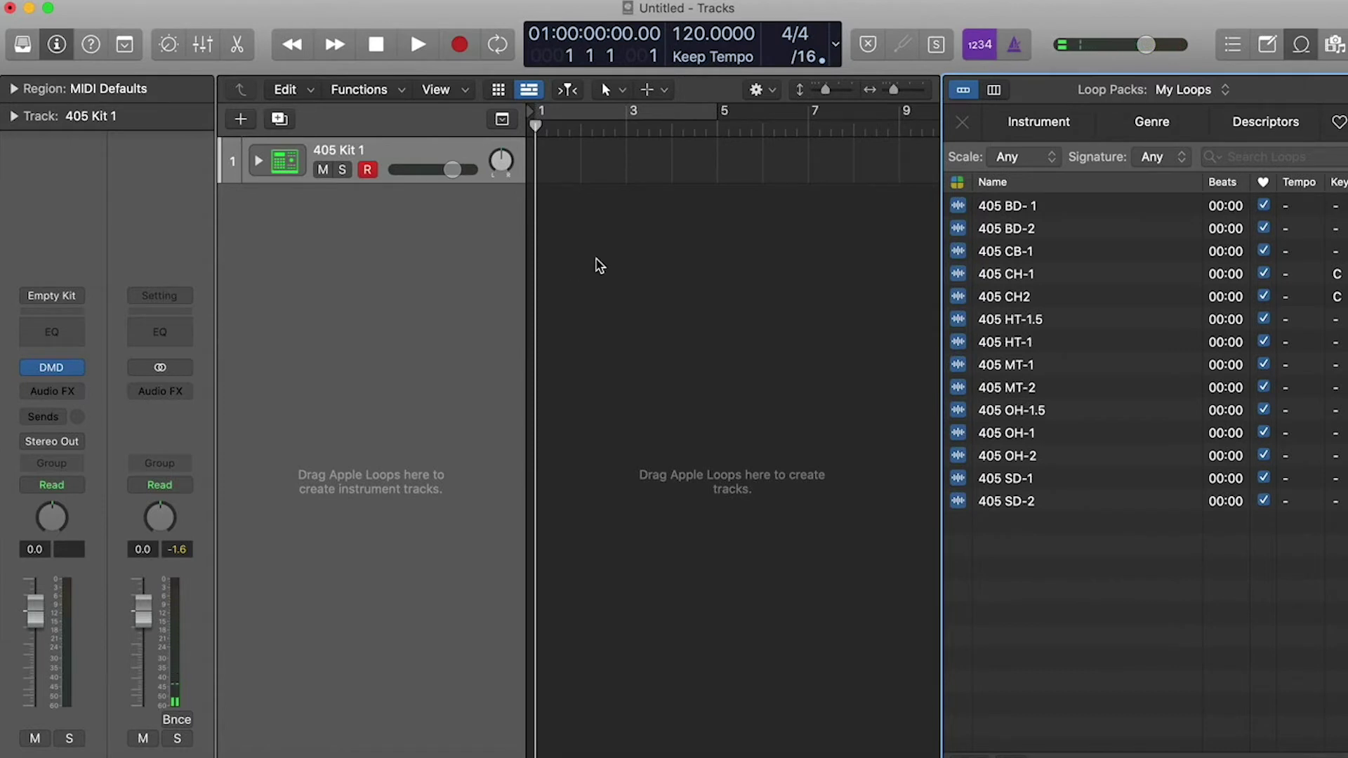
click(62, 369)
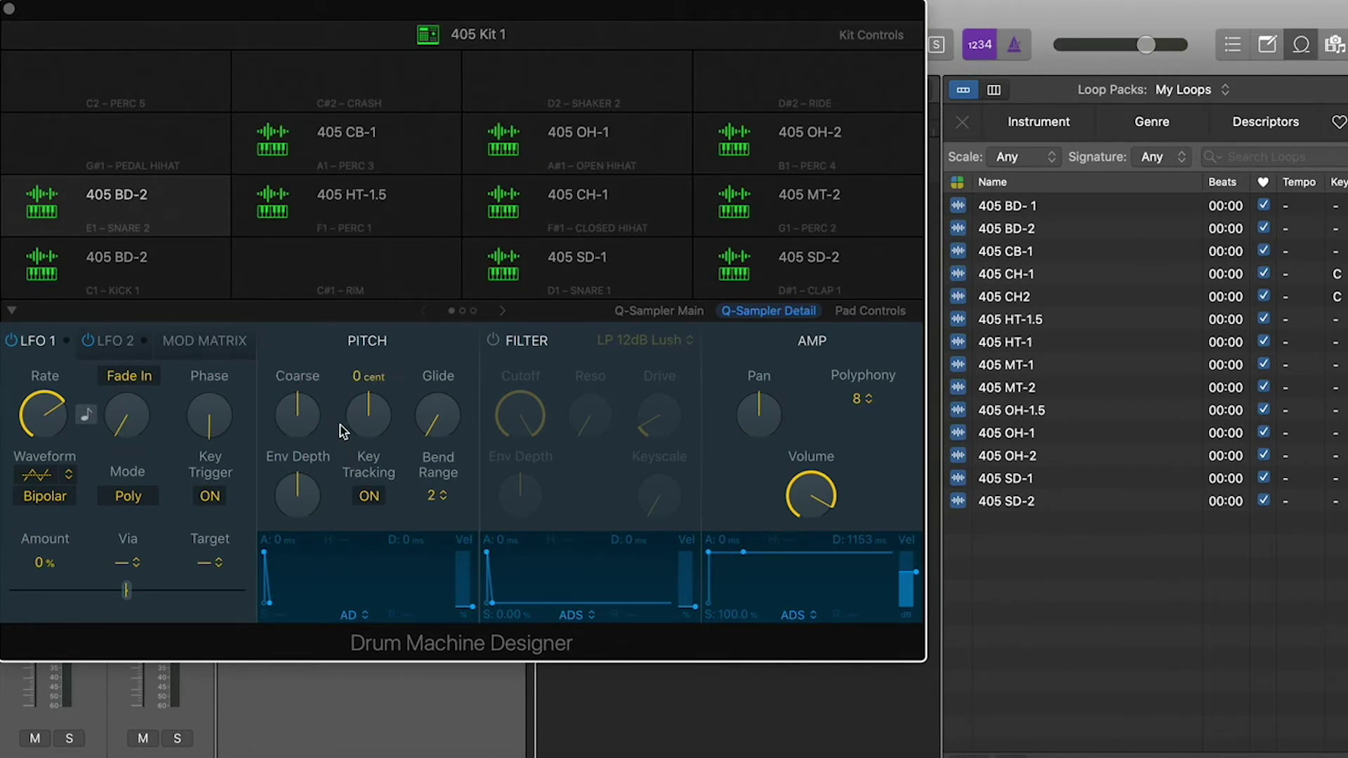
Toggle the pad's filter on and back off, then play the 405 kit.
click(493, 344)
click(493, 344)
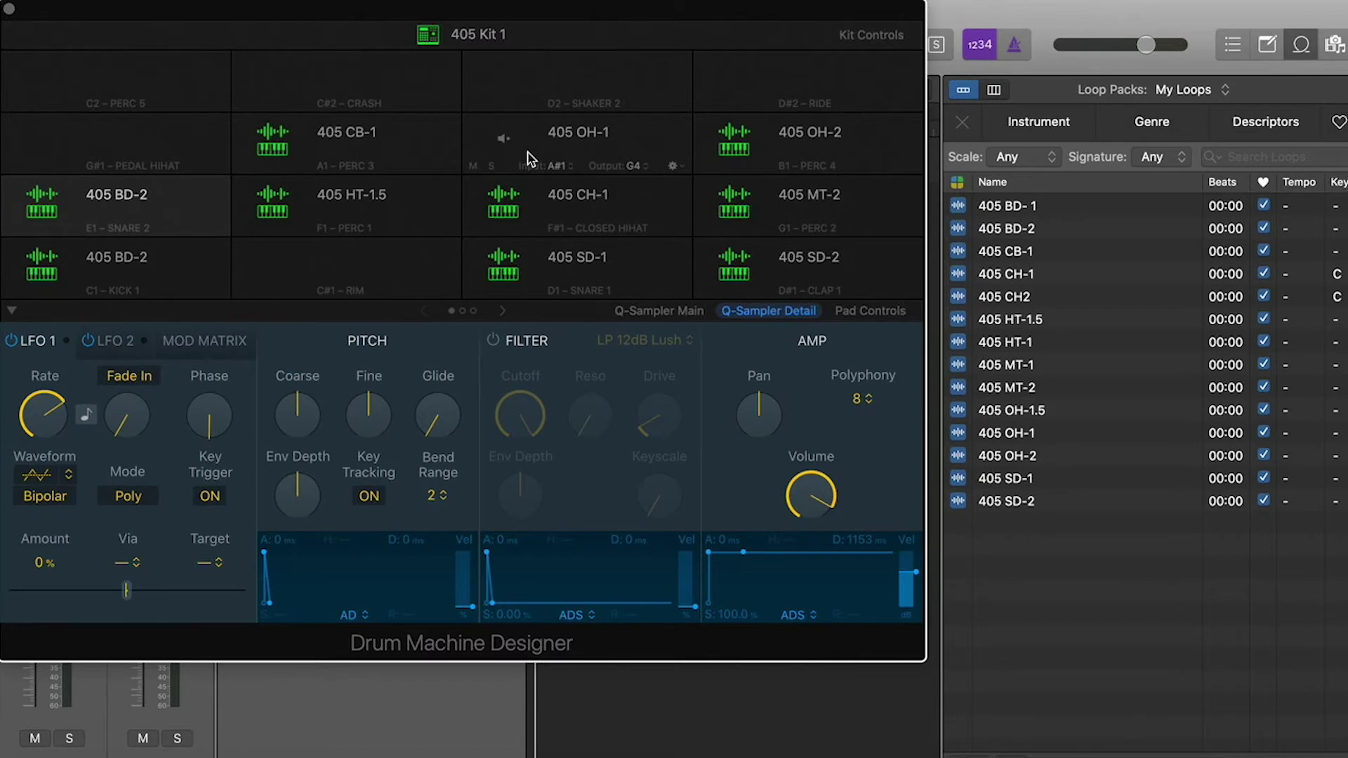
key(space)
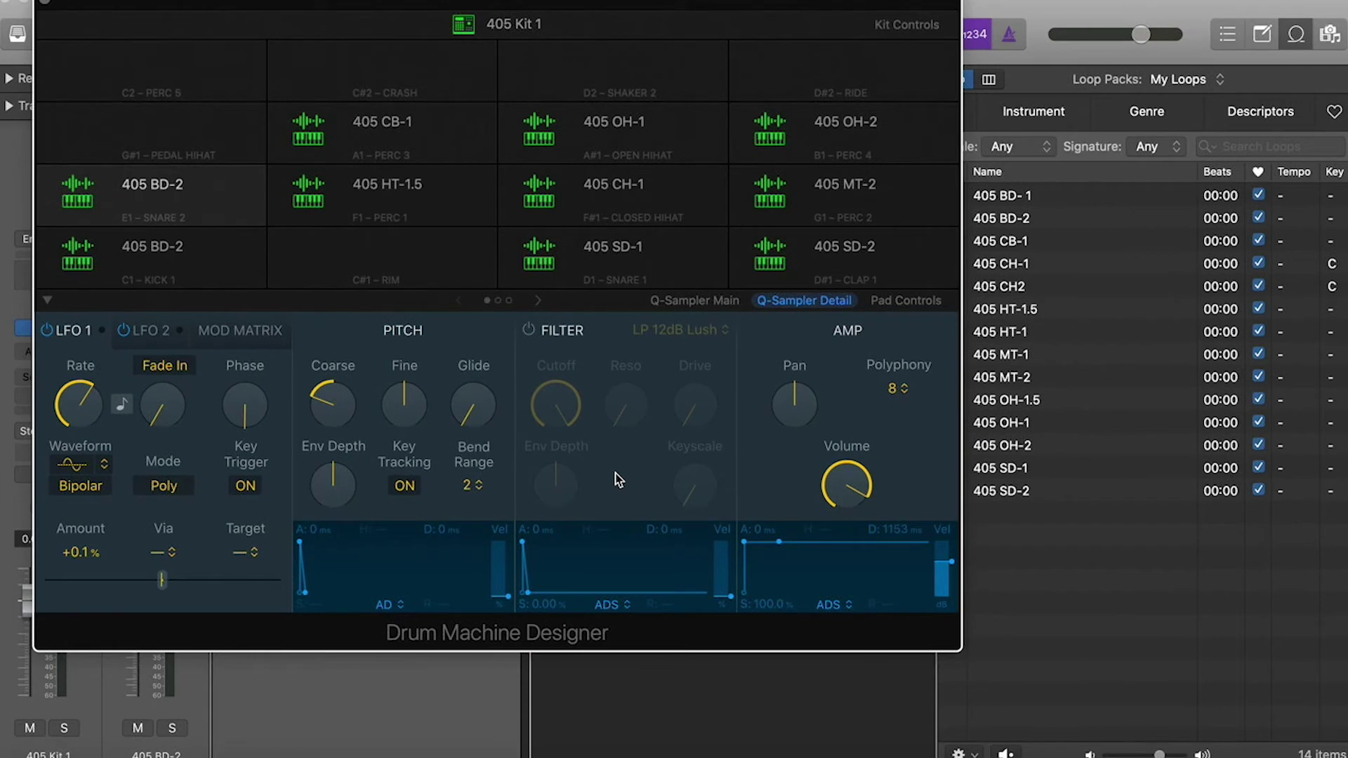
Reset the 405 BD-2 pad's coarse pitch to 0, then lower it to -10.
mouse_move(428, 373)
mouse_move(213, 268)
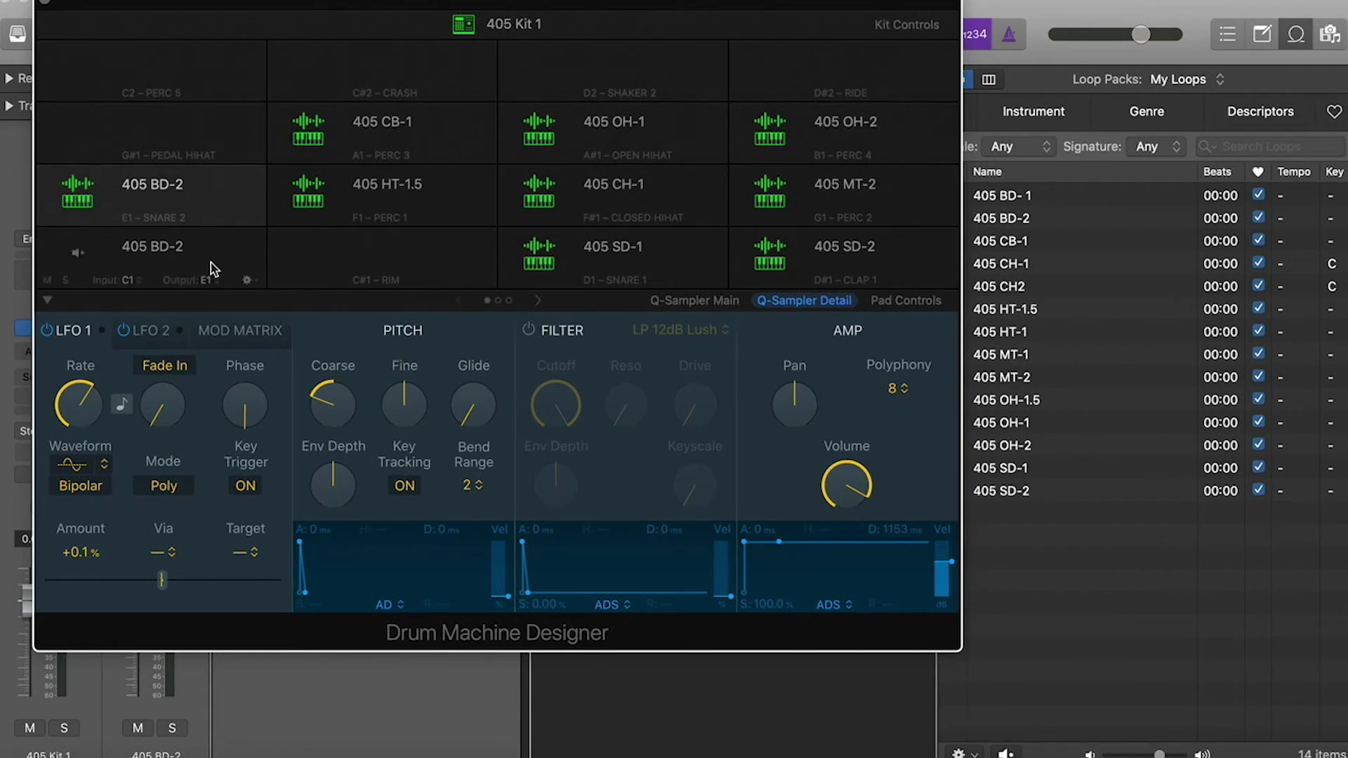
mouse_move(187, 214)
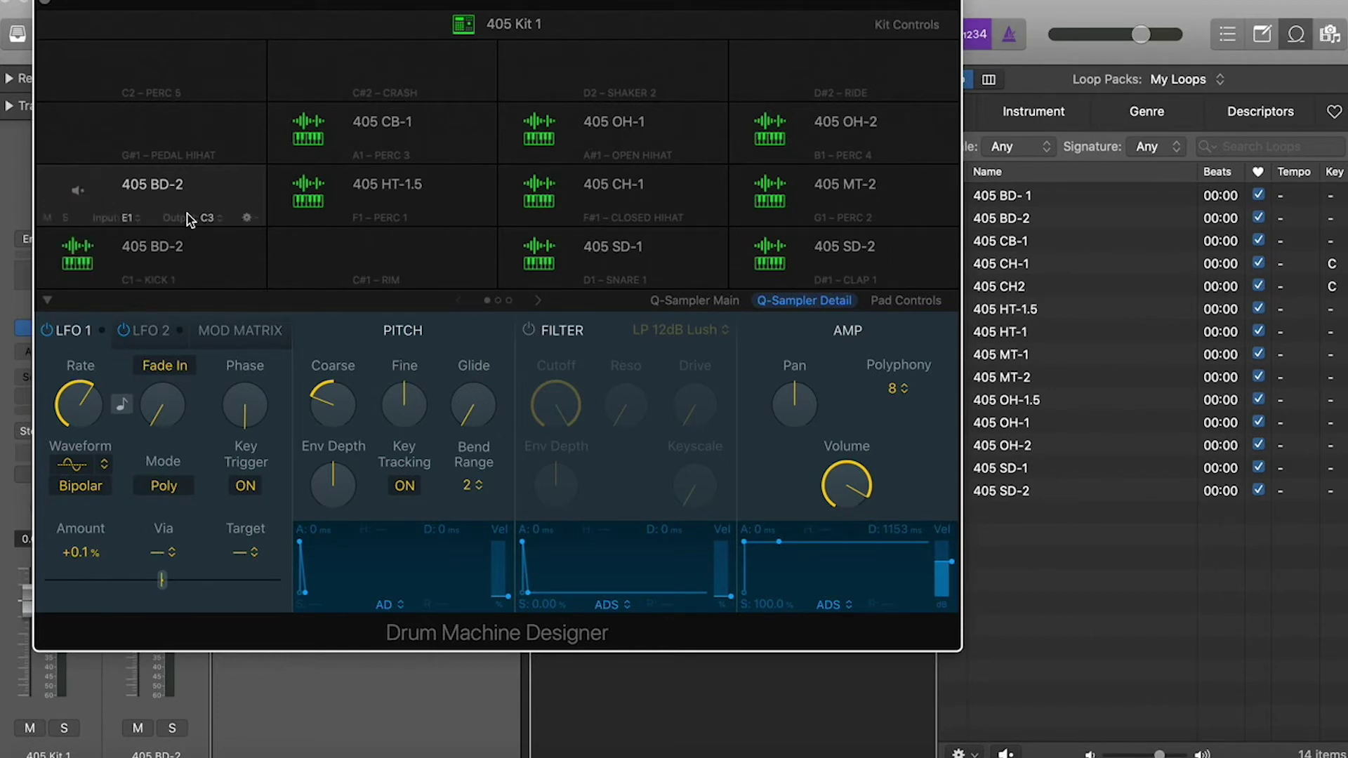
mouse_move(110, 408)
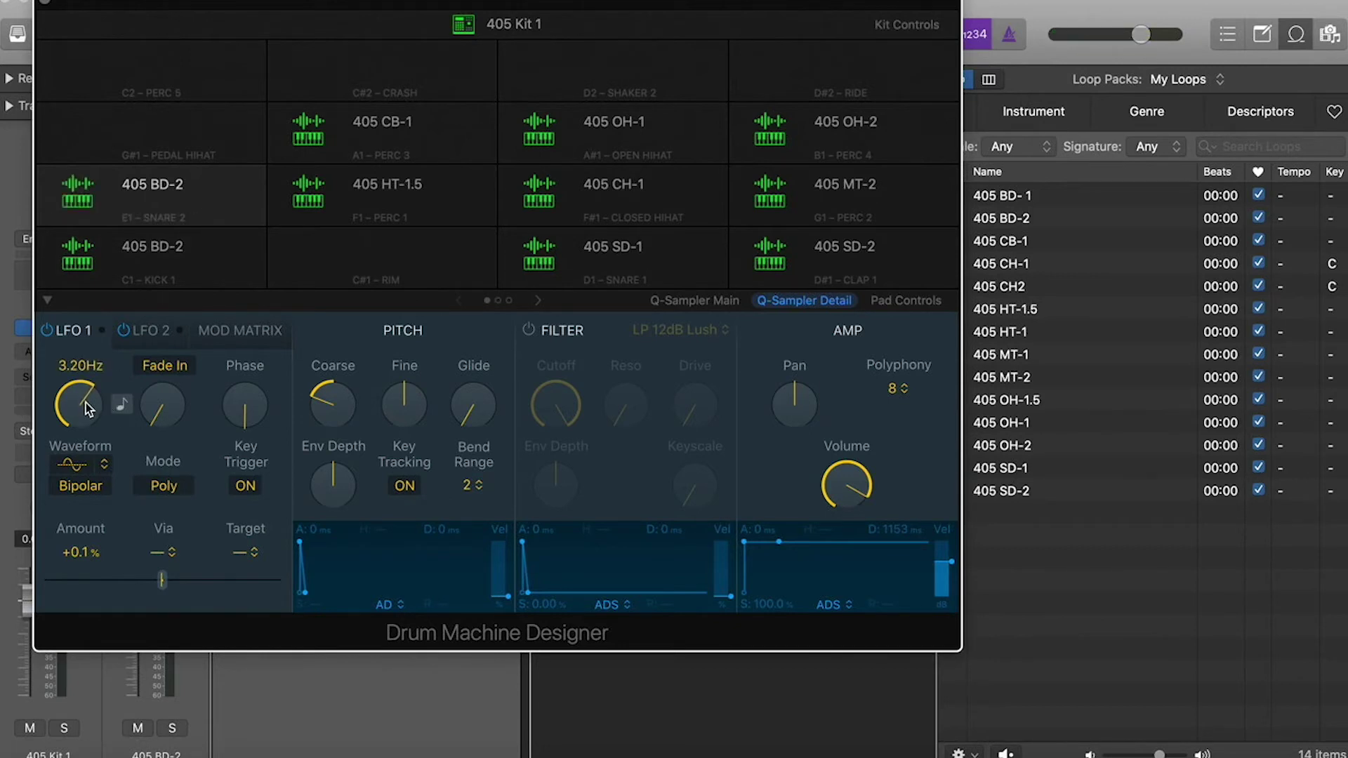
alt+click(335, 353)
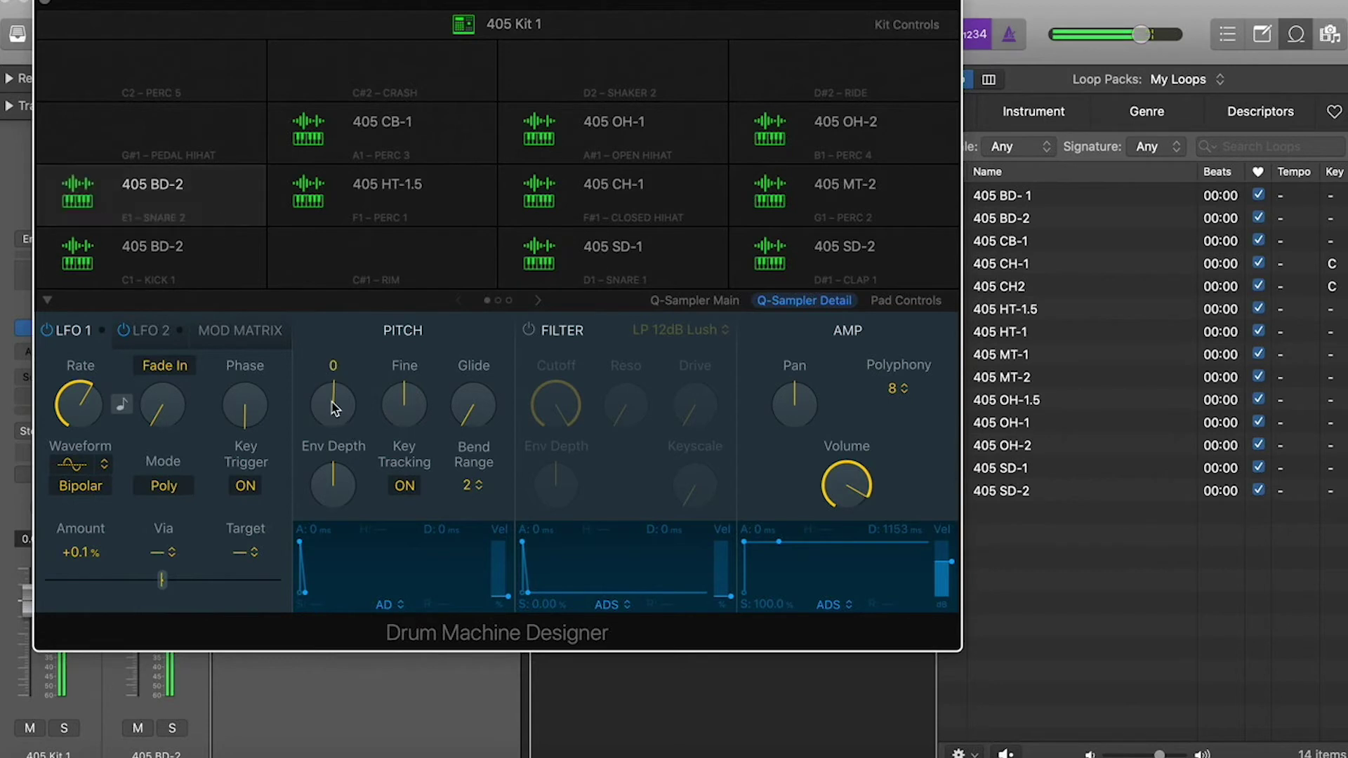
drag(333, 403, 332, 458)
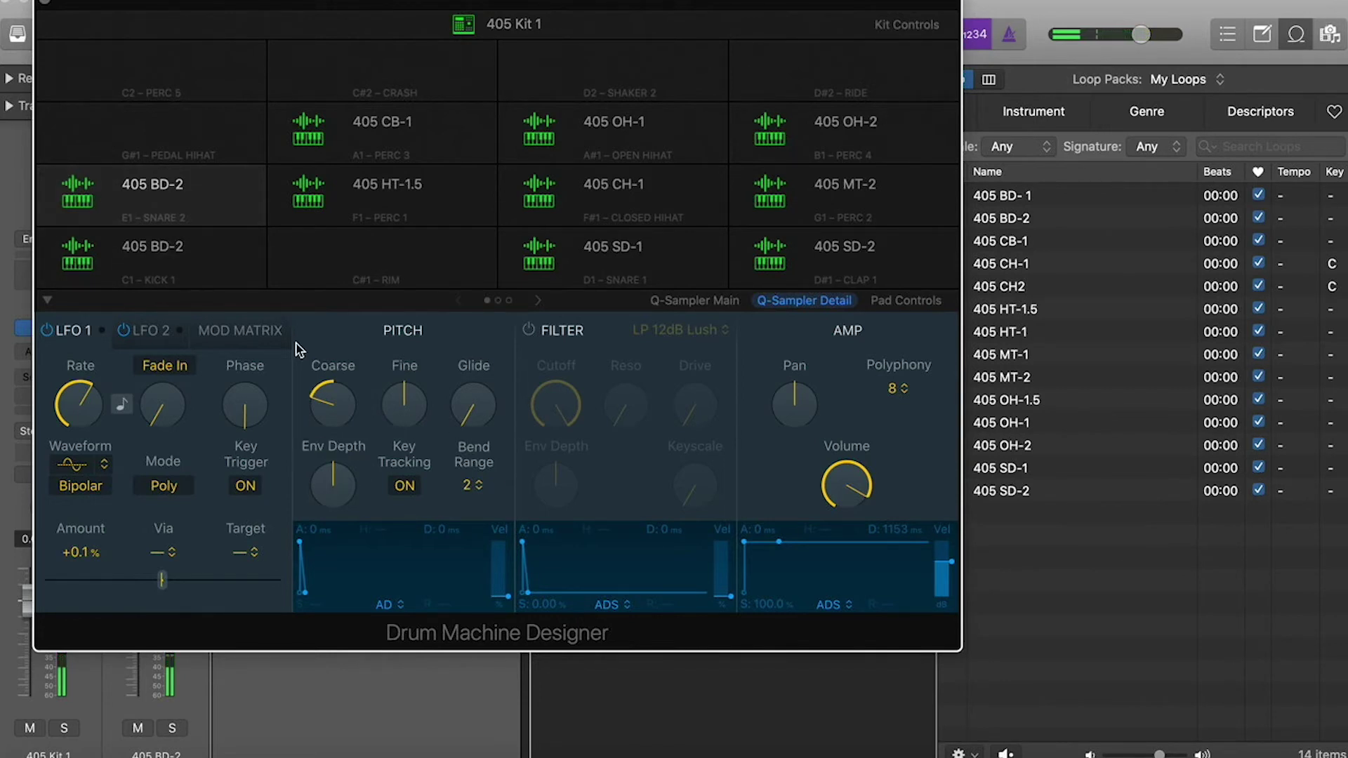
Switch on the pad's LP 12dB Lush filter and bring its cutoff down to 72.4%.
mouse_move(240, 191)
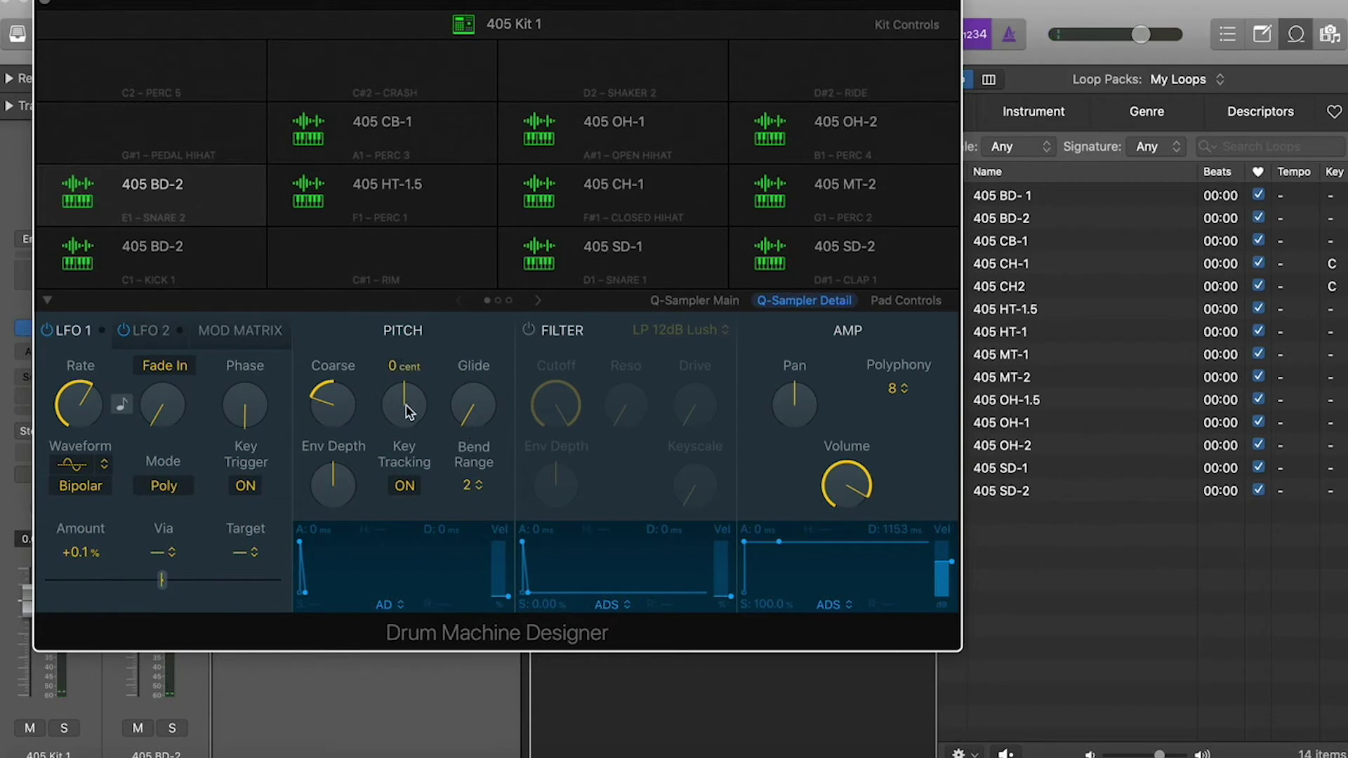
click(526, 333)
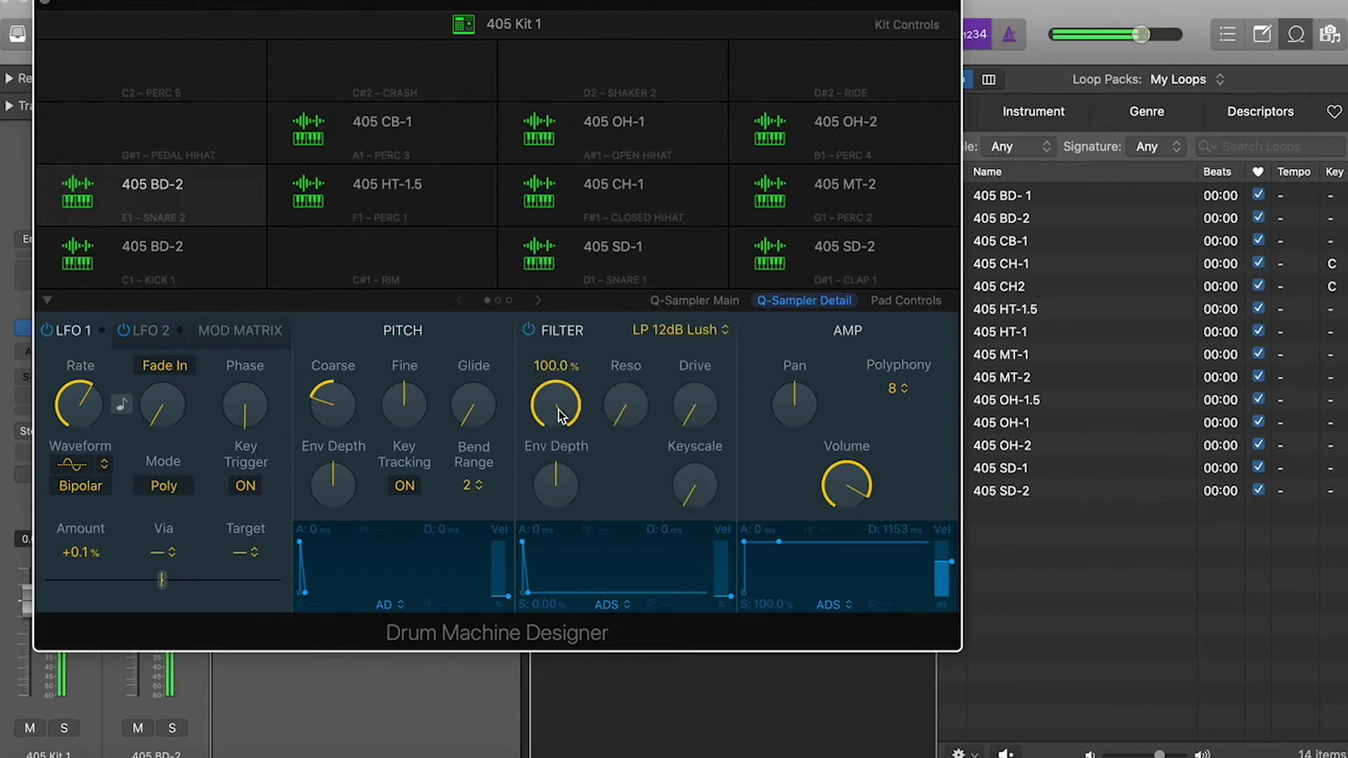
drag(559, 414, 639, 449)
mouse_move(570, 420)
drag(573, 421, 565, 339)
drag(554, 395, 556, 455)
mouse_move(563, 416)
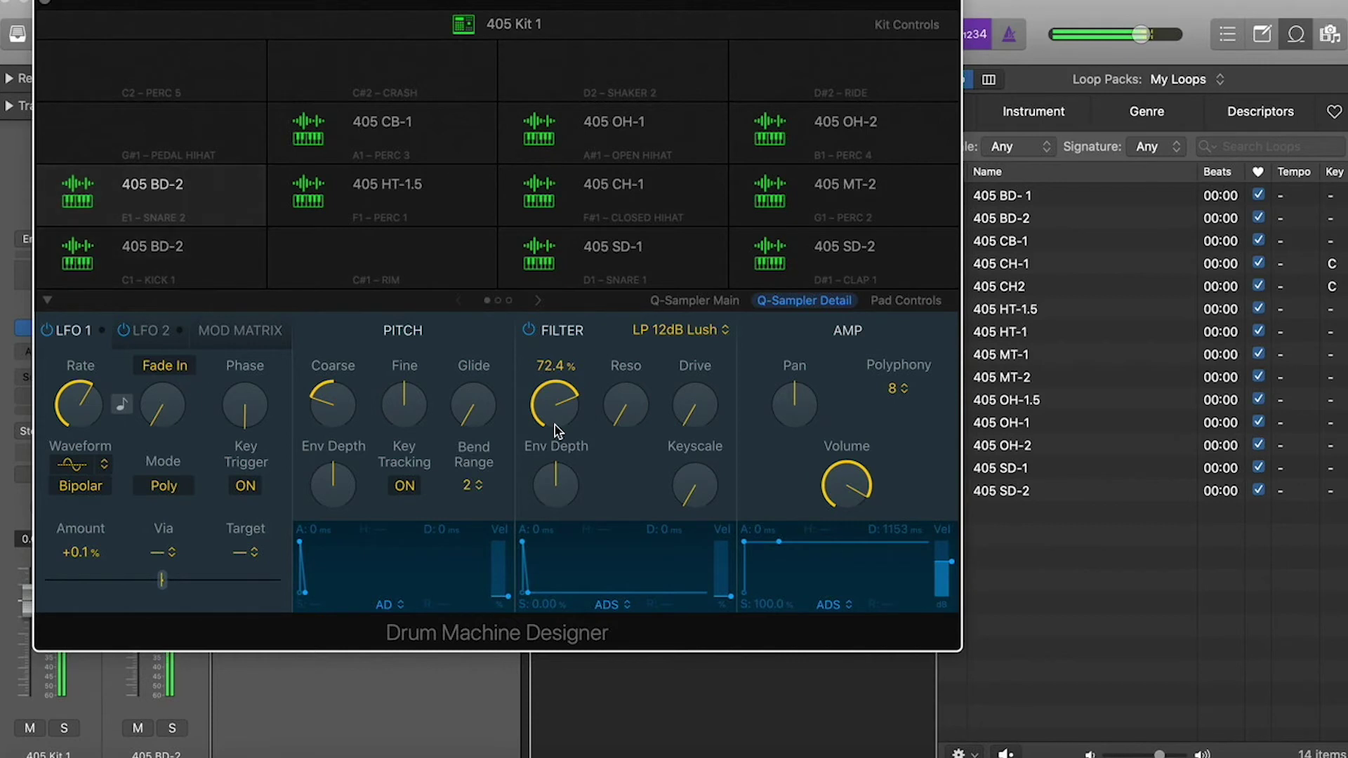
click(860, 255)
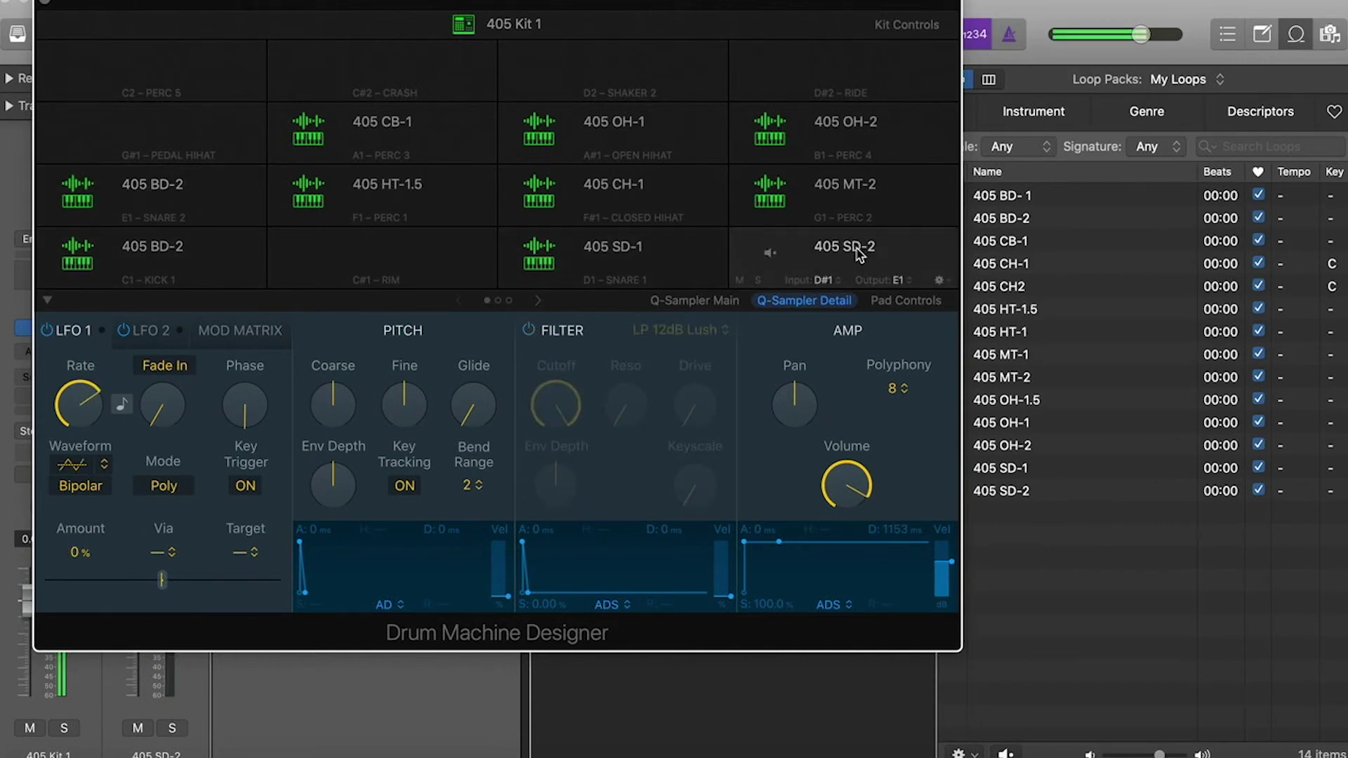
Turn on 405 SD-2's filter, lower its coarse pitch, and set cutoff 100%, resonance 11.3%, drive about 45.8%.
click(528, 330)
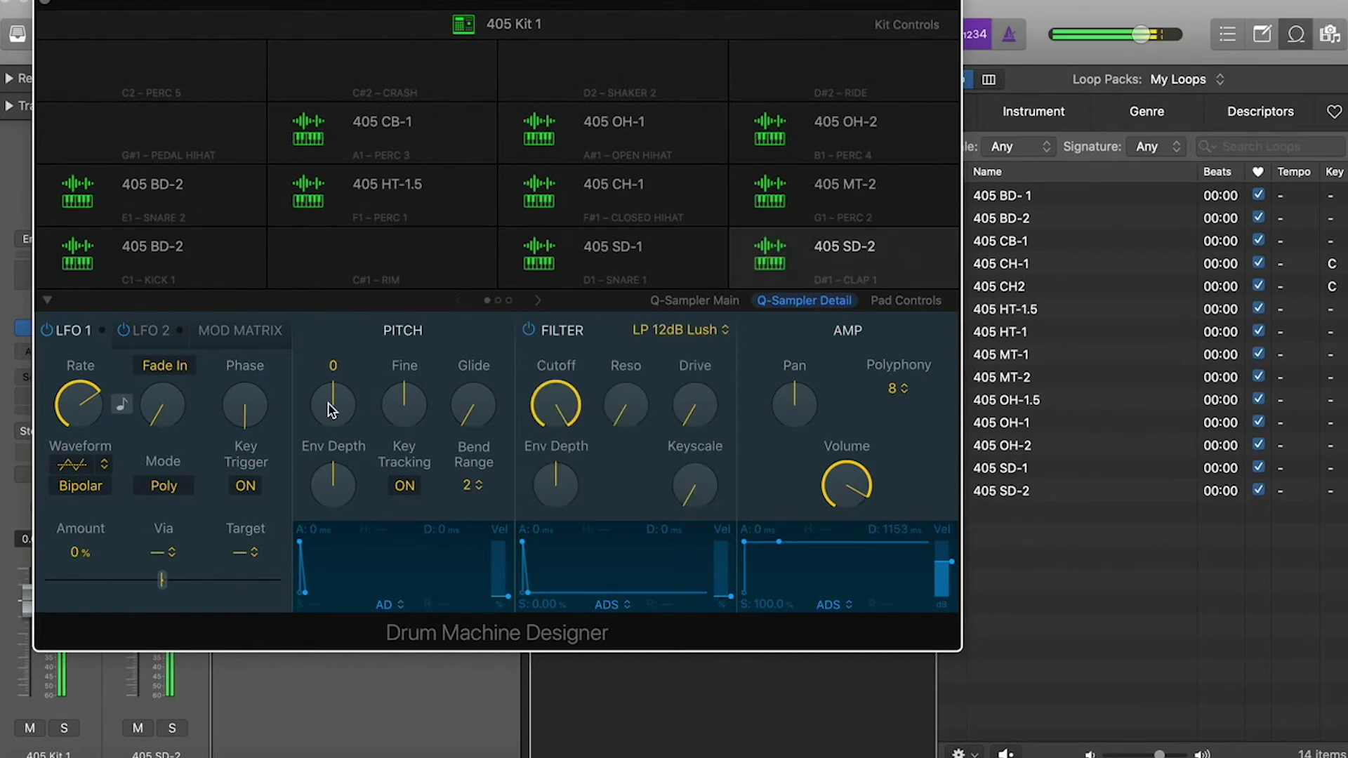
drag(331, 410, 334, 438)
drag(334, 393, 360, 376)
drag(334, 416, 336, 445)
drag(338, 451, 345, 358)
drag(556, 414, 624, 378)
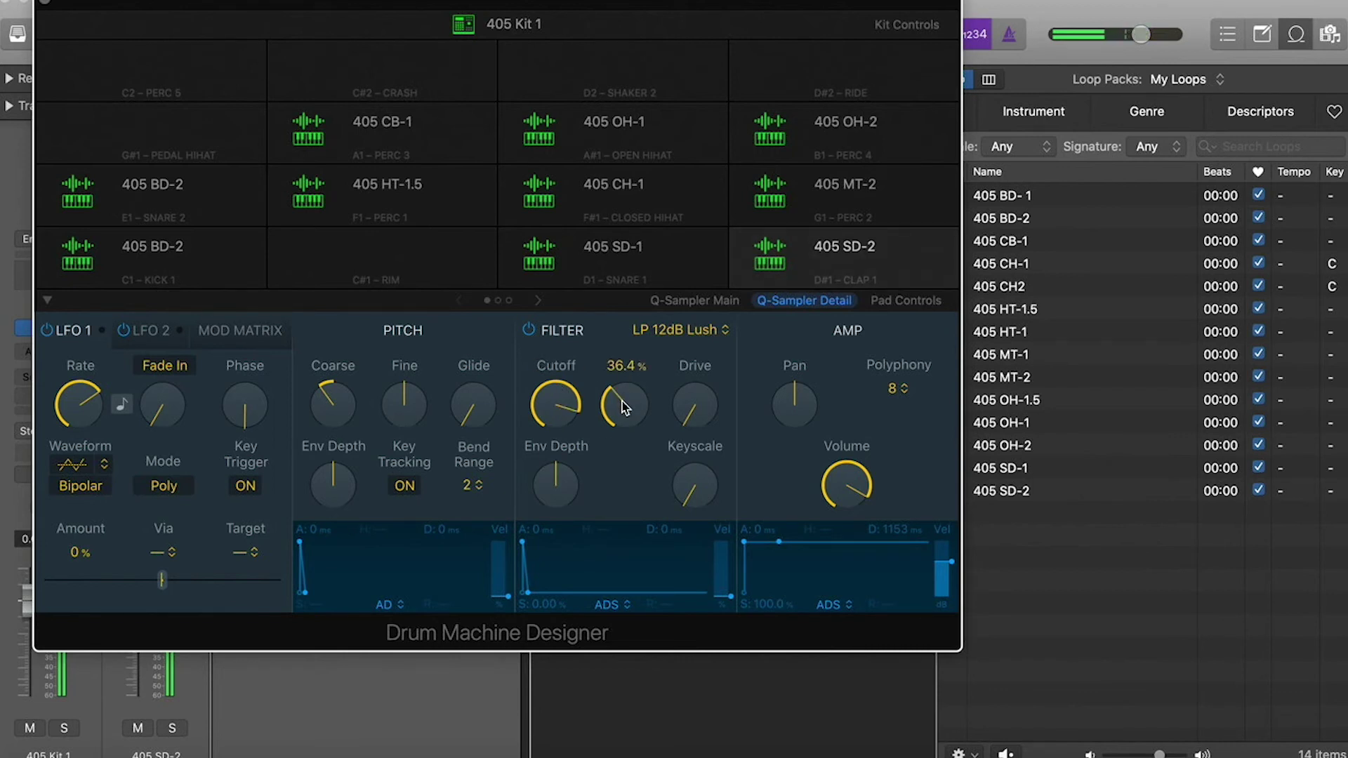
drag(622, 404, 639, 500)
drag(554, 453, 571, 349)
mouse_move(696, 408)
mouse_down()
mouse_move(709, 292)
mouse_move(702, 400)
mouse_up()
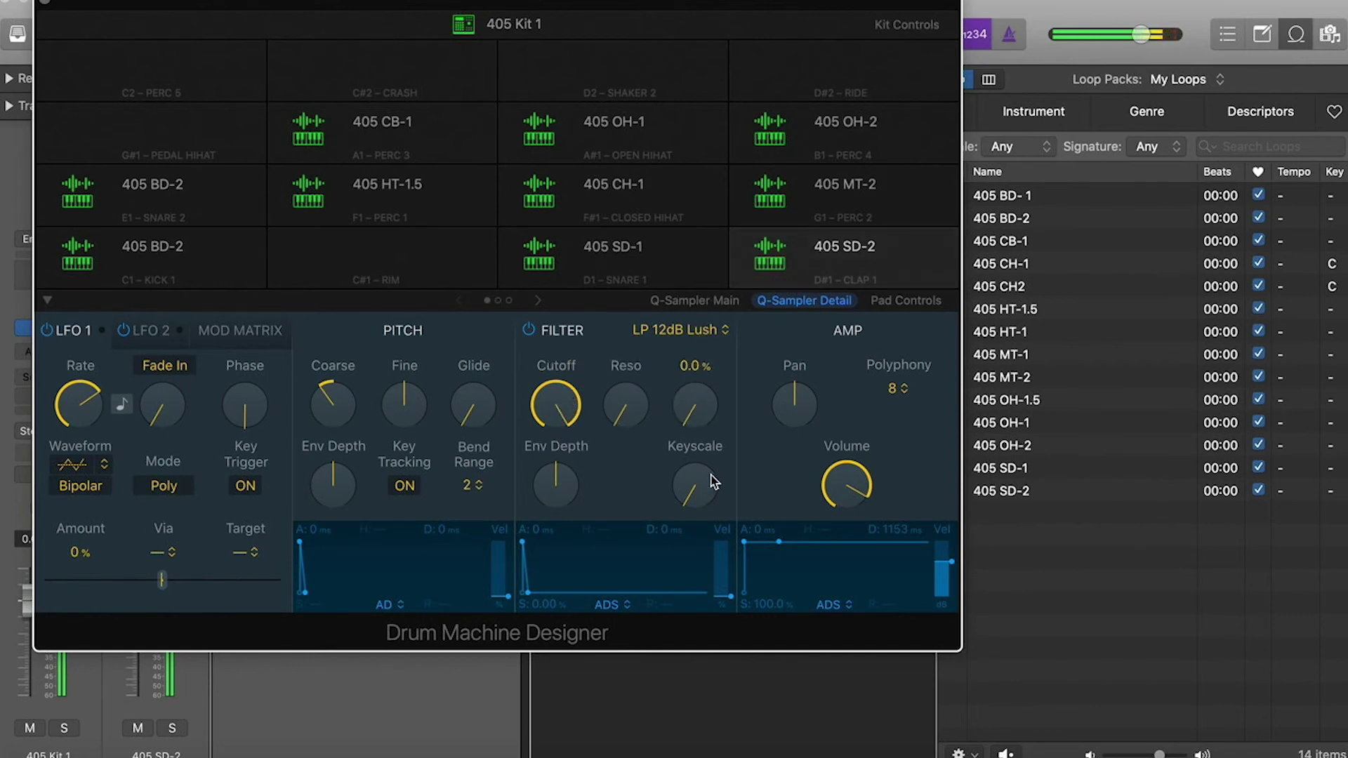
mouse_move(621, 405)
mouse_down()
mouse_move(640, 311)
mouse_move(639, 413)
mouse_up()
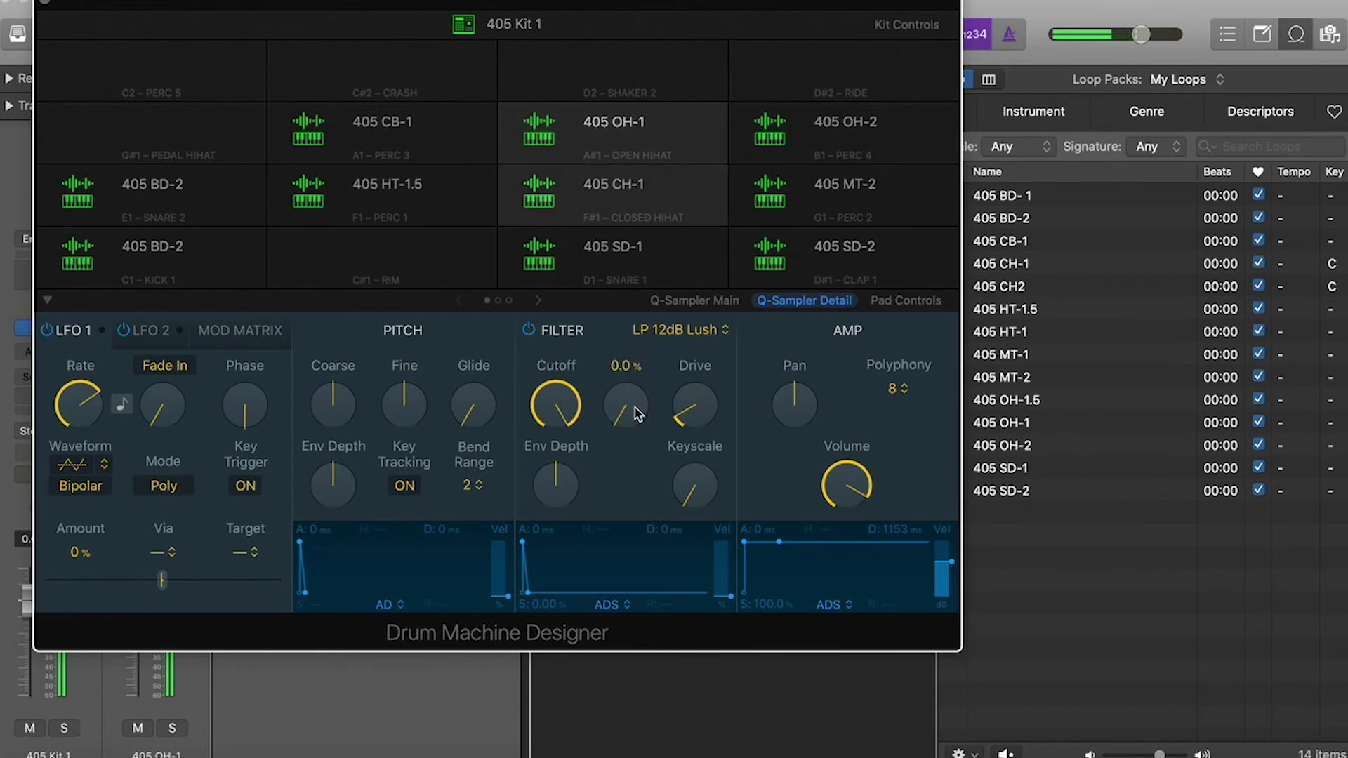
Turn on the 405 CH-1 pad's filter with 17.4% resonance and cutoff near 97%.
click(668, 179)
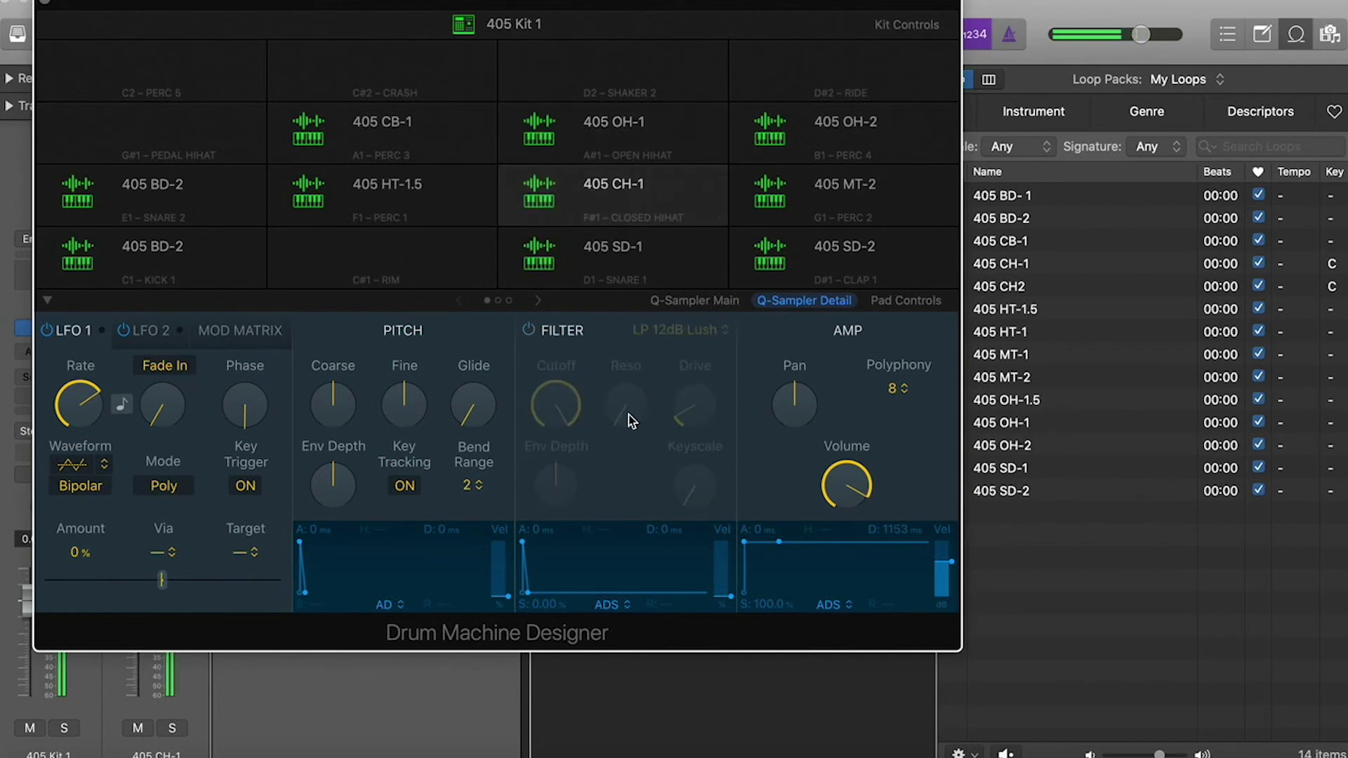
click(529, 330)
drag(646, 417, 625, 457)
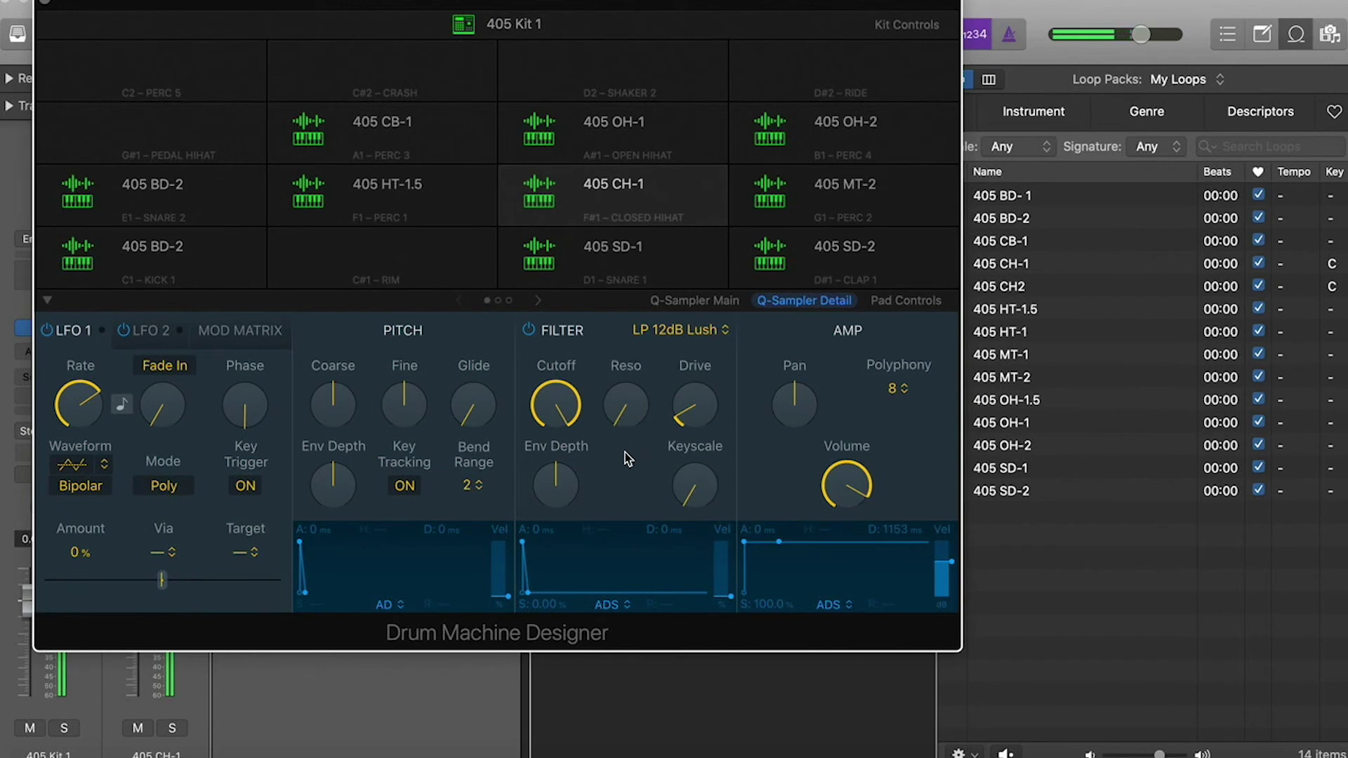
drag(569, 391, 577, 351)
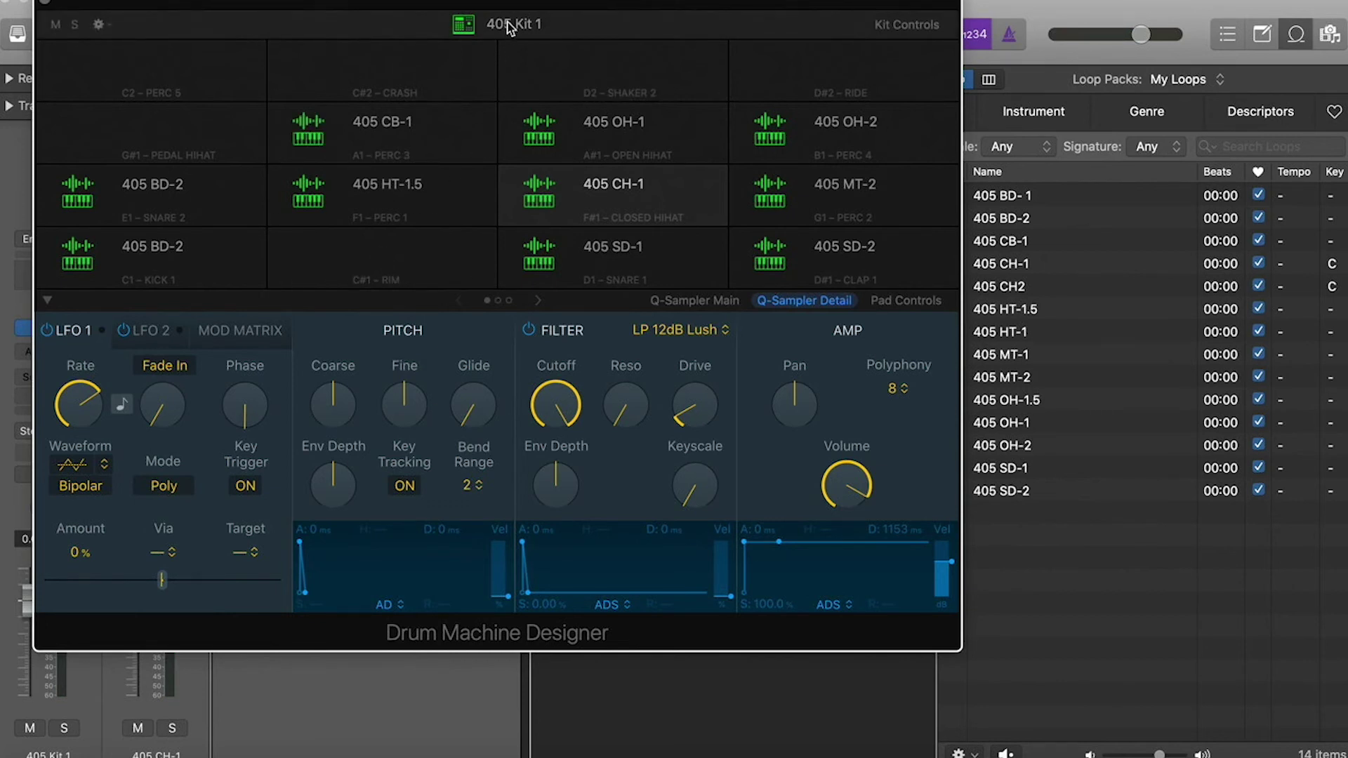
Leave the kit name unchanged, check the 405 CH-1 and 405 OH-1 pads, and close Drum Machine Designer.
double_click(527, 25)
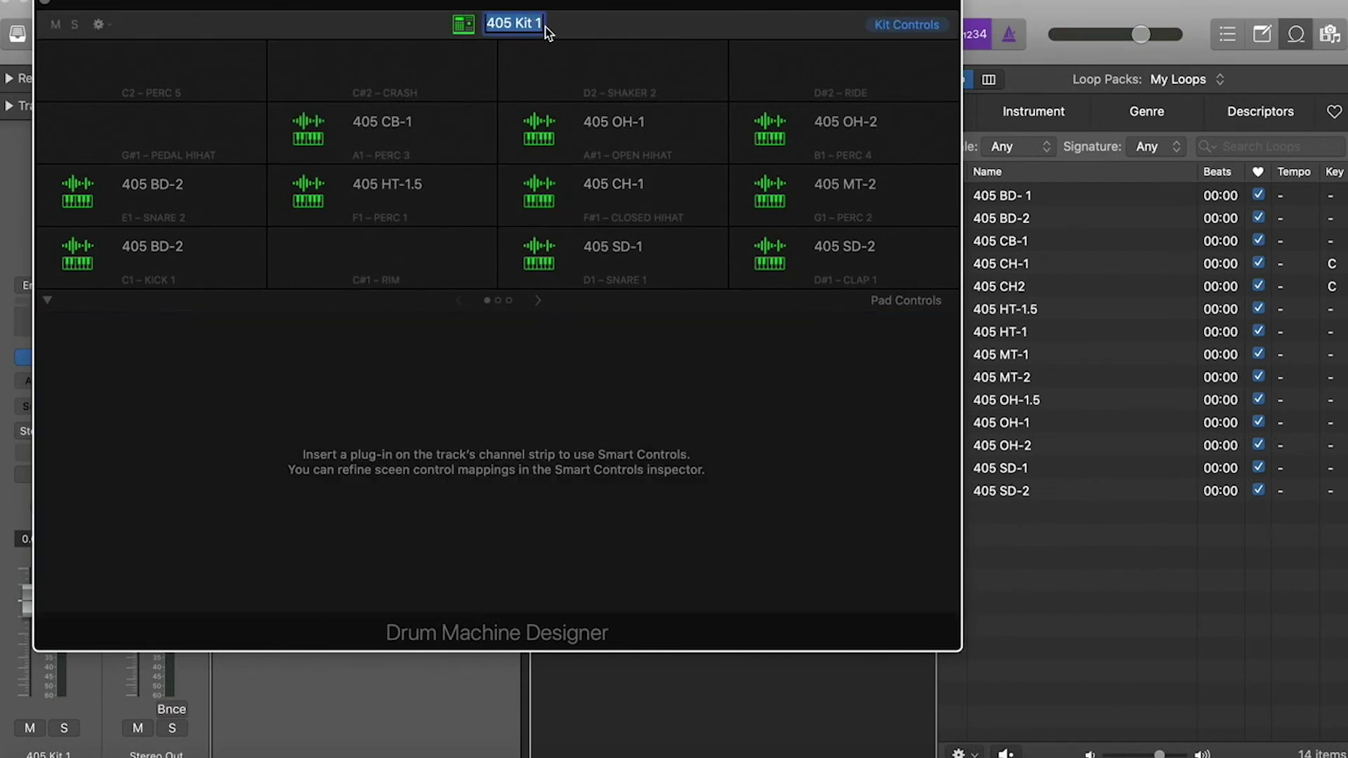
key(Return)
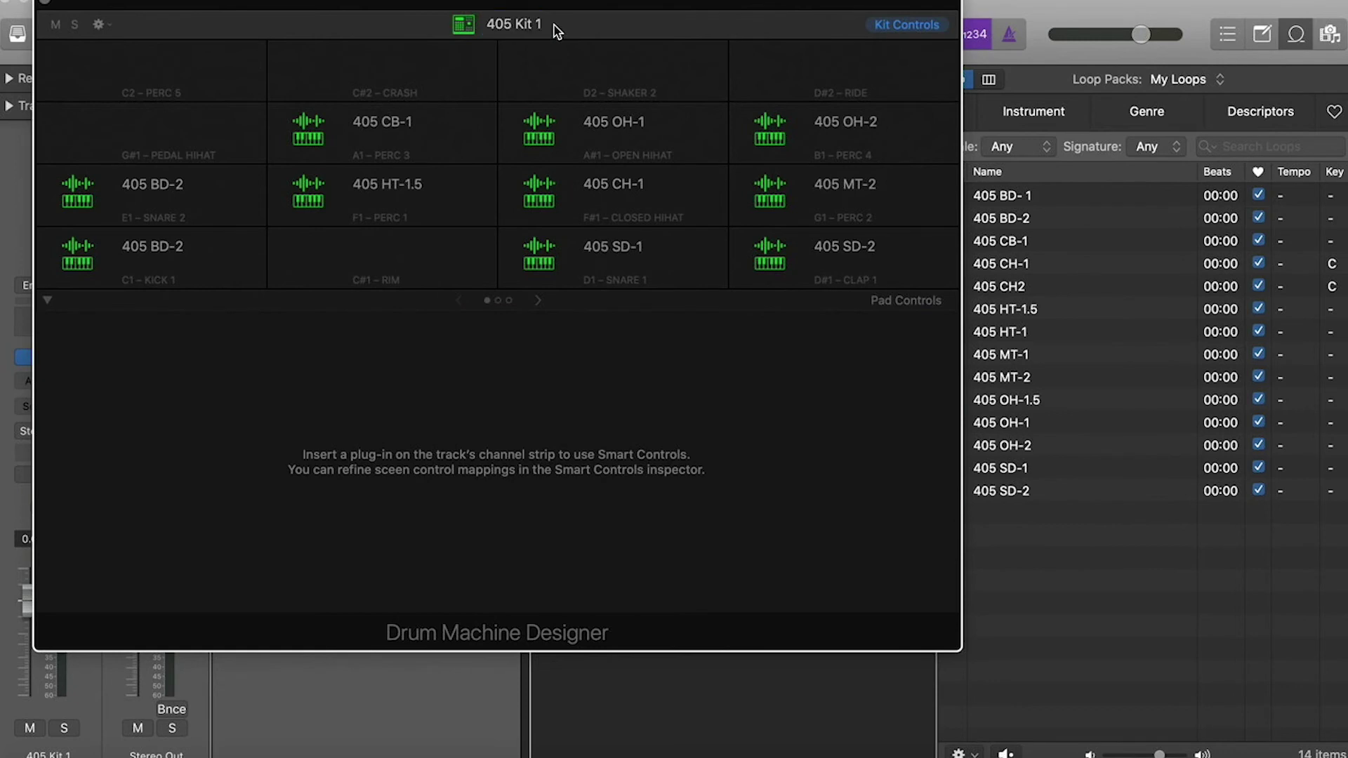
click(631, 192)
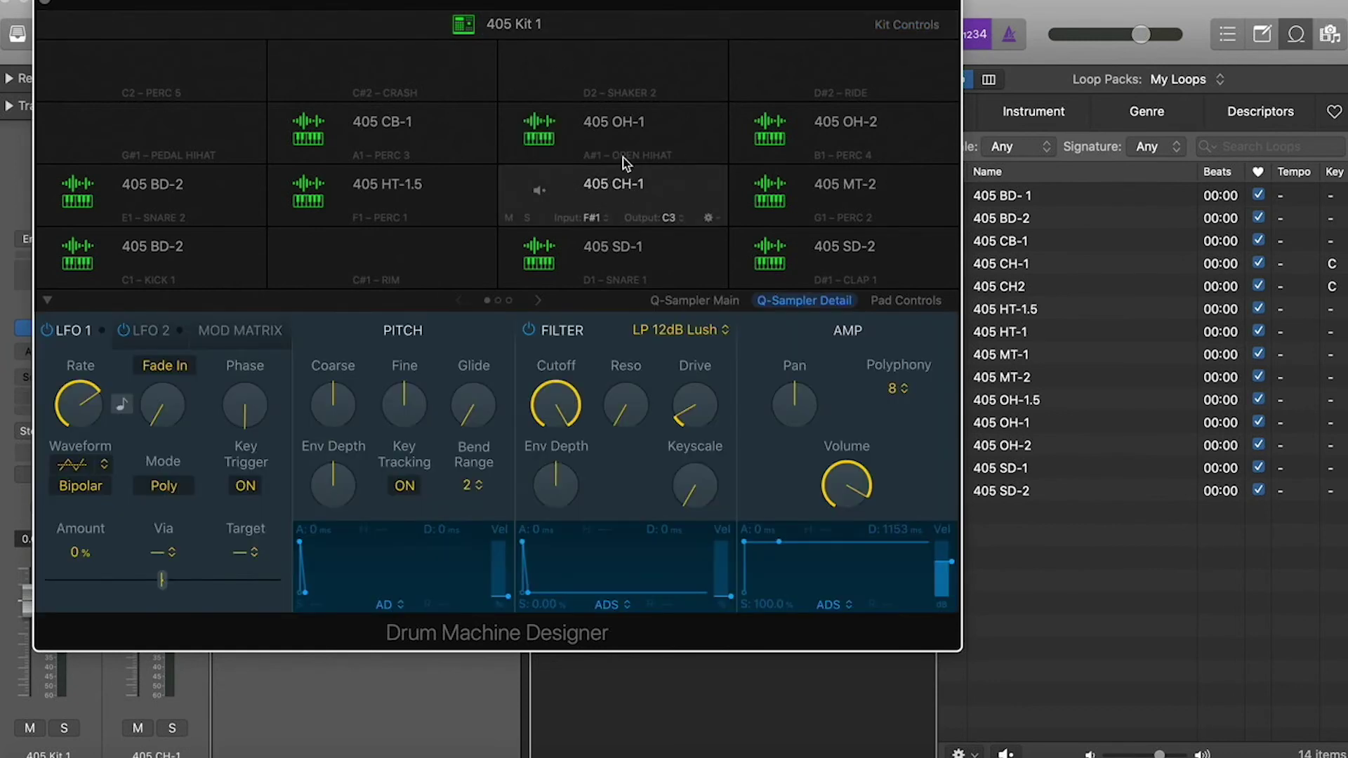
click(622, 157)
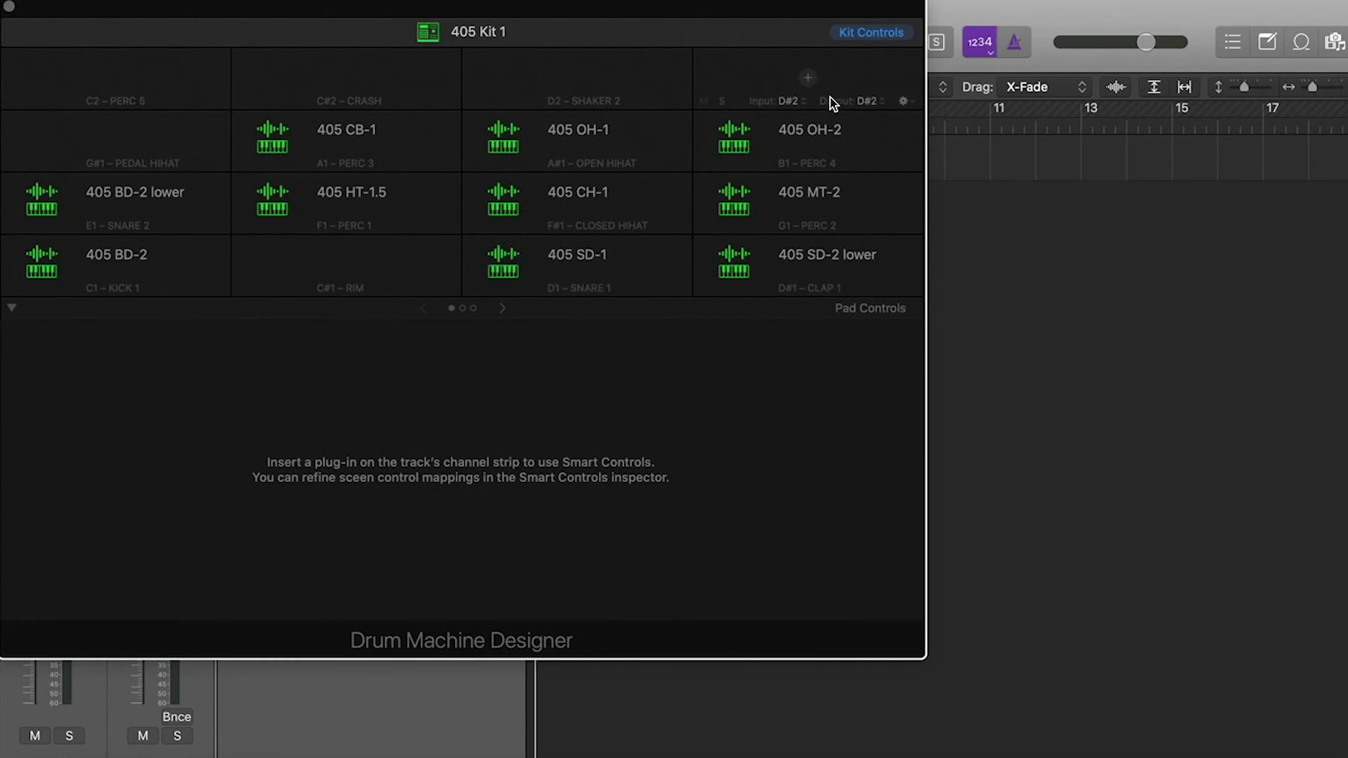
key(super+w)
Show the 405 Kit 1 pattern in the Step Sequencer and make it 32 steps long.
click(738, 387)
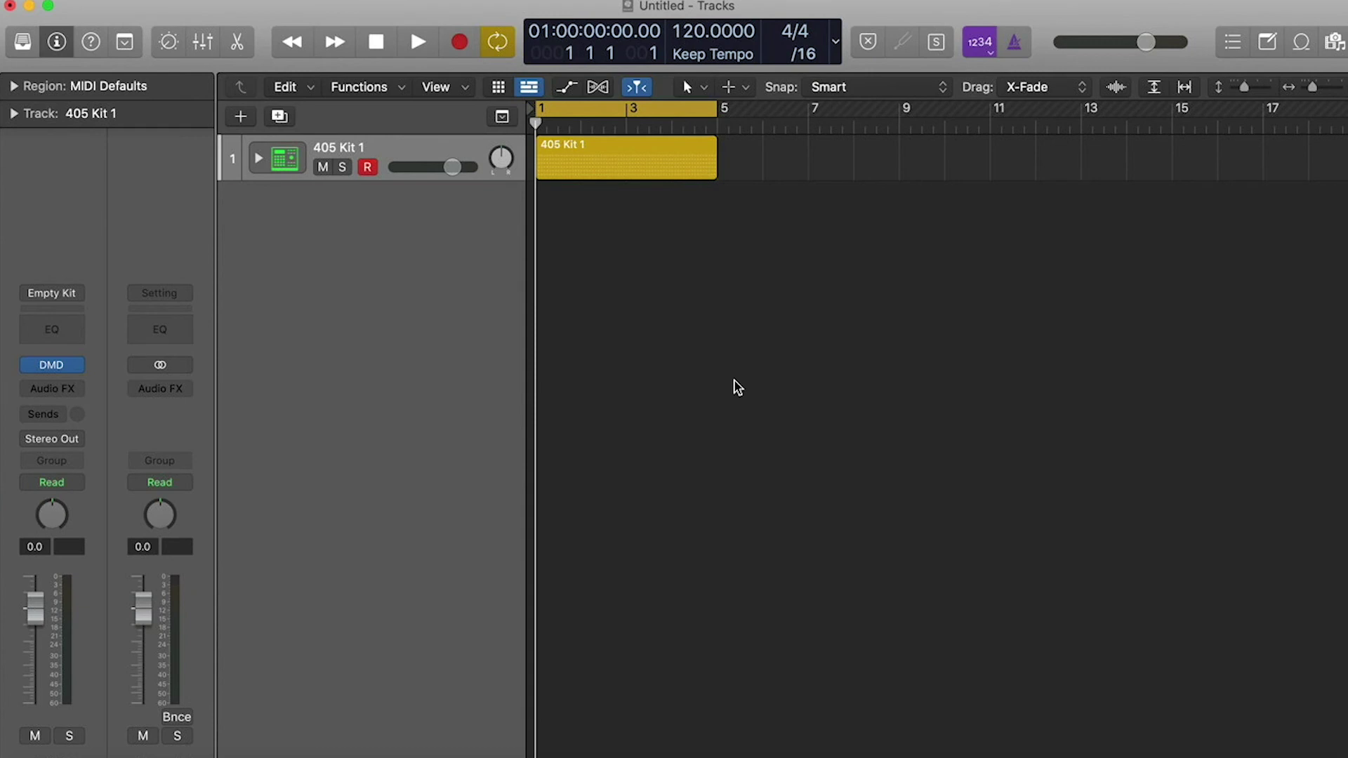
key(e)
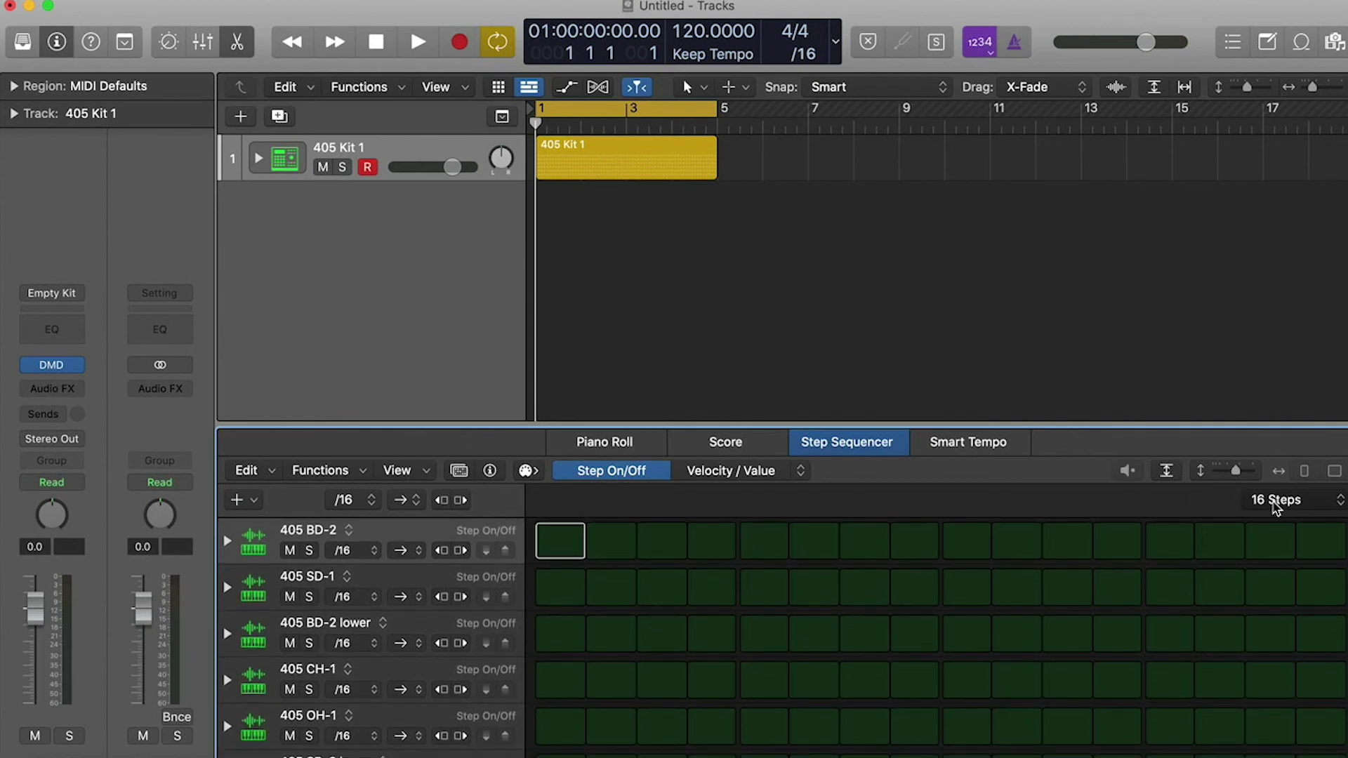
click(1279, 500)
click(1279, 534)
Add 405 BD-2 hits on steps 1, 5, 9, 13, 17, 21, 25 and 29, and reopen Drum Machine Designer.
click(547, 544)
click(650, 555)
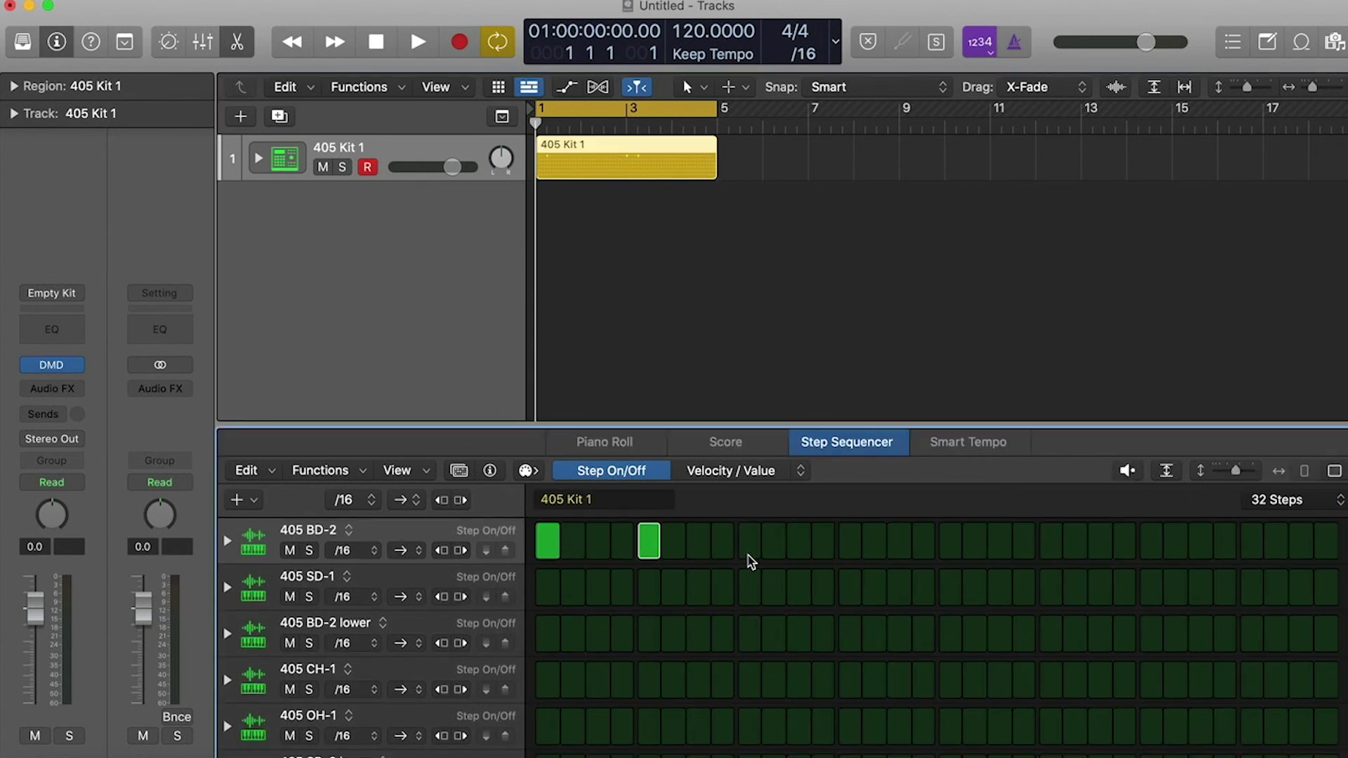
click(749, 554)
click(851, 553)
click(954, 551)
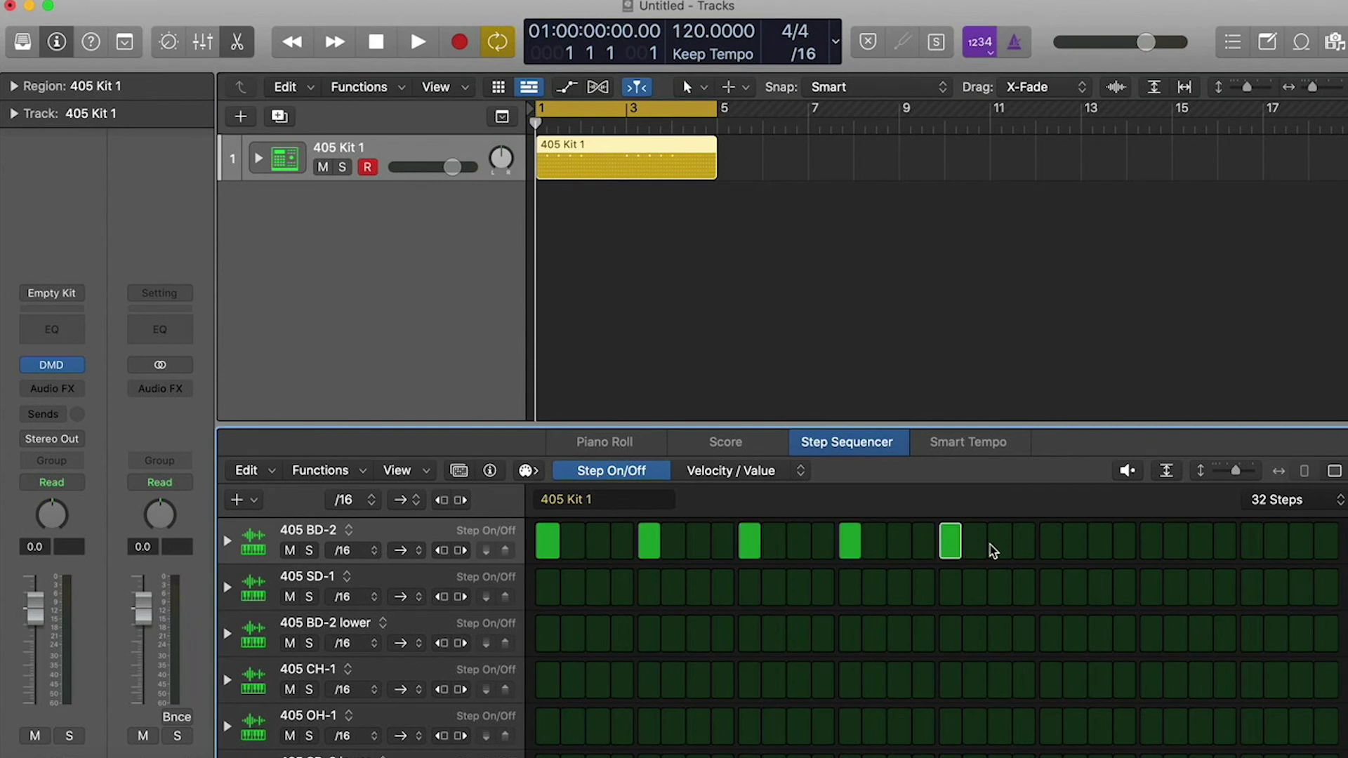
click(1061, 551)
click(1150, 545)
click(1252, 549)
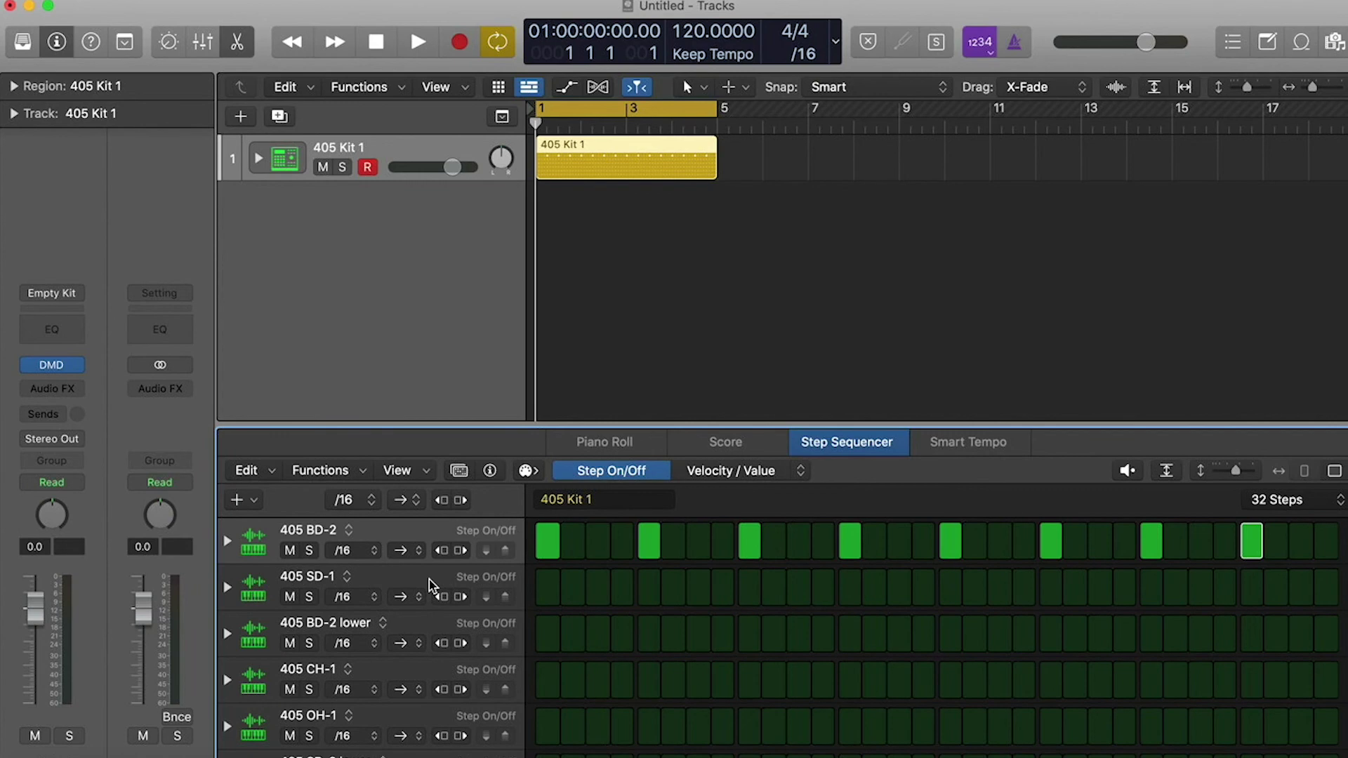
click(42, 365)
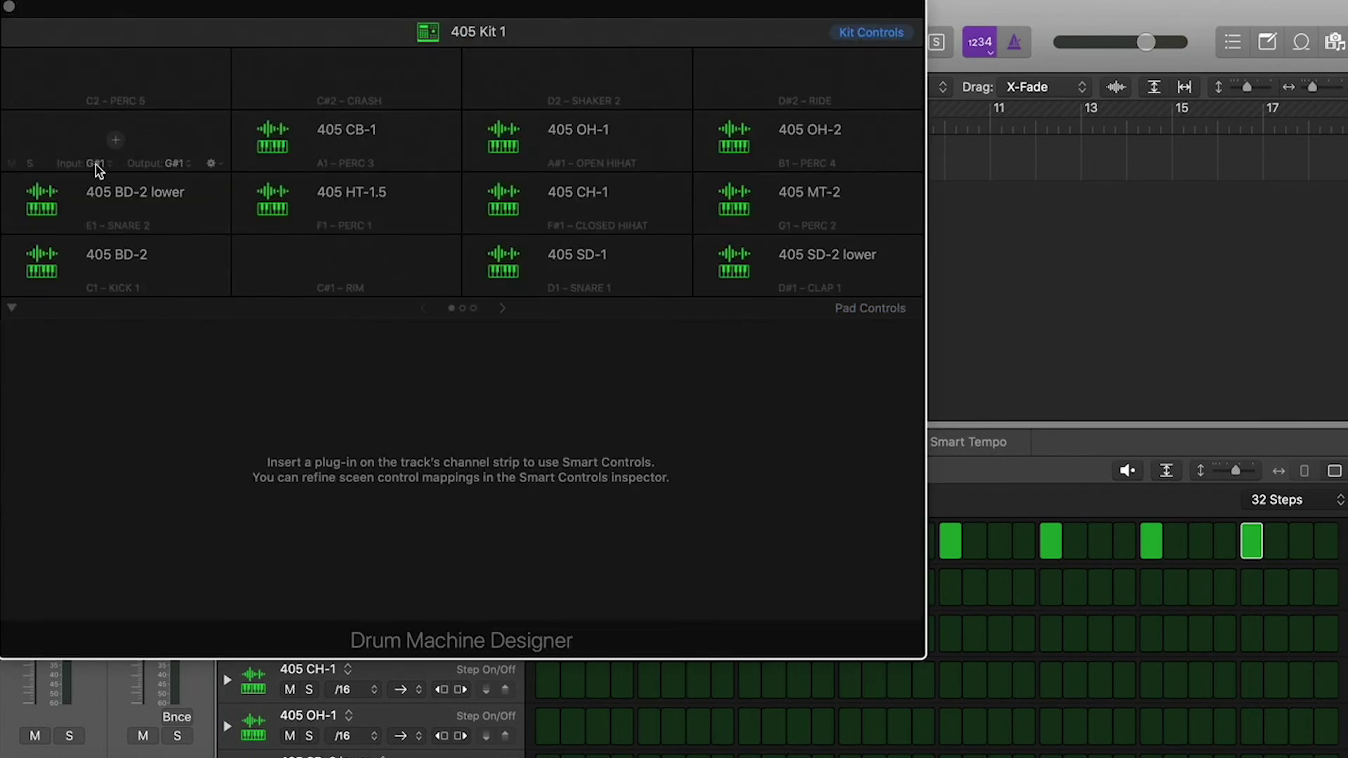
Close Drum Machine Designer and add a 405 SD-1 hit on step 4 of the pattern.
click(8, 6)
scroll(446, 660, down, 5)
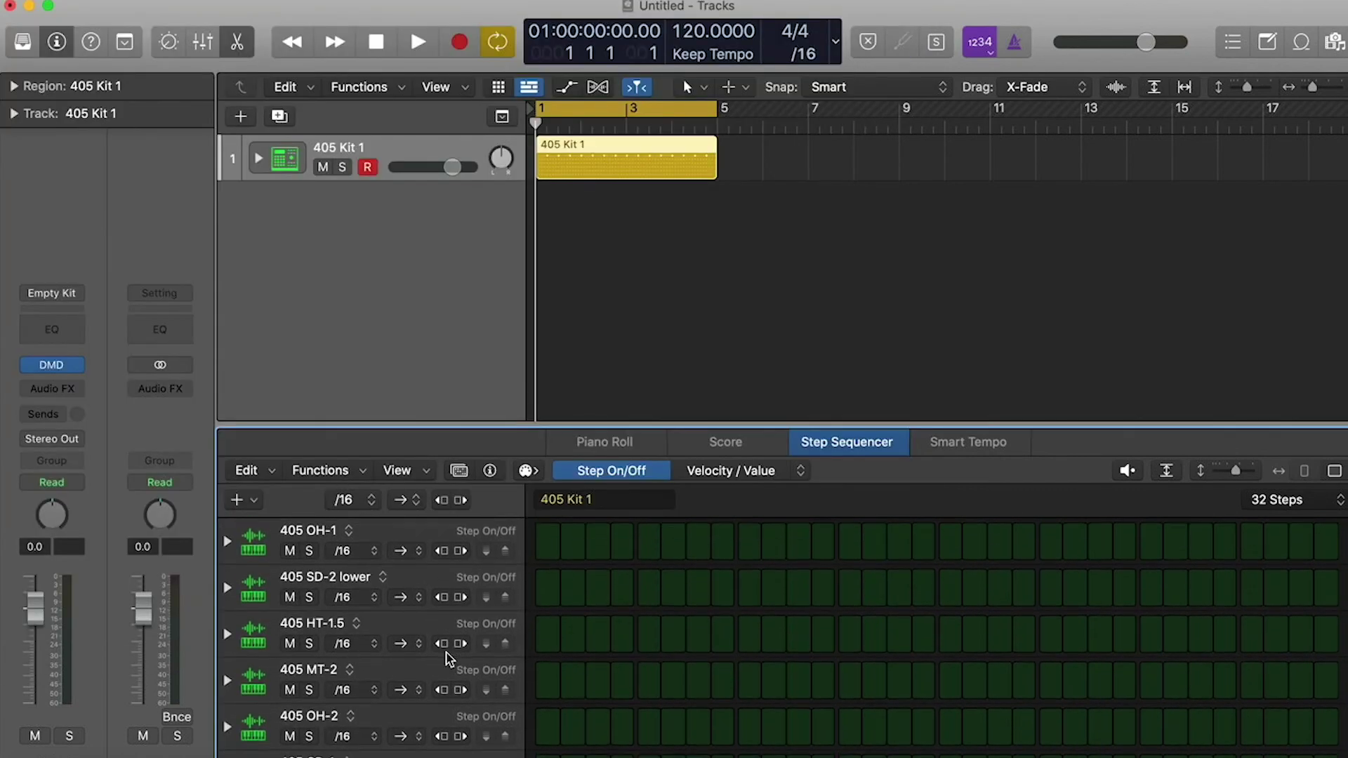
scroll(446, 660, up, 5)
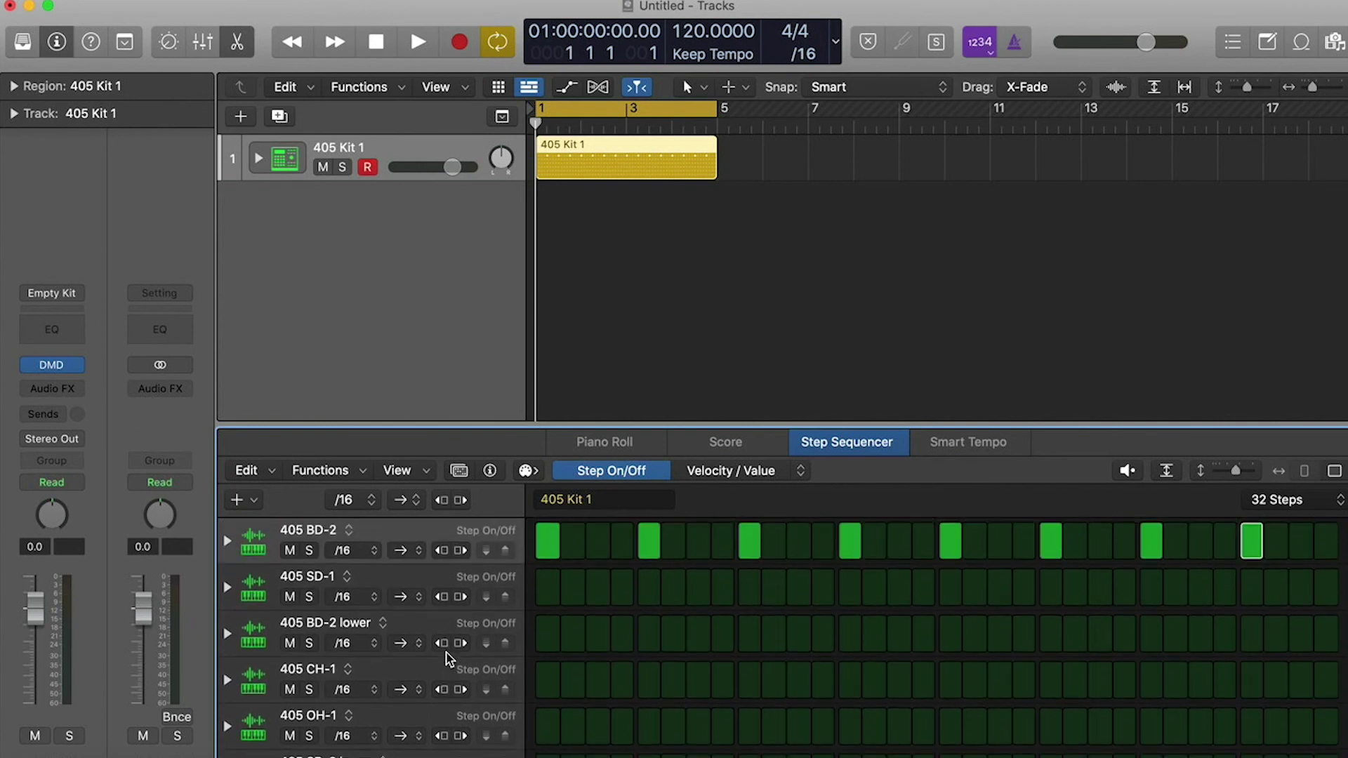
click(622, 587)
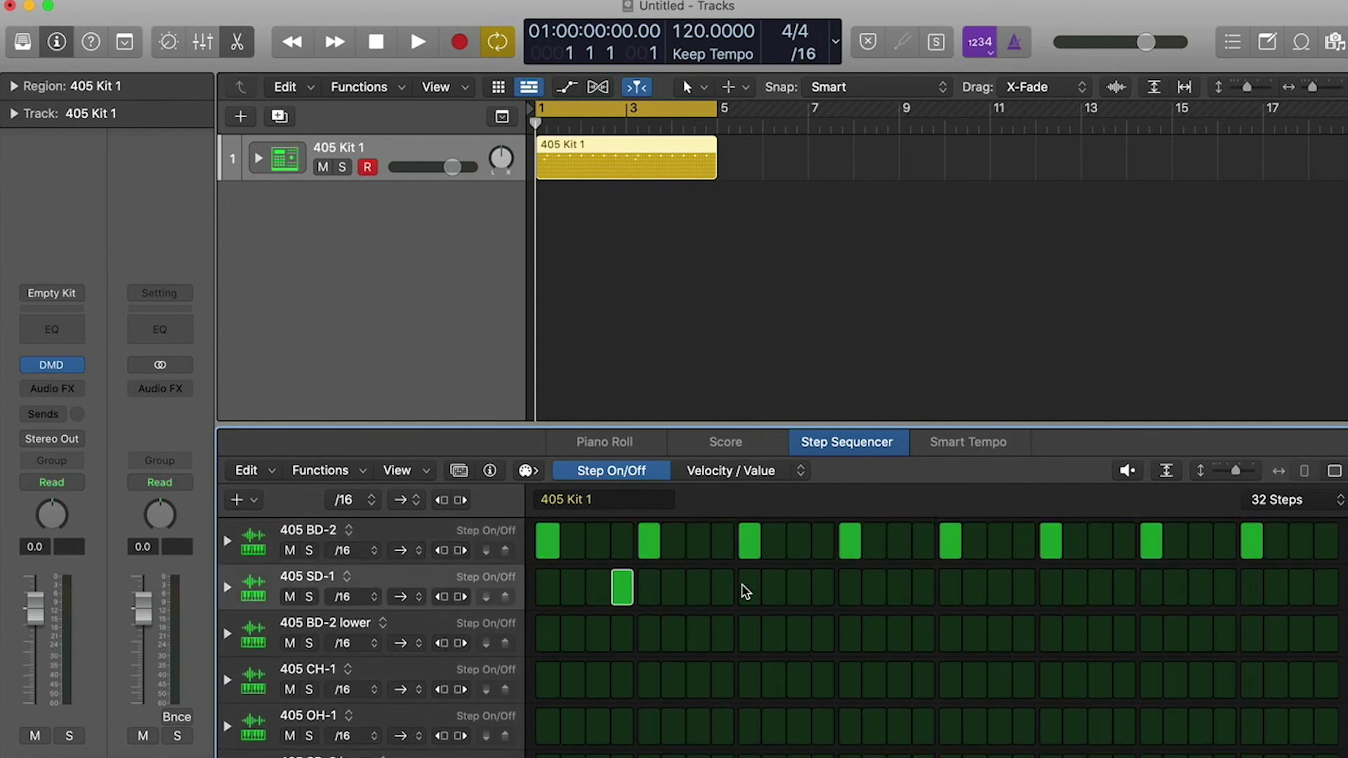